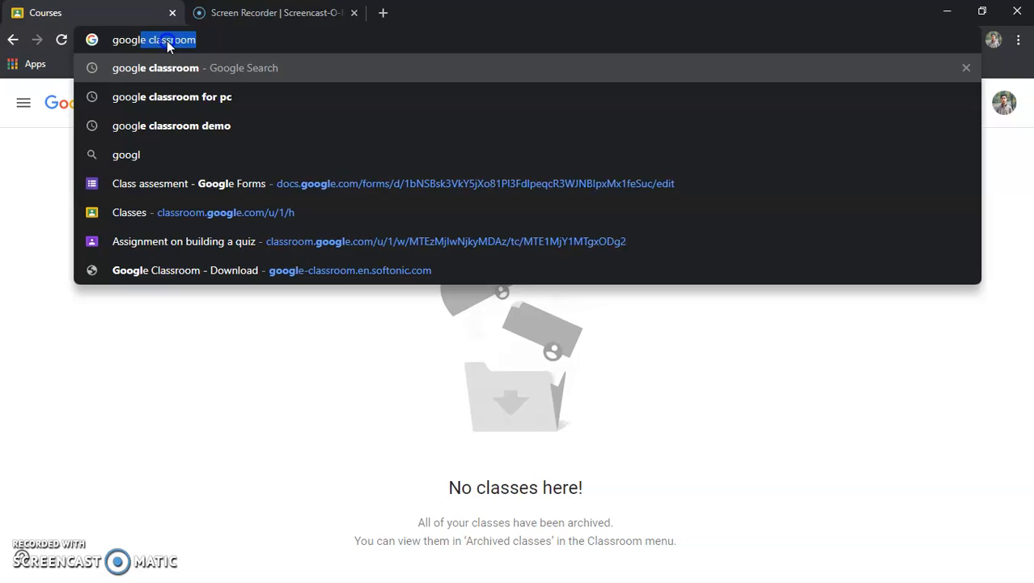
Step: Search the web for "google classroom", close the Screen Recorder page, and open the Google Classroom site from the results
{"action": "type", "text": "sroom"}
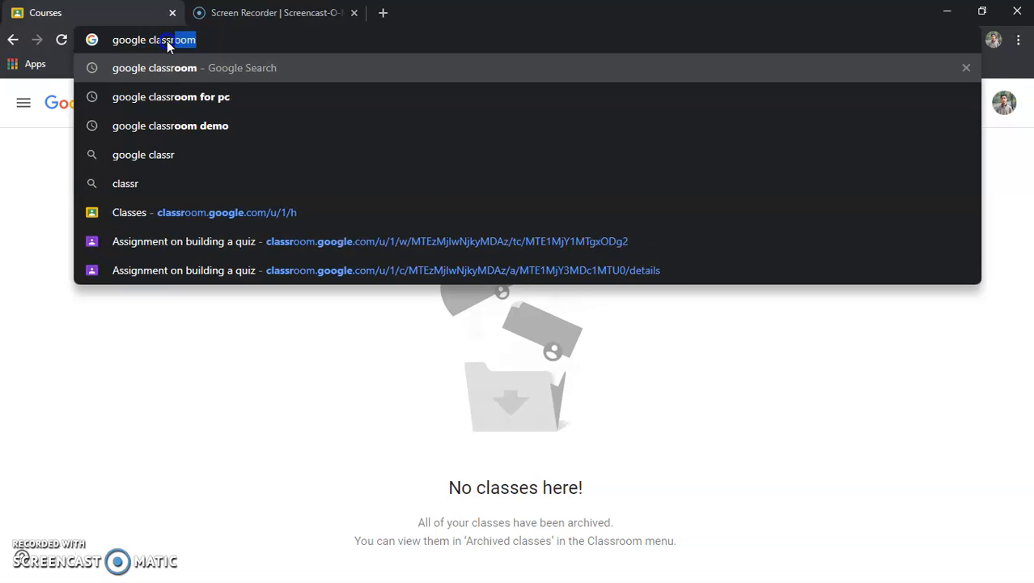
{"action": "key", "text": "Return"}
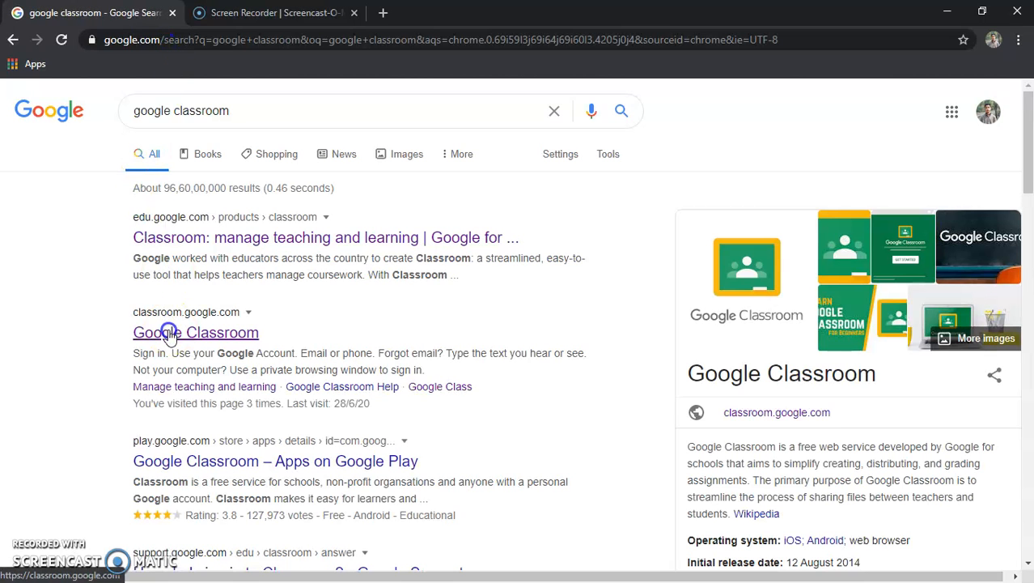
{"action": "left_click", "coordinate": [169, 333]}
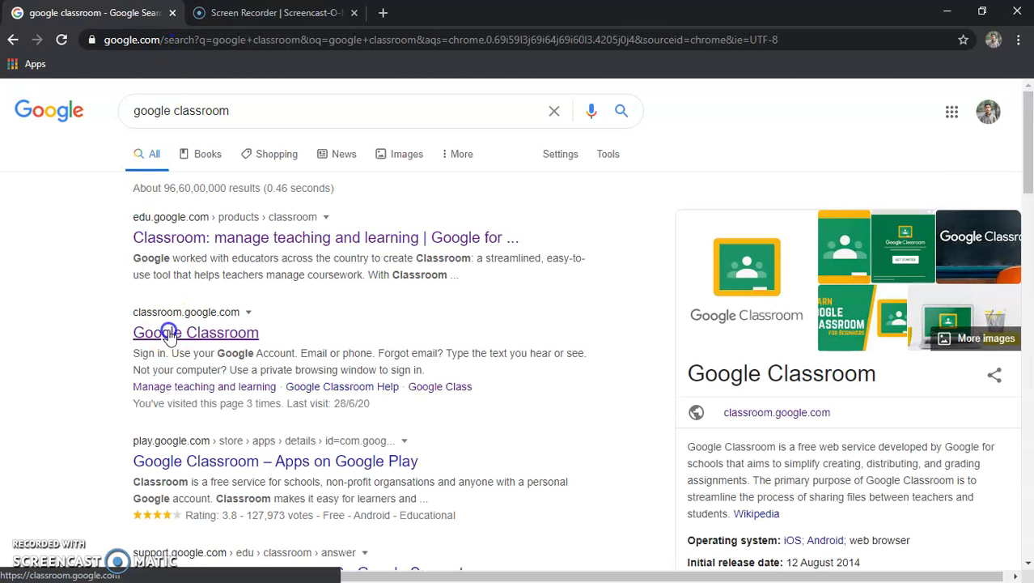
{"action": "left_click", "coordinate": [353, 13]}
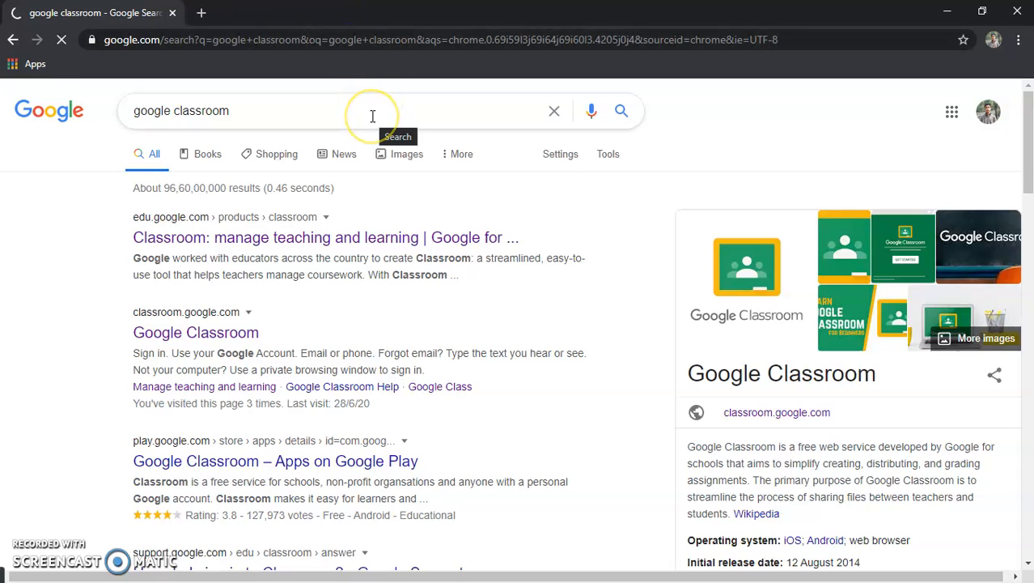
{"action": "left_click", "coordinate": [198, 335]}
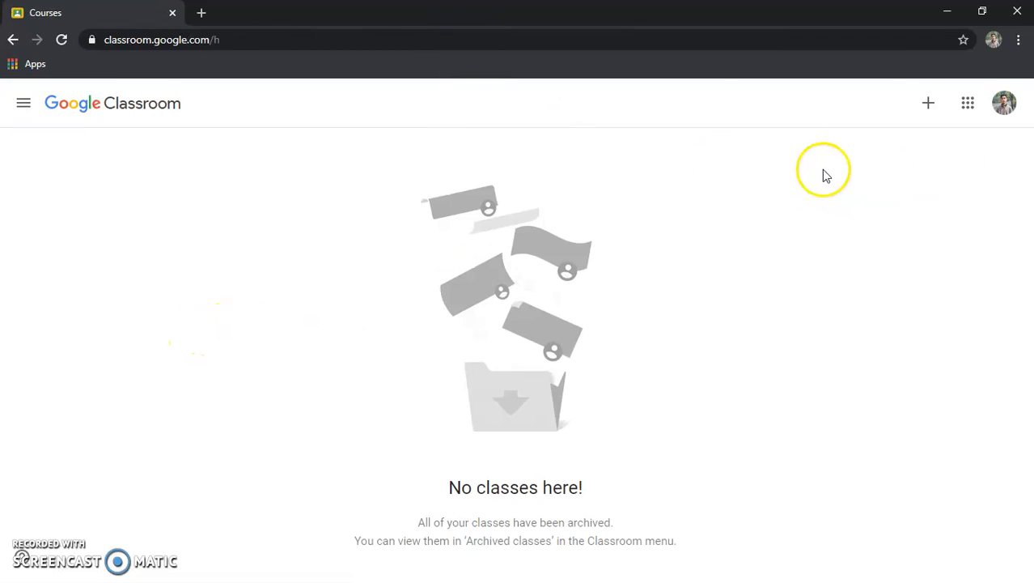
Step: Start creating a class and accept the notice about not using Classroom at a school or university with students
{"action": "left_click", "coordinate": [929, 105]}
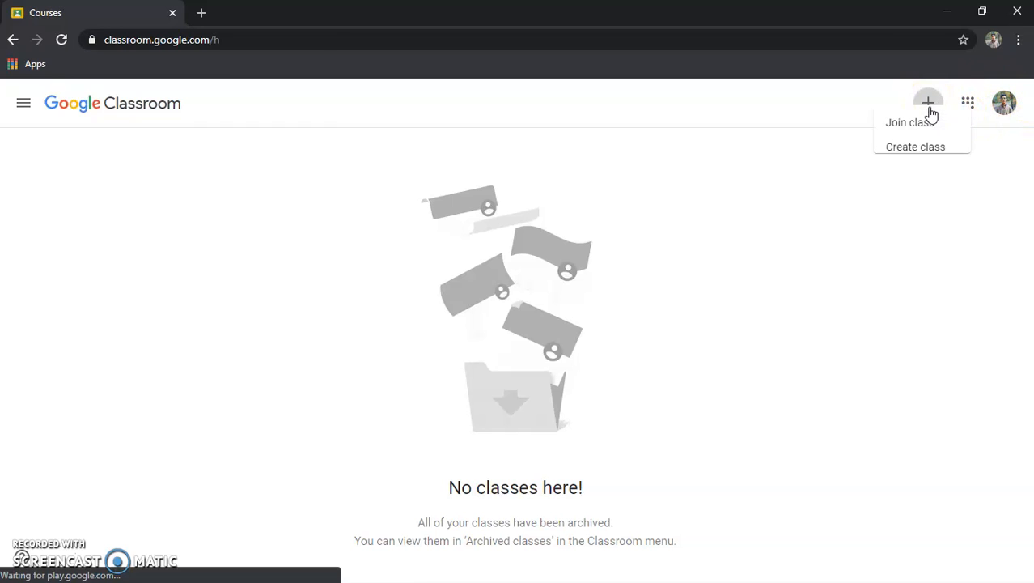
{"action": "left_click", "coordinate": [903, 161]}
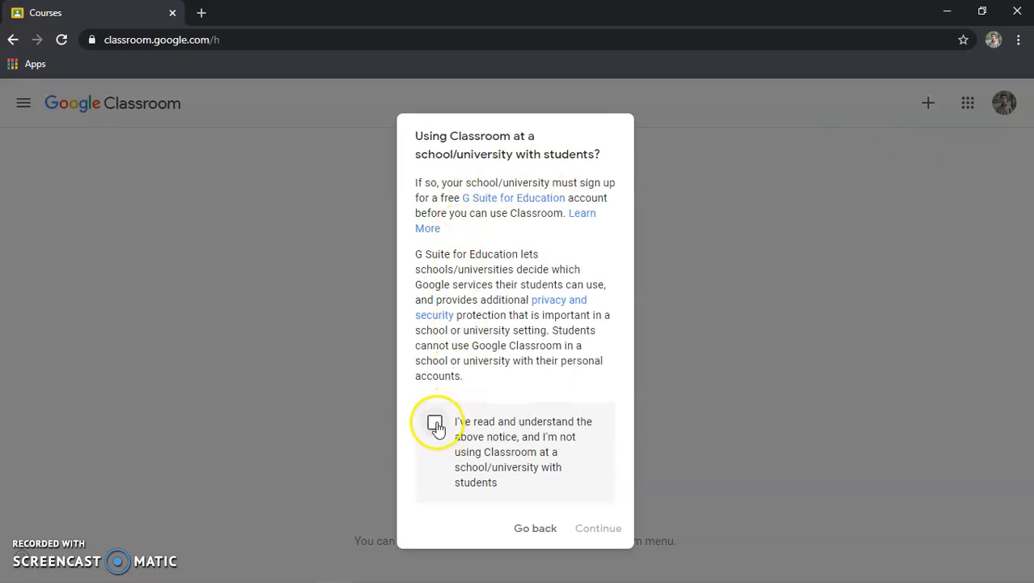
{"action": "left_click", "coordinate": [436, 424]}
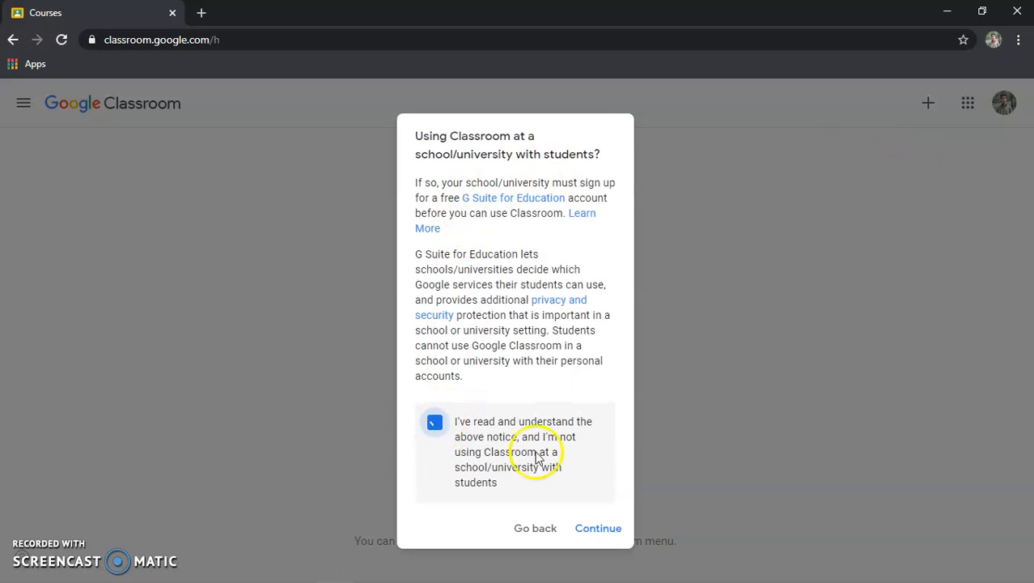
{"action": "left_click", "coordinate": [600, 529]}
Step: Create the class with the name "quiz assesment" and dismiss the tip about inviting students
{"action": "left_click", "coordinate": [369, 242]}
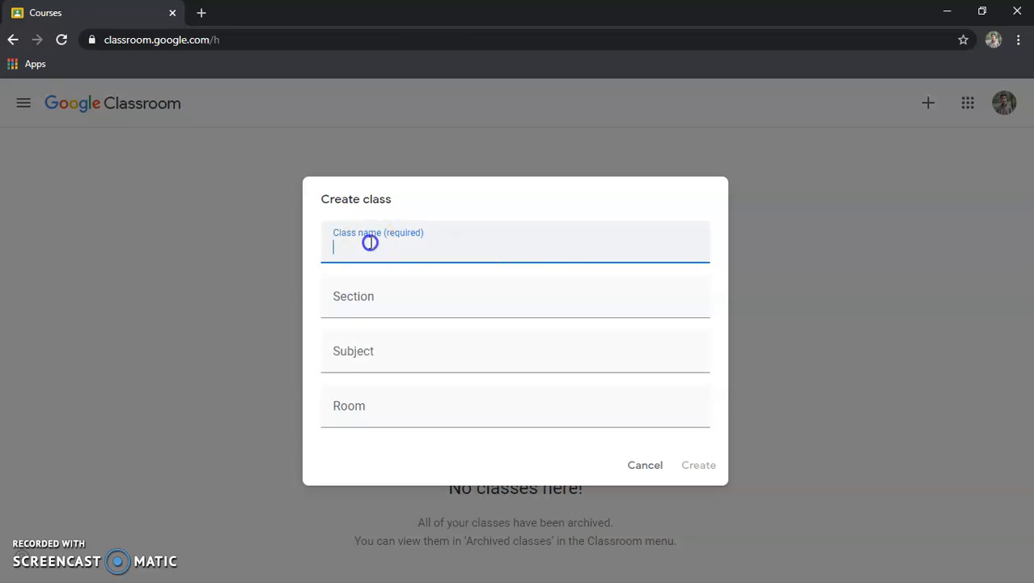
{"action": "type", "text": "quiz assesment"}
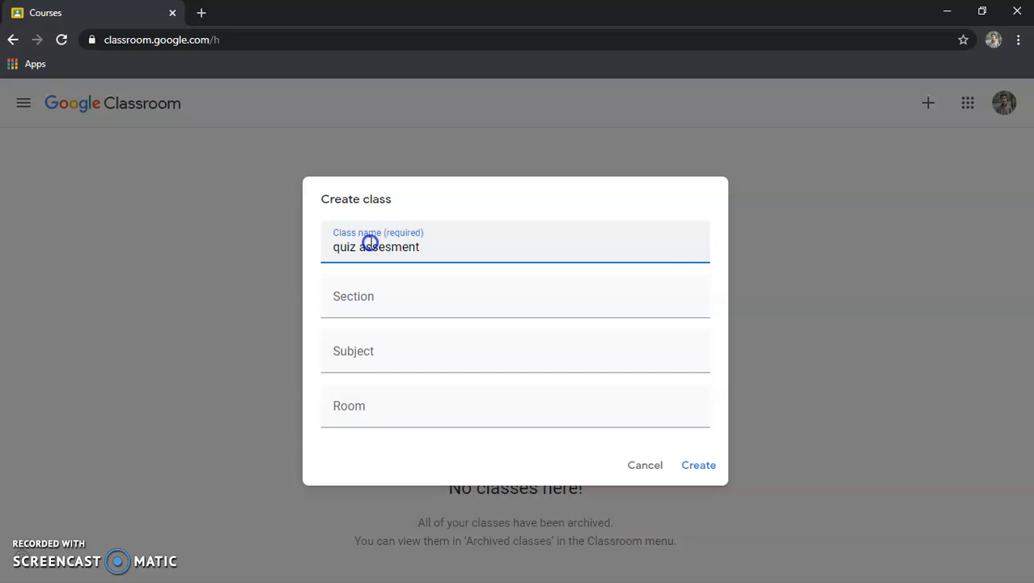
{"action": "left_click", "coordinate": [690, 469]}
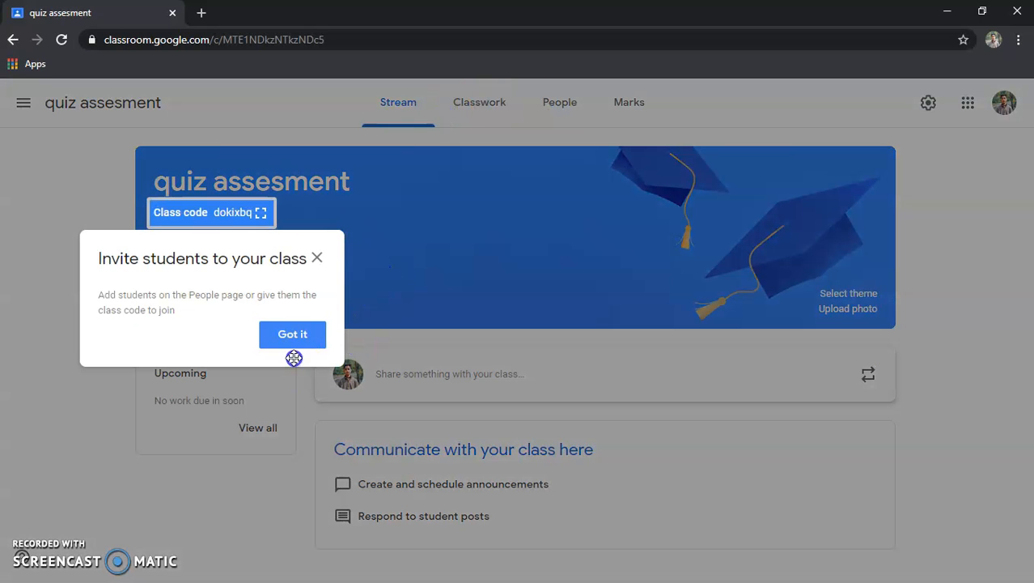
{"action": "left_click", "coordinate": [285, 342]}
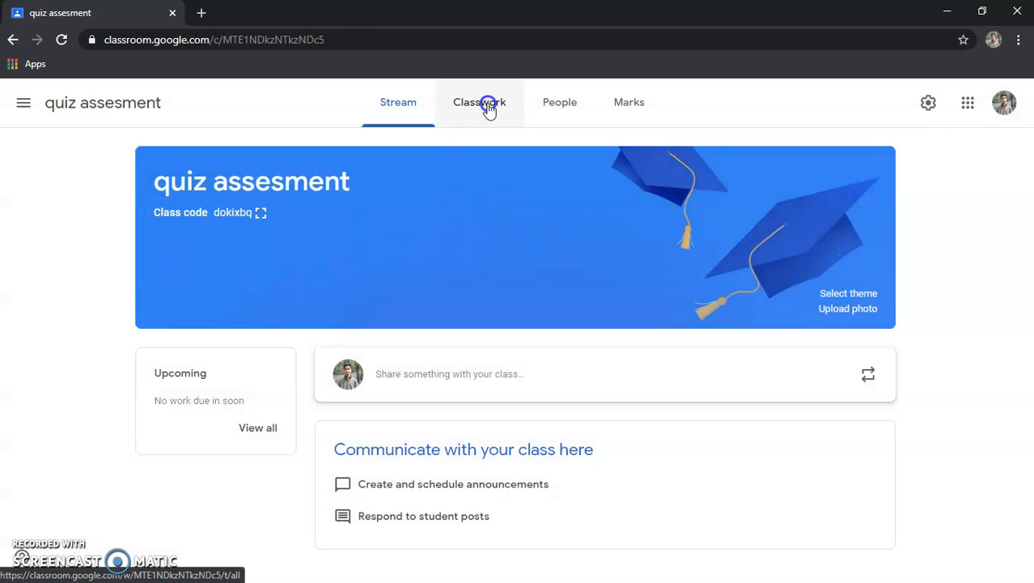
Step: Create a quiz assignment in the class's Classwork, dismiss the materials tip, and open the attached Blank Quiz form
{"action": "left_click", "coordinate": [487, 108]}
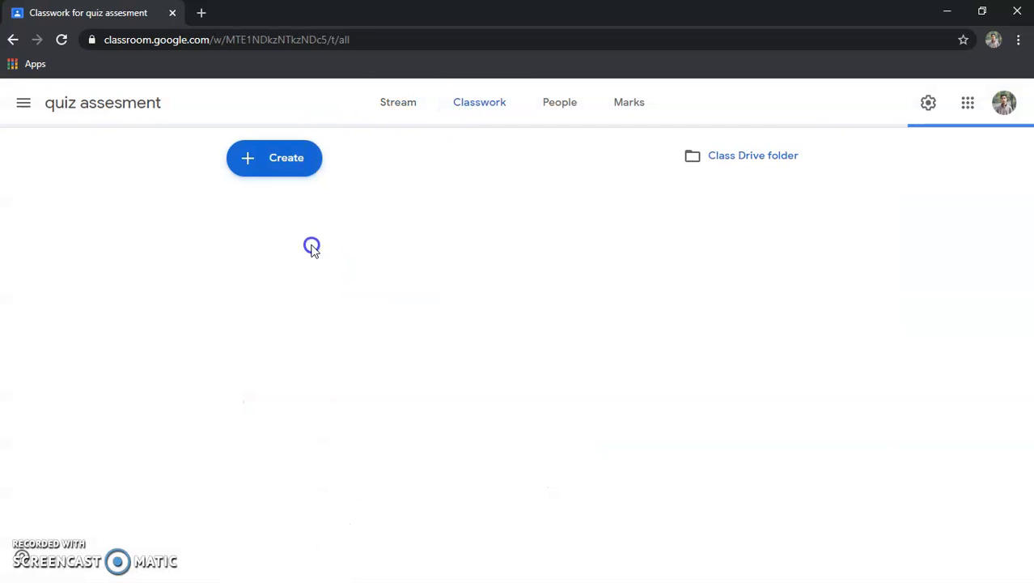
{"action": "left_click", "coordinate": [276, 166]}
{"action": "left_click", "coordinate": [283, 225]}
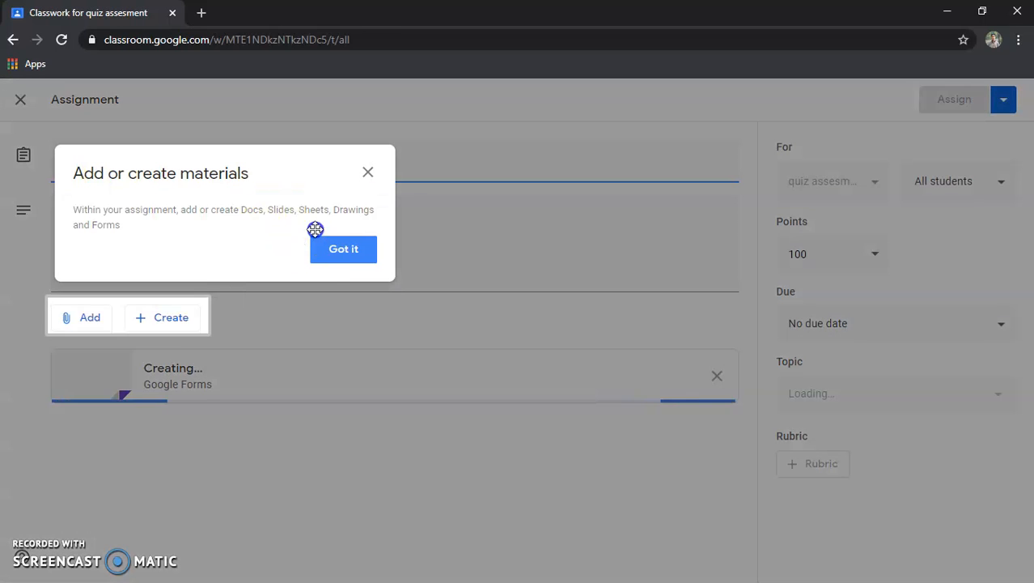
{"action": "left_click", "coordinate": [337, 254]}
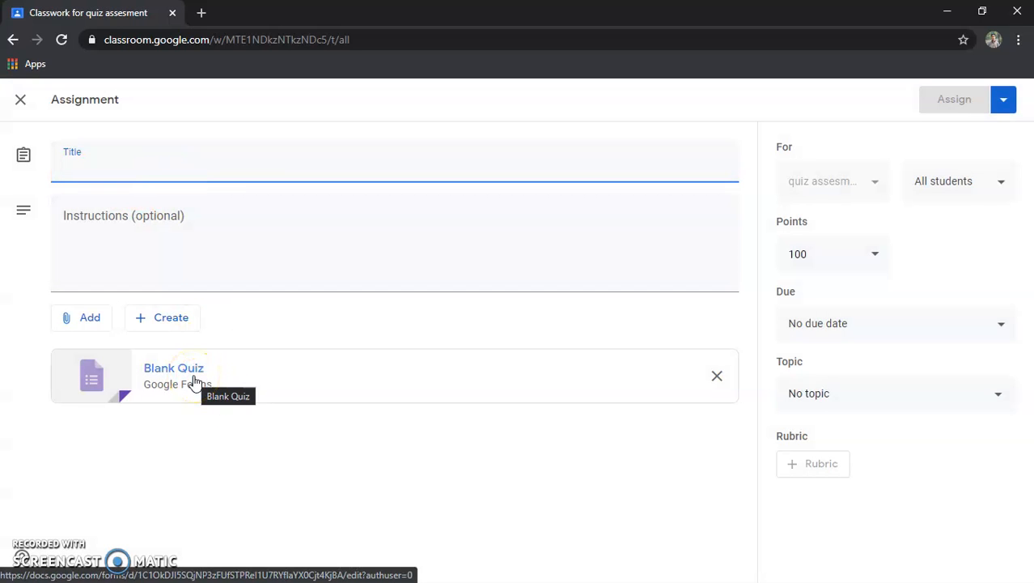
{"action": "left_click", "coordinate": [156, 382]}
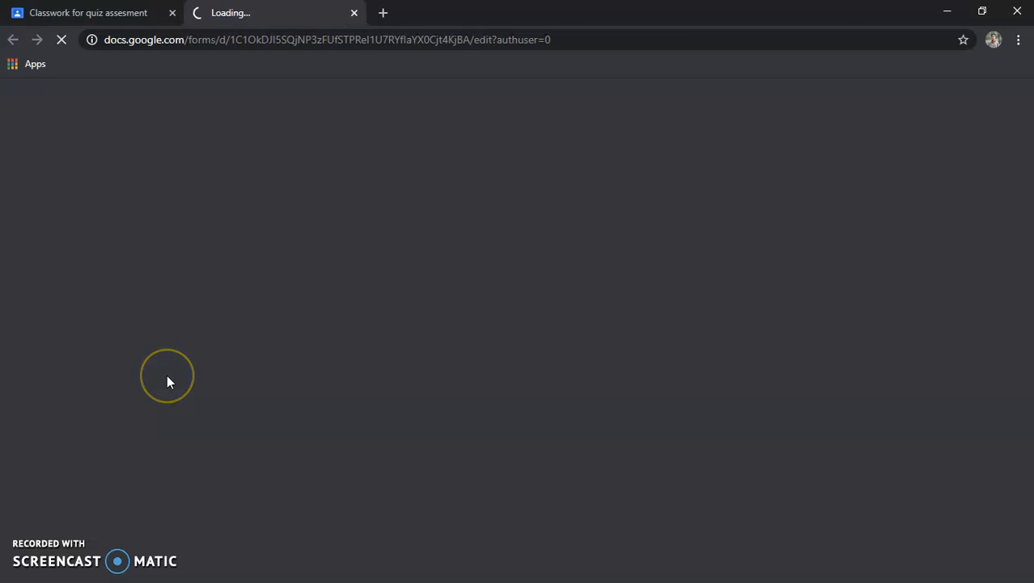
{"action": "left_click", "coordinate": [180, 375]}
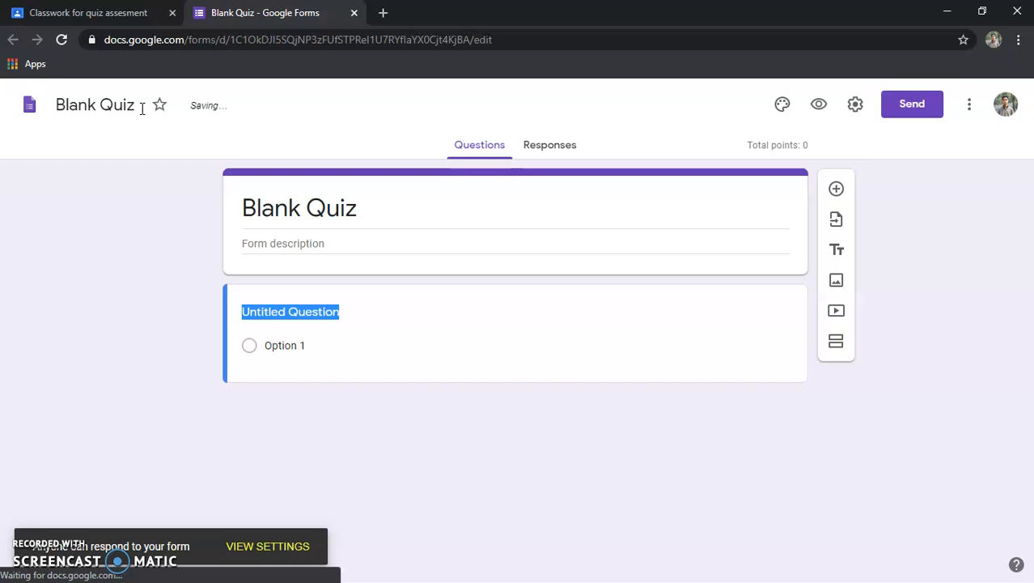
Step: Rename the form file from Blank Quiz to "quiz assesment"
{"action": "left_click", "coordinate": [142, 108]}
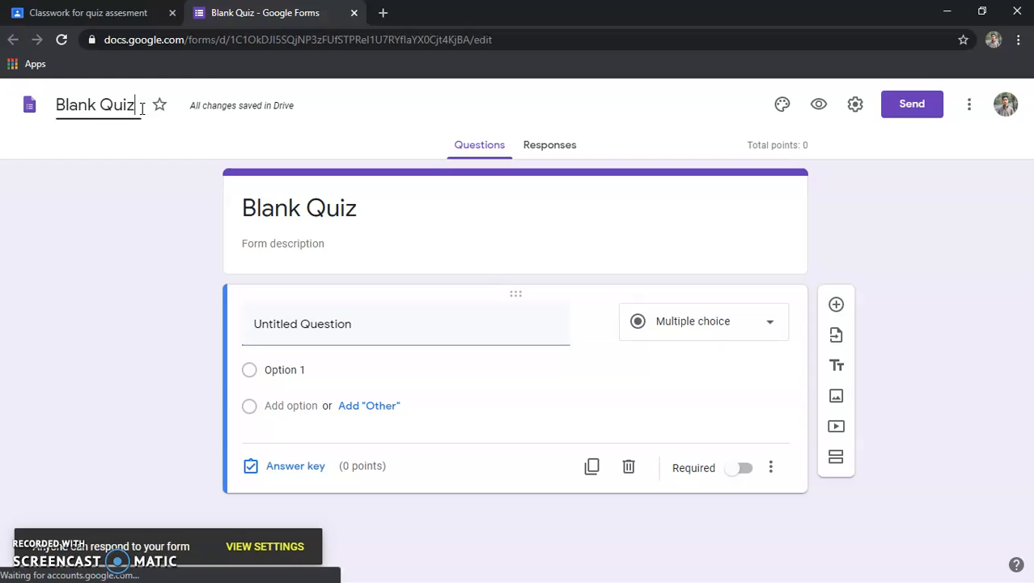
{"action": "key", "text": "BackSpace"}
{"action": "key", "text": "BackSpace"}
{"action": "key", "text": "BackSpace"}
{"action": "key", "text": "BackSpace"}
{"action": "key", "text": "BackSpace"}
{"action": "key", "text": "BackSpace"}
{"action": "key", "text": "BackSpace"}
{"action": "key", "text": "BackSpace"}
{"action": "key", "text": "BackSpace"}
{"action": "key", "text": "BackSpace"}
{"action": "type", "text": "U"}
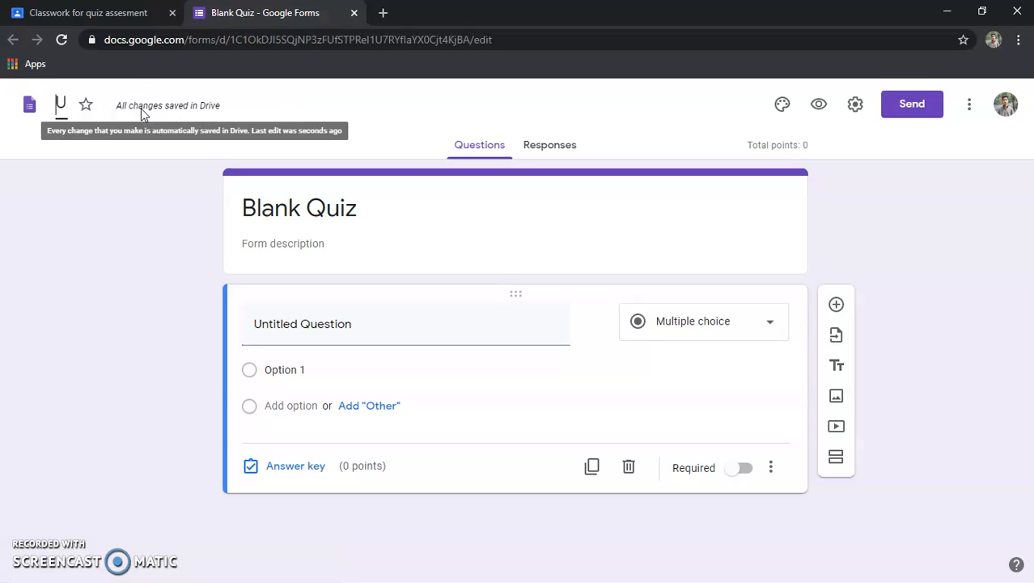
{"action": "type", "text": "quiz ass"}
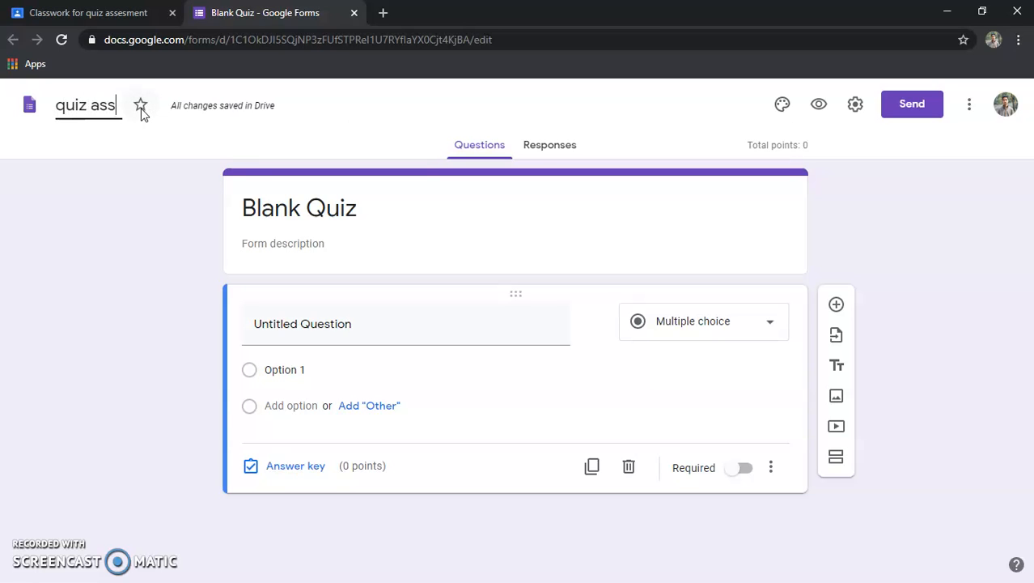
{"action": "type", "text": "es"}
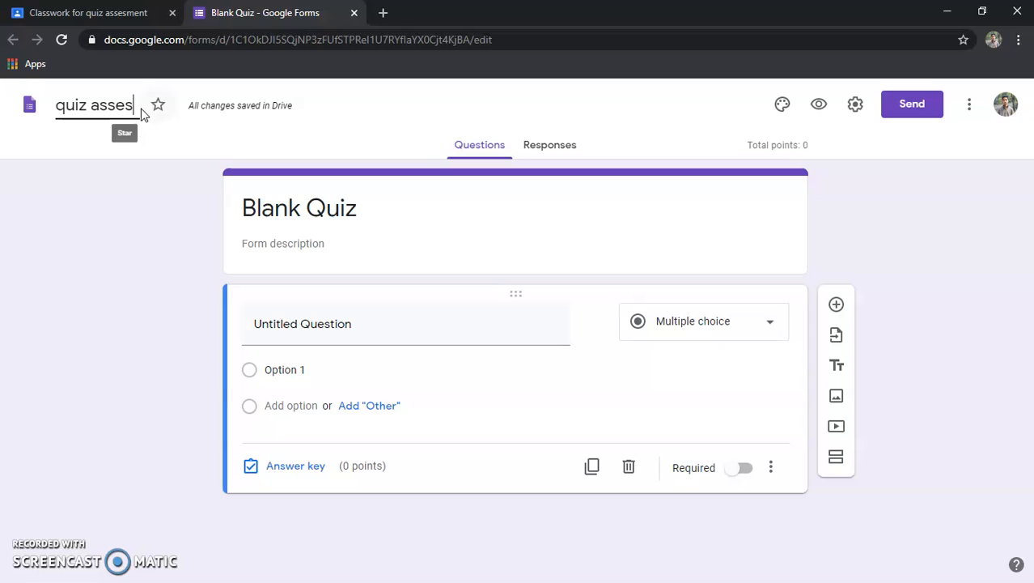
{"action": "type", "text": "ment"}
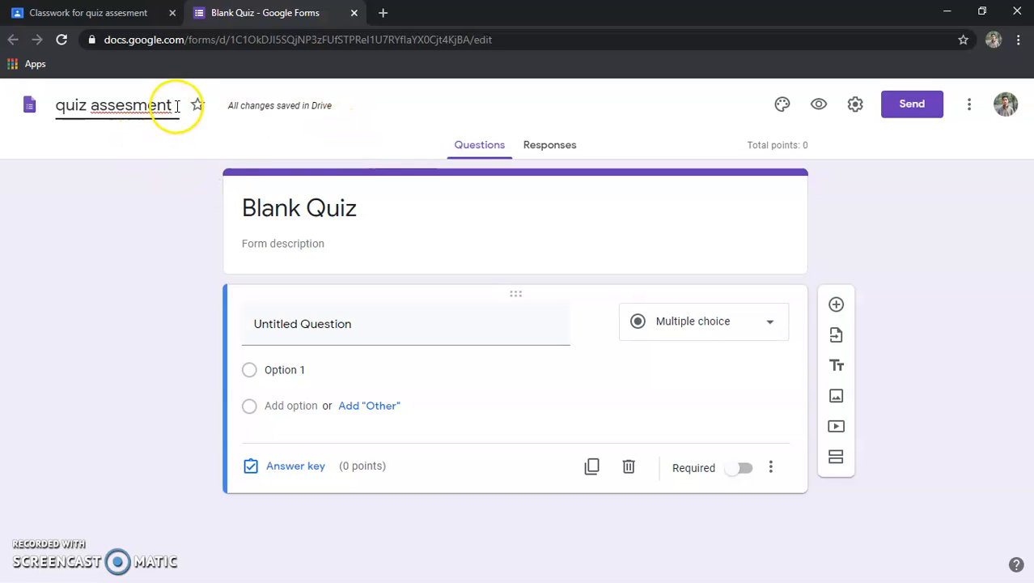
Step: Copy the form's file name and replace the title in the form header with "quiz assesment"
{"action": "key", "text": "ctrl+a"}
{"action": "key", "text": "ctrl+c"}
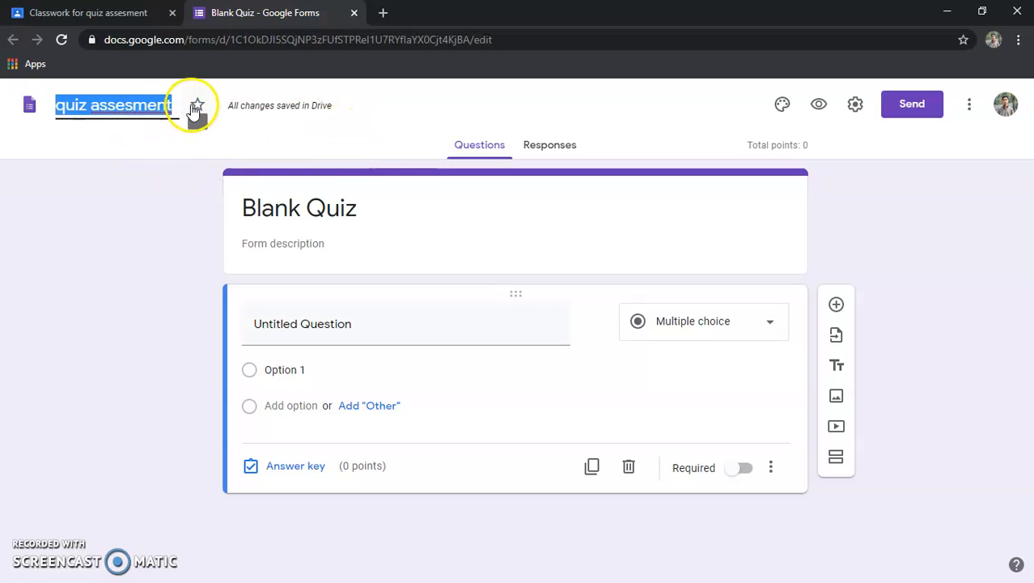
{"action": "triple_click", "coordinate": [366, 205]}
{"action": "key", "text": "ctrl+v"}
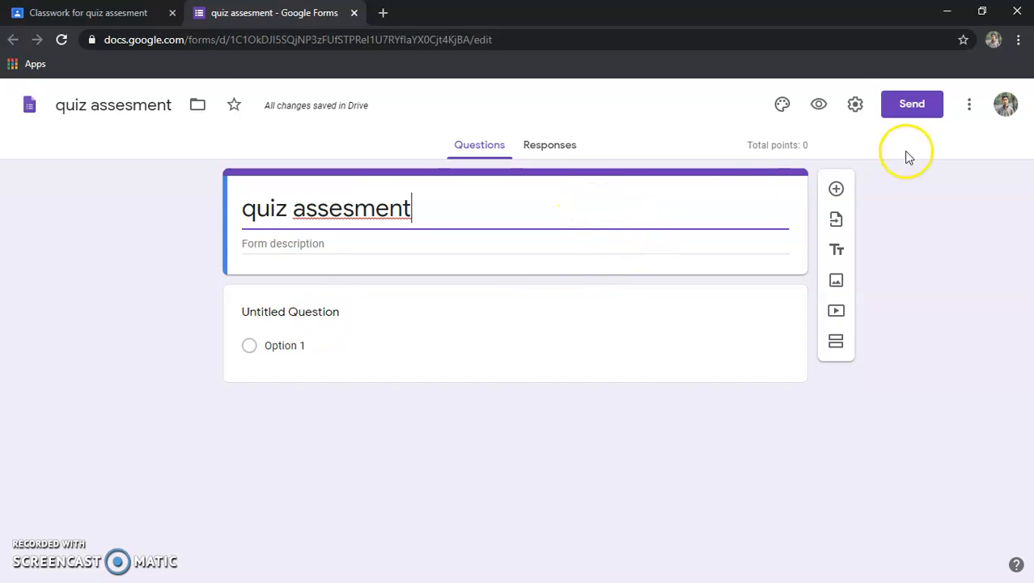
Step: Review the form's quiz settings, switch Make this a quiz off and on again, and save the settings
{"action": "left_click", "coordinate": [855, 105]}
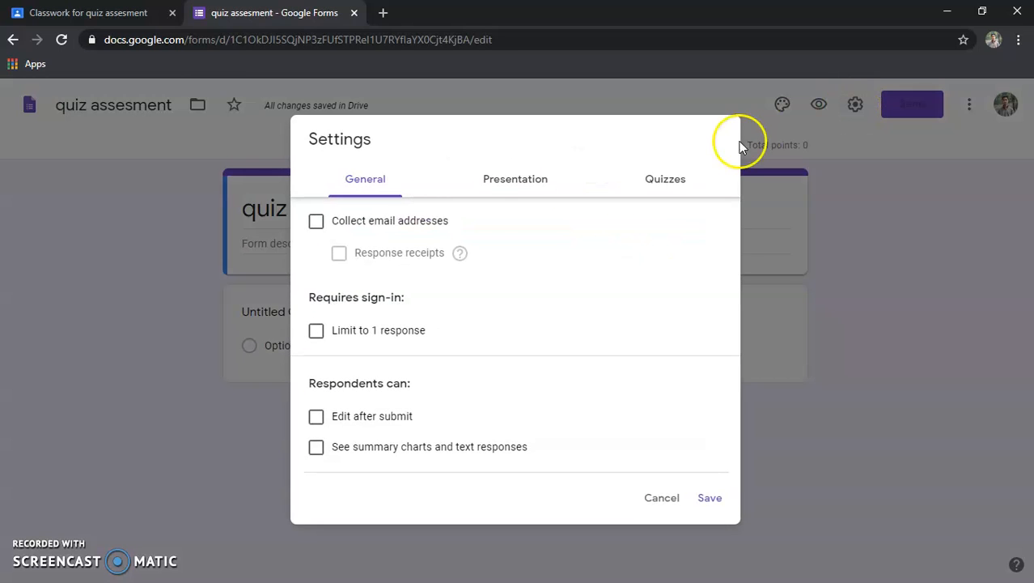
{"action": "left_click", "coordinate": [675, 175]}
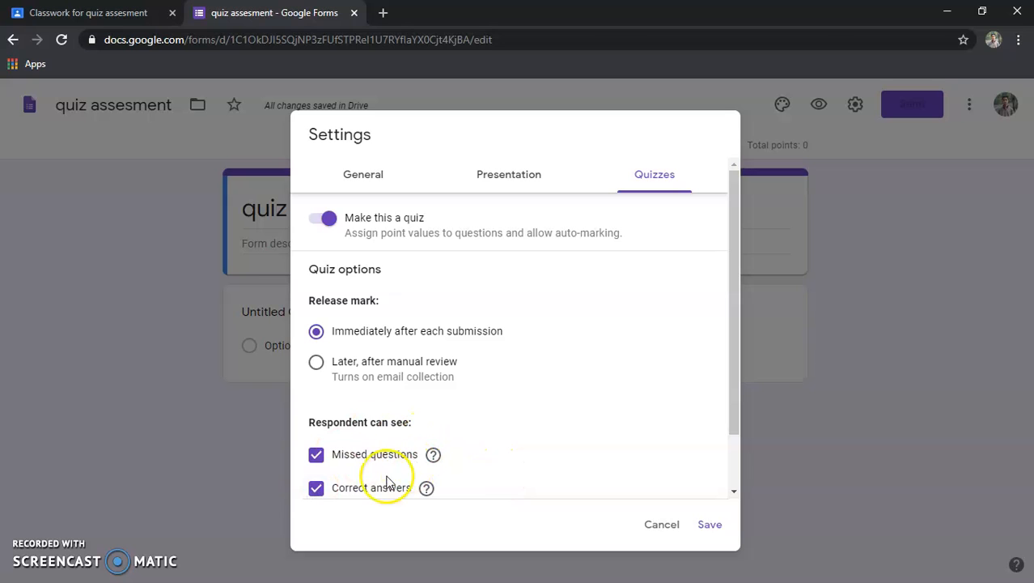
{"action": "left_click_drag", "start_coordinate": [739, 409], "coordinate": [735, 459]}
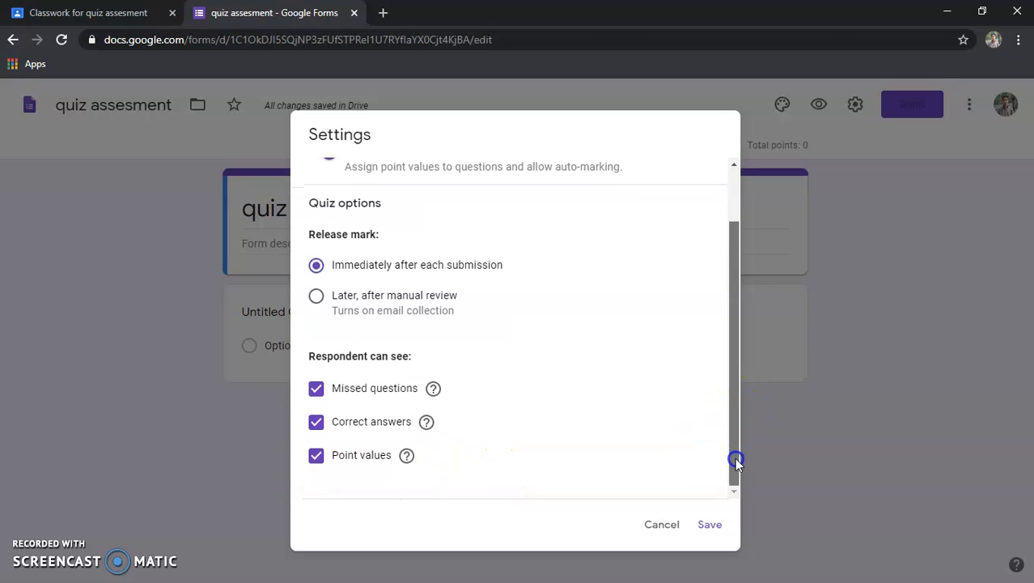
{"action": "scroll", "coordinate": [635, 306], "scroll_direction": "up", "scroll_amount": 2}
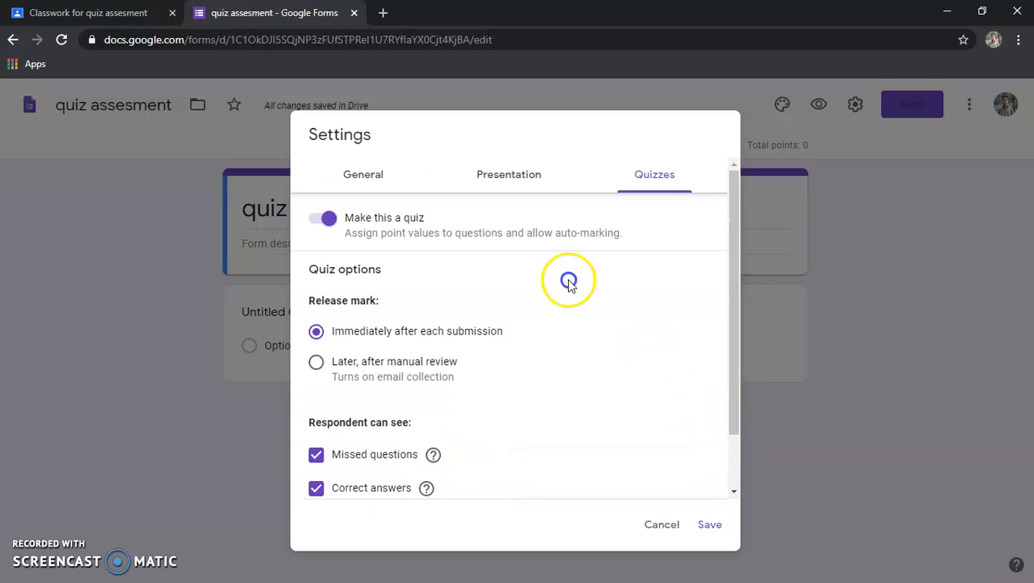
{"action": "left_click", "coordinate": [327, 225]}
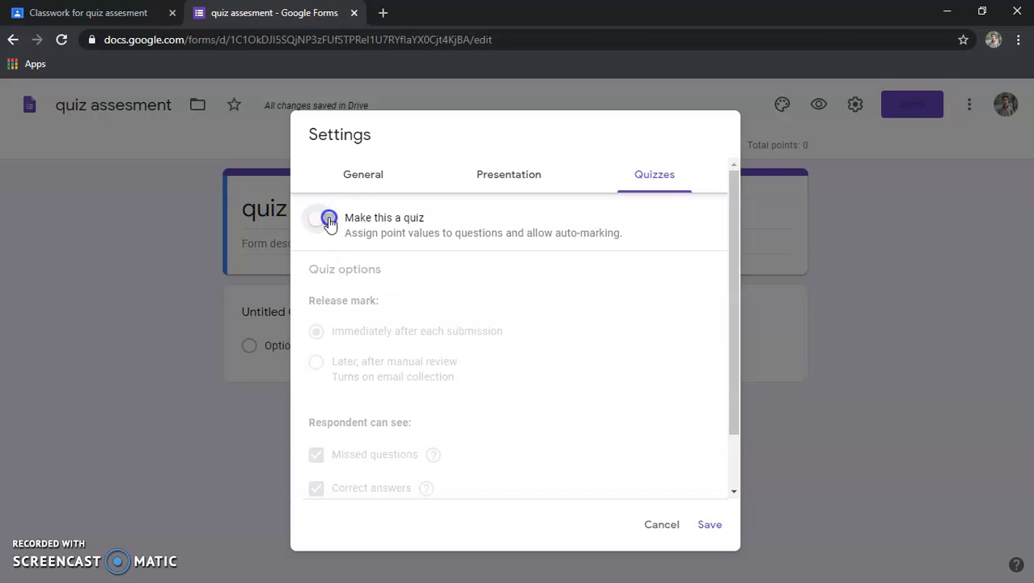
{"action": "left_click", "coordinate": [328, 219]}
{"action": "left_click", "coordinate": [720, 524]}
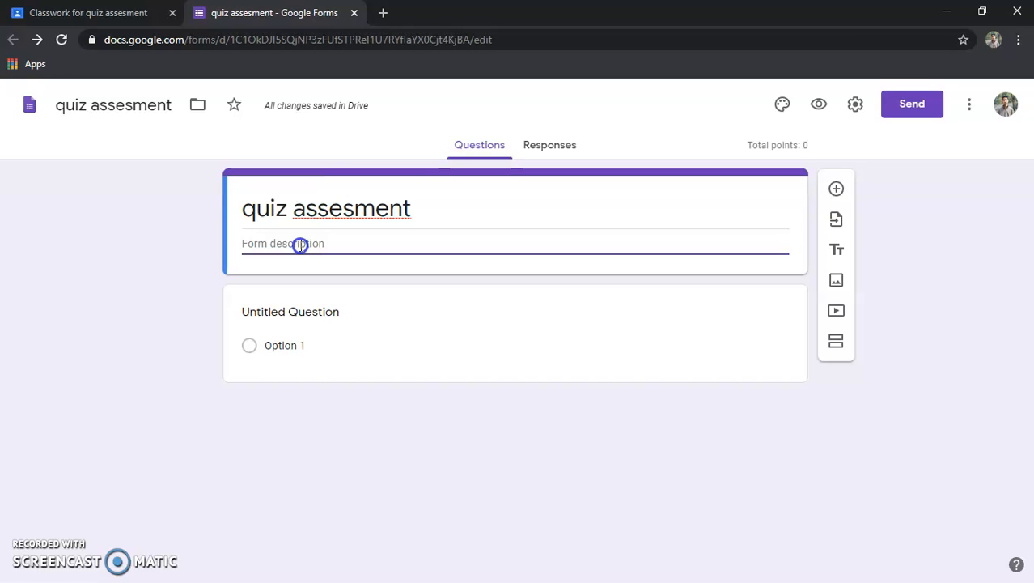
Step: Enter the form description "this is the class test for testing your general knoledge"
{"action": "type", "text": "this is the class test for"}
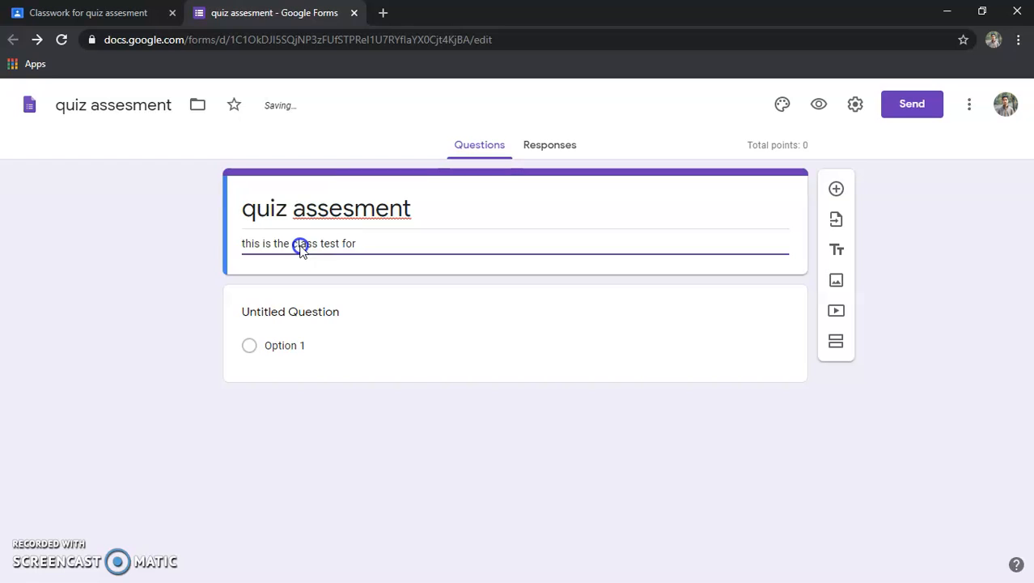
{"action": "type", "text": "ing your general kn"}
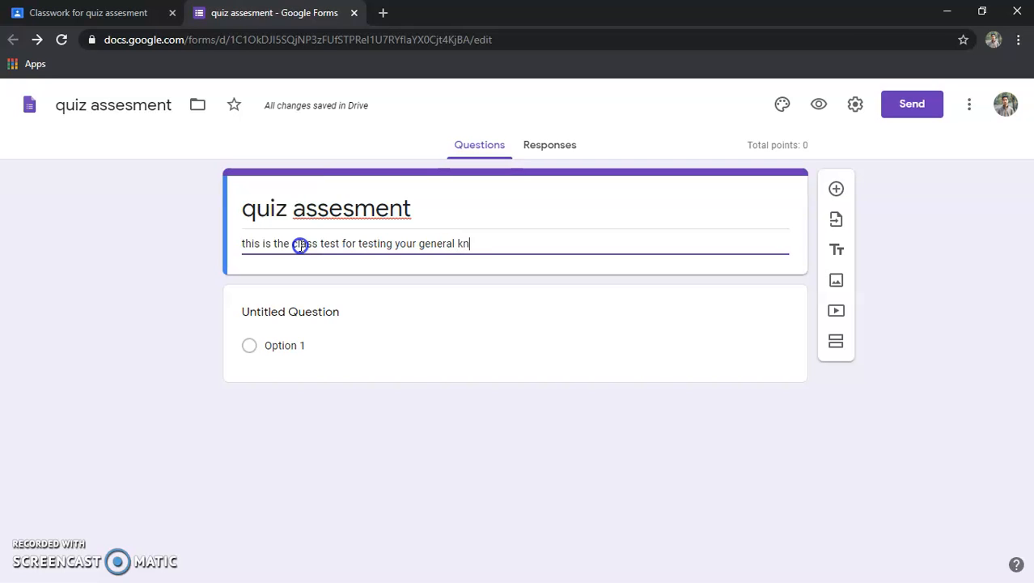
{"action": "type", "text": "ledge"}
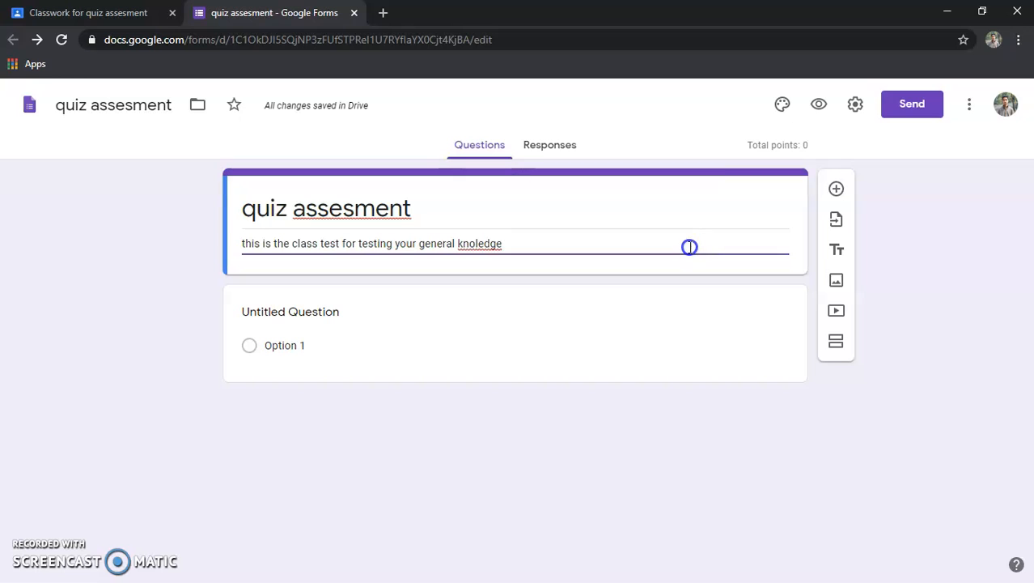
Step: Add two blank questions to the form and correct the last word of the form description to "knowledge"
{"action": "left_click", "coordinate": [836, 186]}
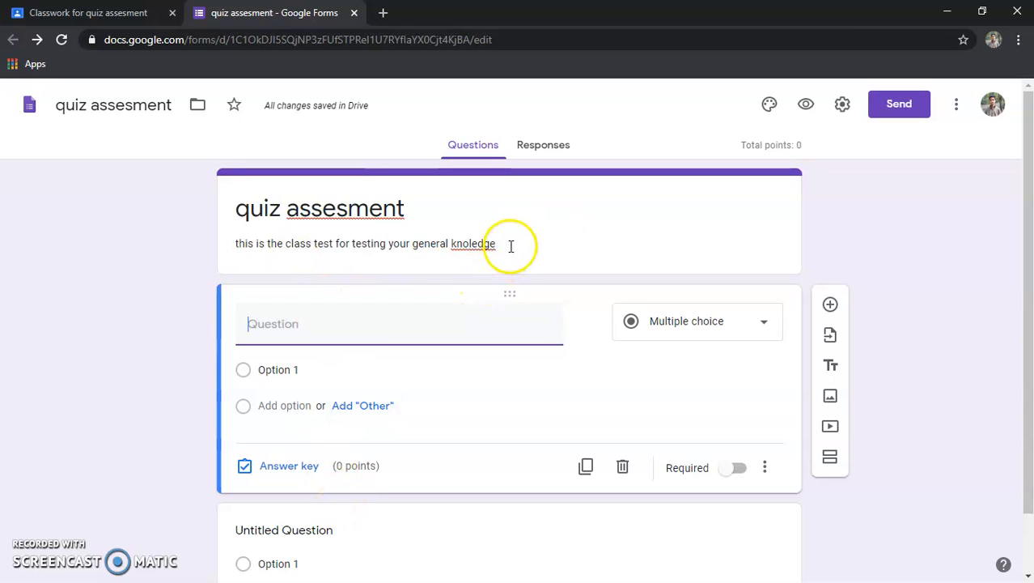
{"action": "triple_click", "coordinate": [467, 250]}
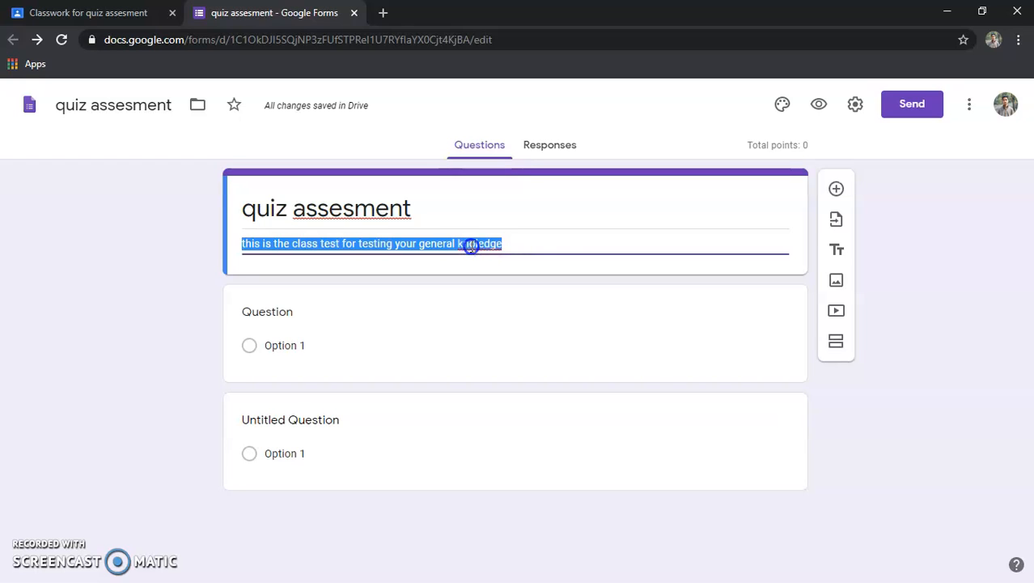
{"action": "left_click", "coordinate": [470, 245]}
{"action": "type", "text": "w"}
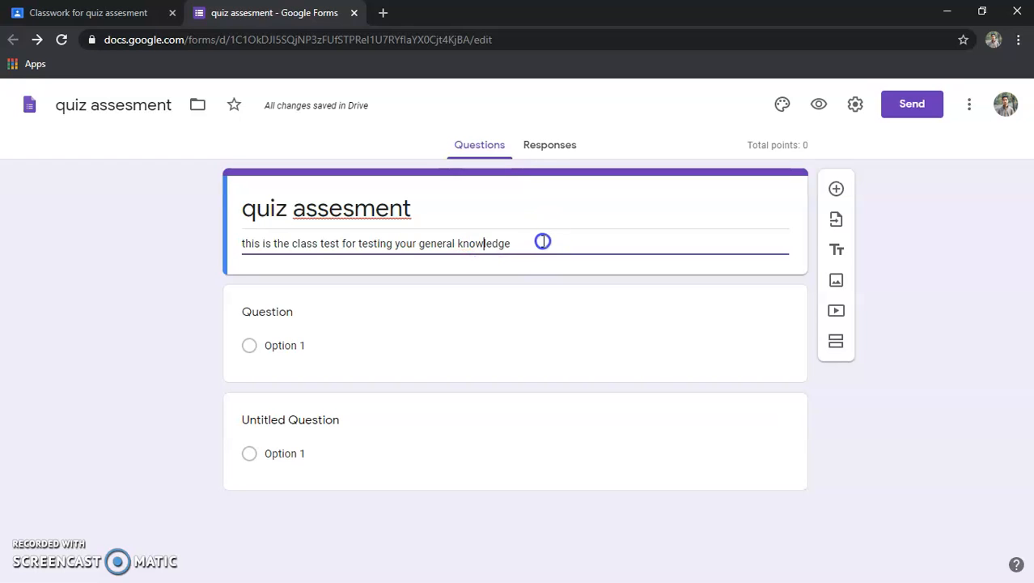
{"action": "left_click", "coordinate": [833, 189]}
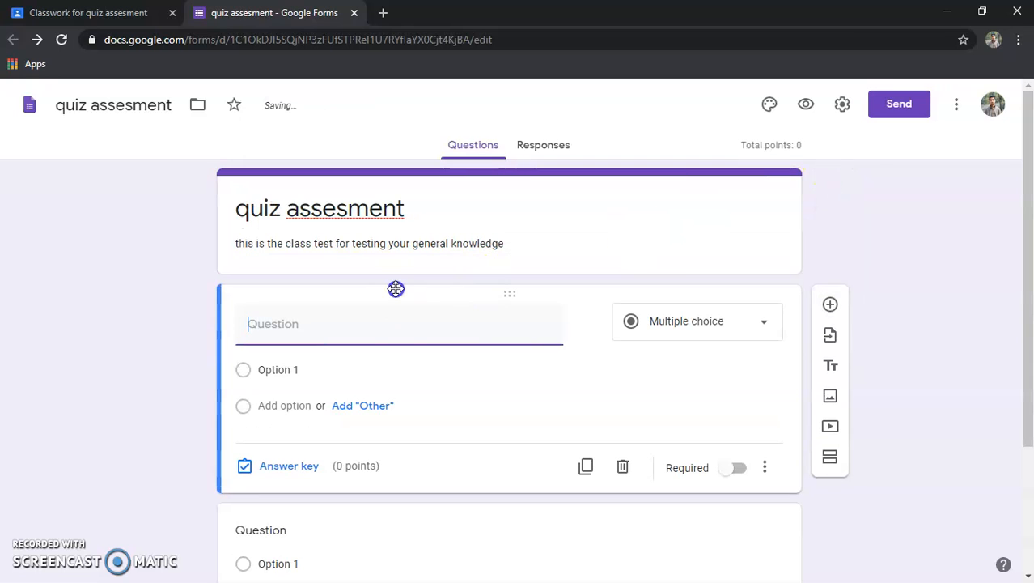
Step: Open a new browser tab, enter "who" as a trial search and clear it again
{"action": "left_click", "coordinate": [383, 13]}
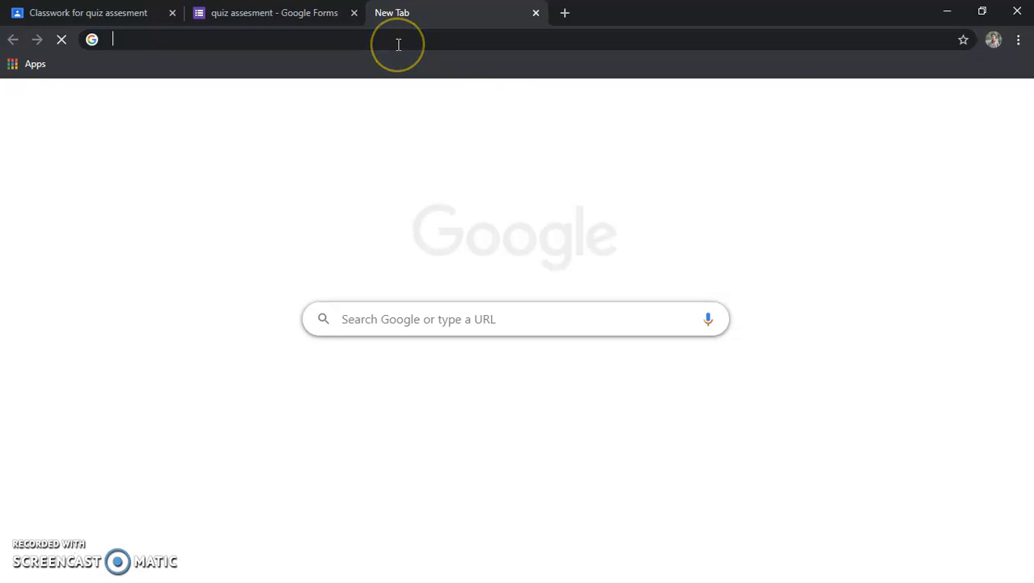
{"action": "left_click", "coordinate": [397, 40]}
{"action": "type", "text": "who"}
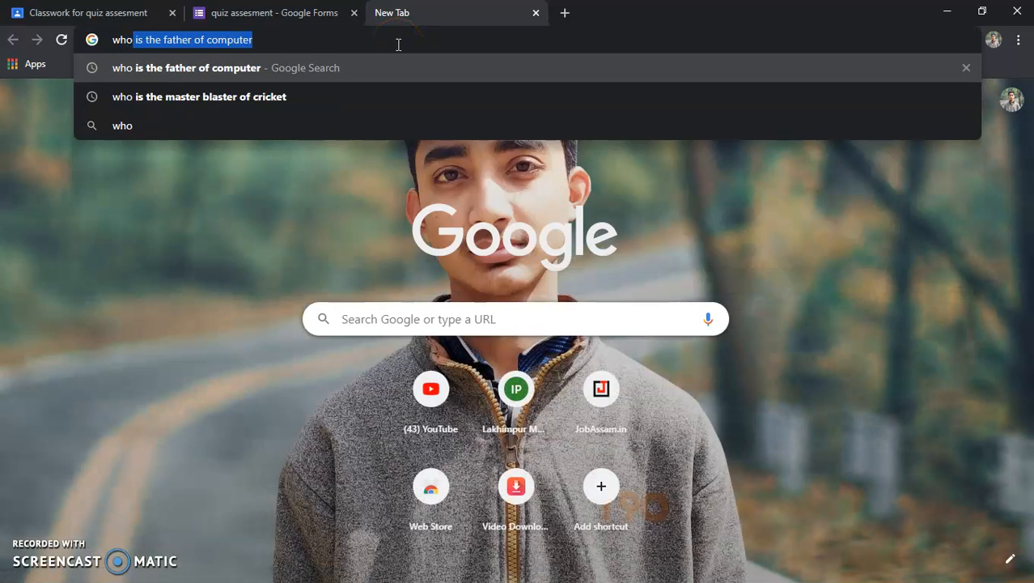
{"action": "key", "text": "BackSpace"}
{"action": "key", "text": "BackSpace"}
{"action": "key", "text": "BackSpace"}
{"action": "key", "text": "BackSpace"}
{"action": "left_click", "coordinate": [397, 40]}
Step: Return to the form and enter "who is the master blaster of cricket?" as the text of the first question
{"action": "left_click", "coordinate": [267, 12]}
{"action": "left_click", "coordinate": [331, 329]}
{"action": "type", "text": "who is th"}
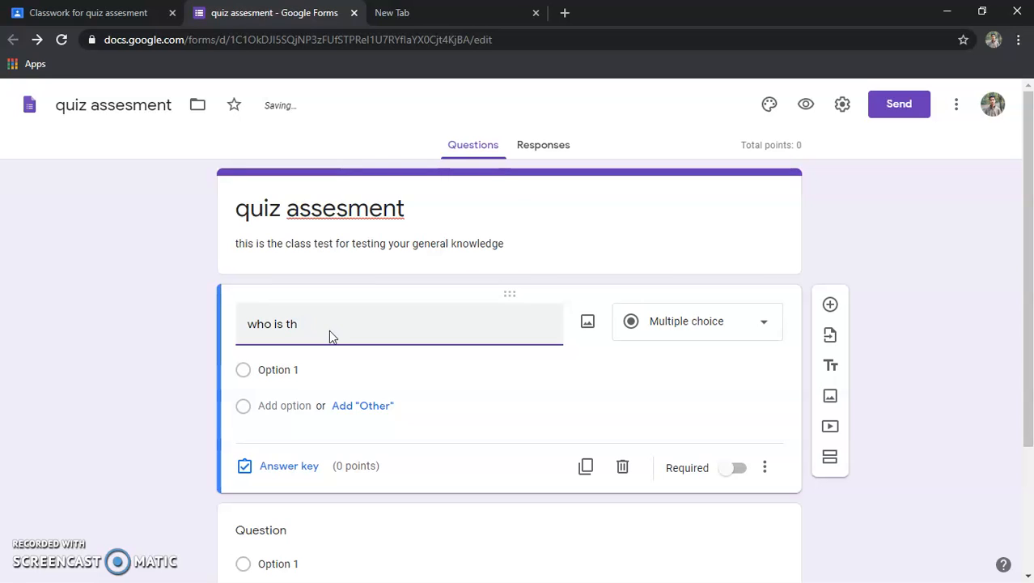
{"action": "type", "text": "re master blaster of cricket"}
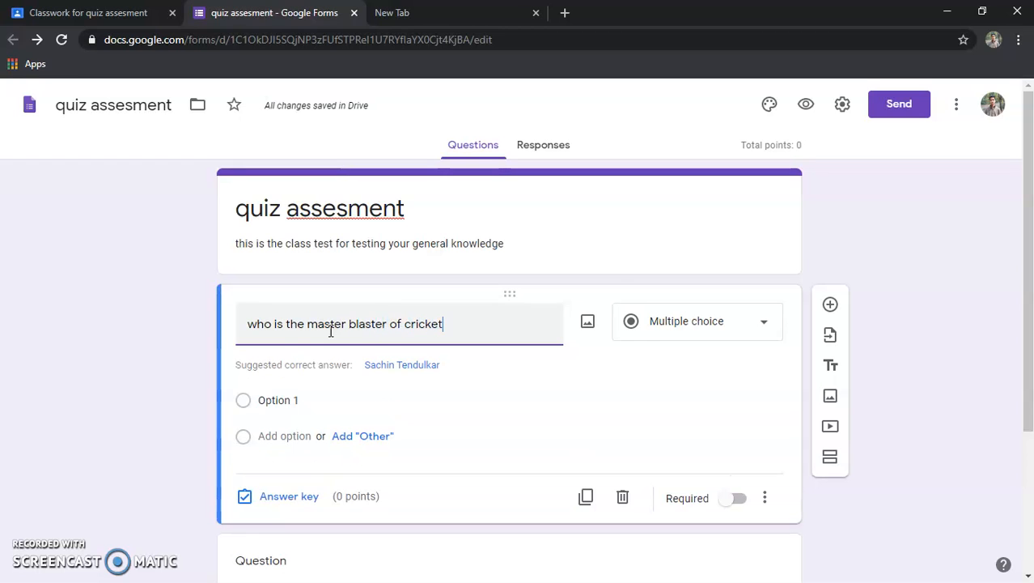
{"action": "type", "text": "?"}
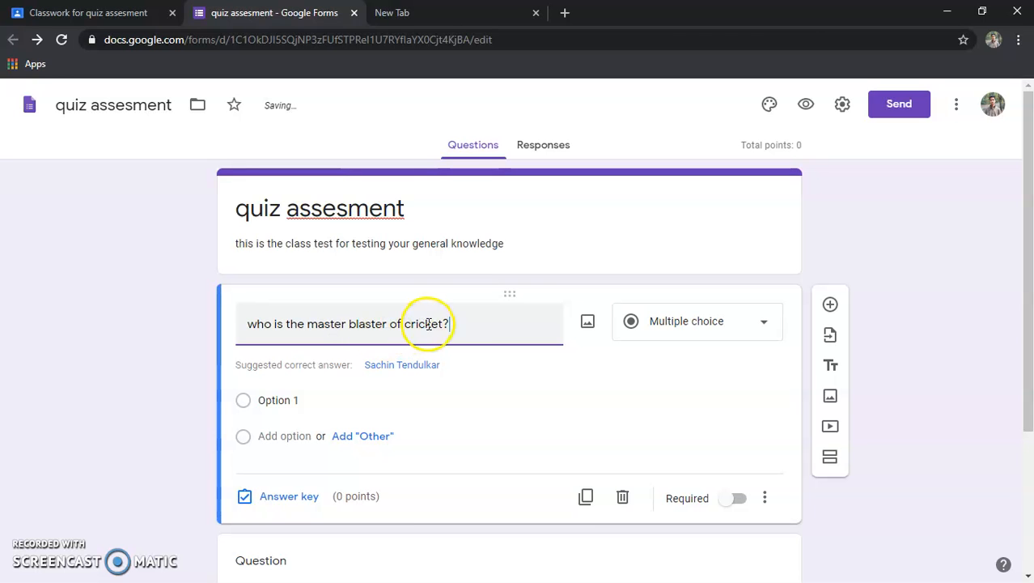
Step: Copy the question text and search the web for it in the new browser tab
{"action": "left_click_drag", "start_coordinate": [450, 324], "coordinate": [248, 326]}
{"action": "key", "text": "ctrl+c"}
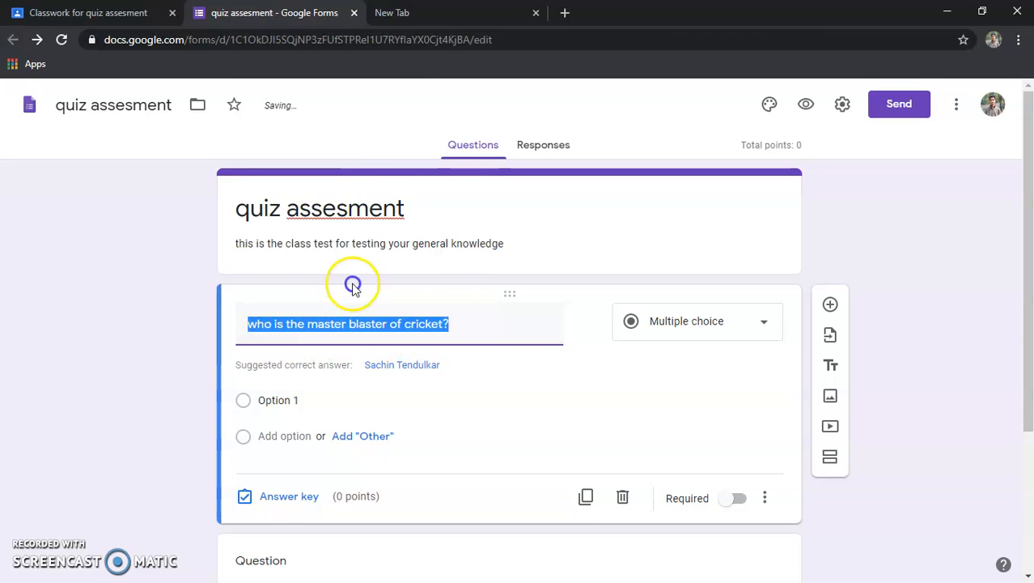
{"action": "left_click", "coordinate": [396, 13]}
{"action": "left_click", "coordinate": [397, 40]}
{"action": "key", "text": "ctrl+v"}
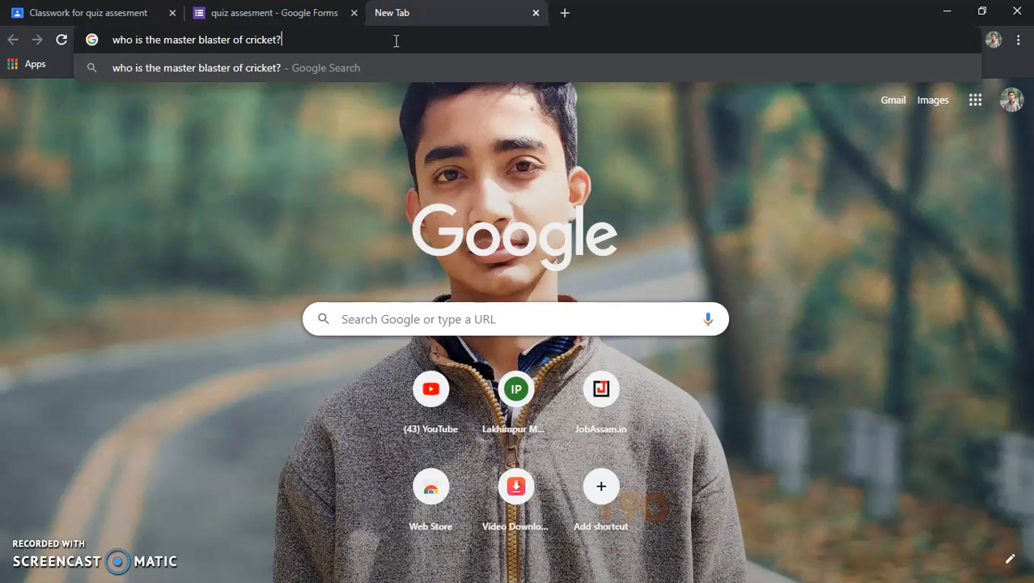
{"action": "key", "text": "Return"}
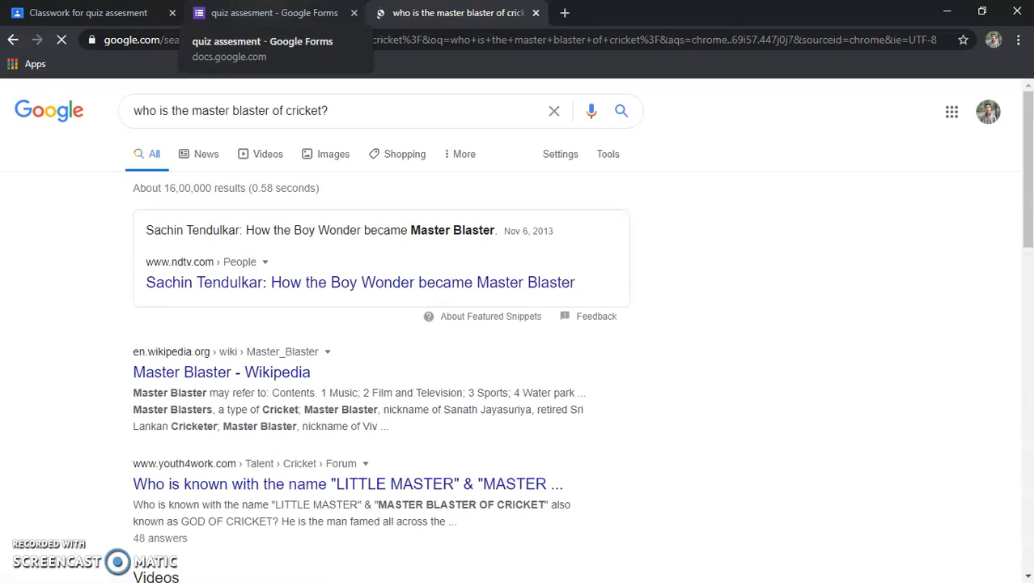
Step: Copy "Sachin Tendulkar" from the search results and paste it as the question's first answer option
{"action": "left_click", "coordinate": [267, 13]}
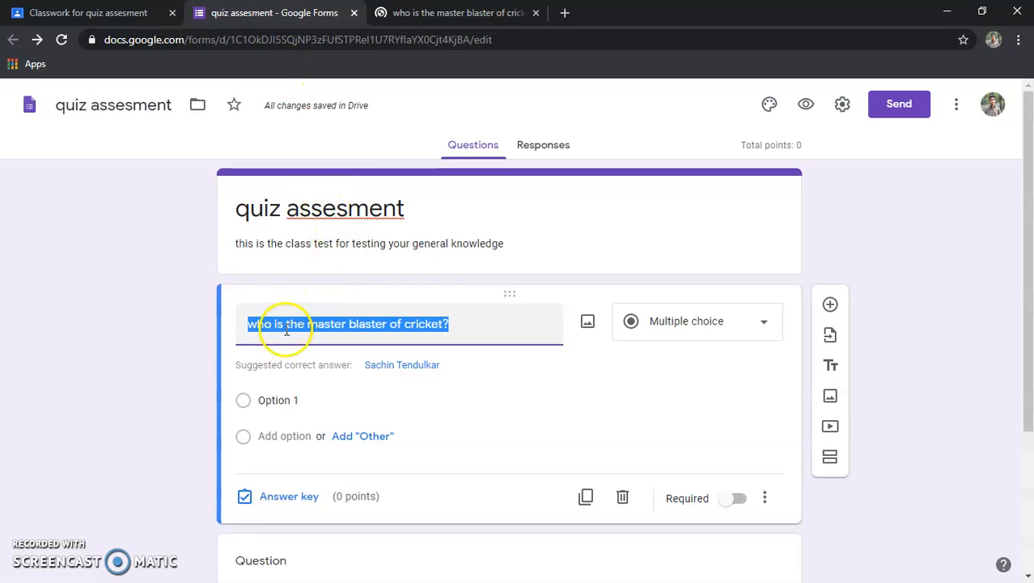
{"action": "left_click", "coordinate": [269, 401]}
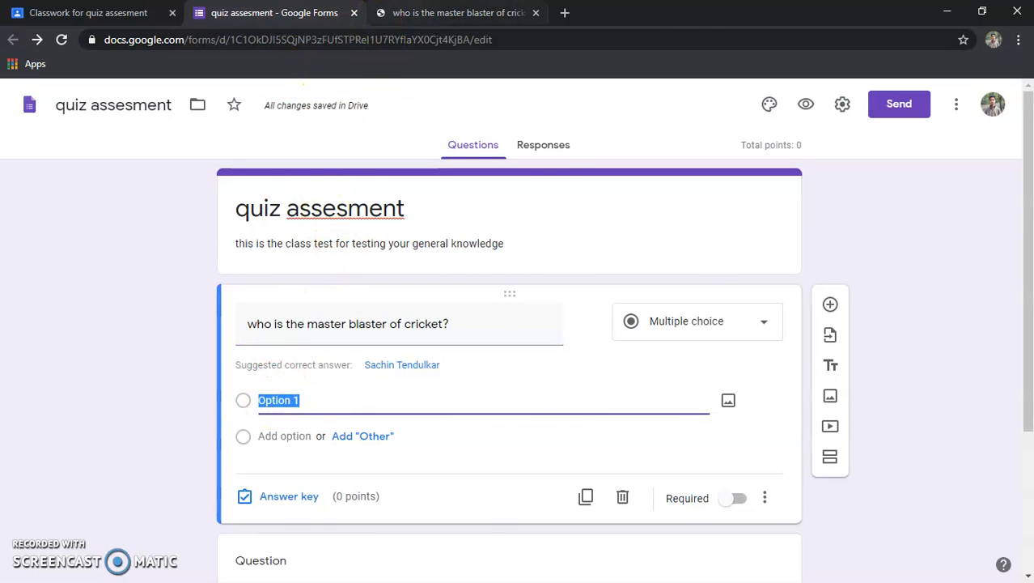
{"action": "left_click", "coordinate": [388, 13]}
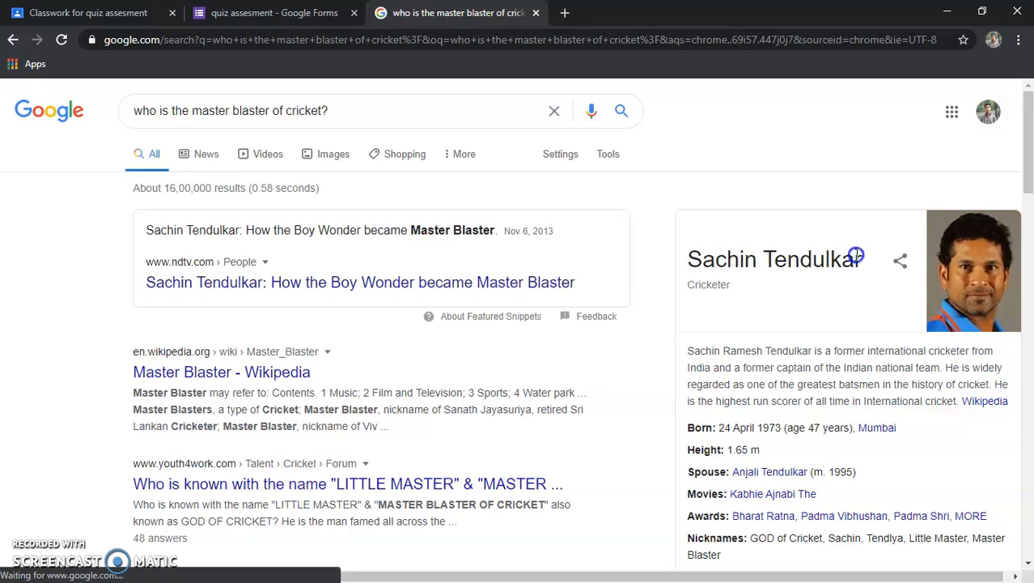
{"action": "left_click_drag", "start_coordinate": [868, 257], "coordinate": [691, 246]}
{"action": "key", "text": "ctrl+c"}
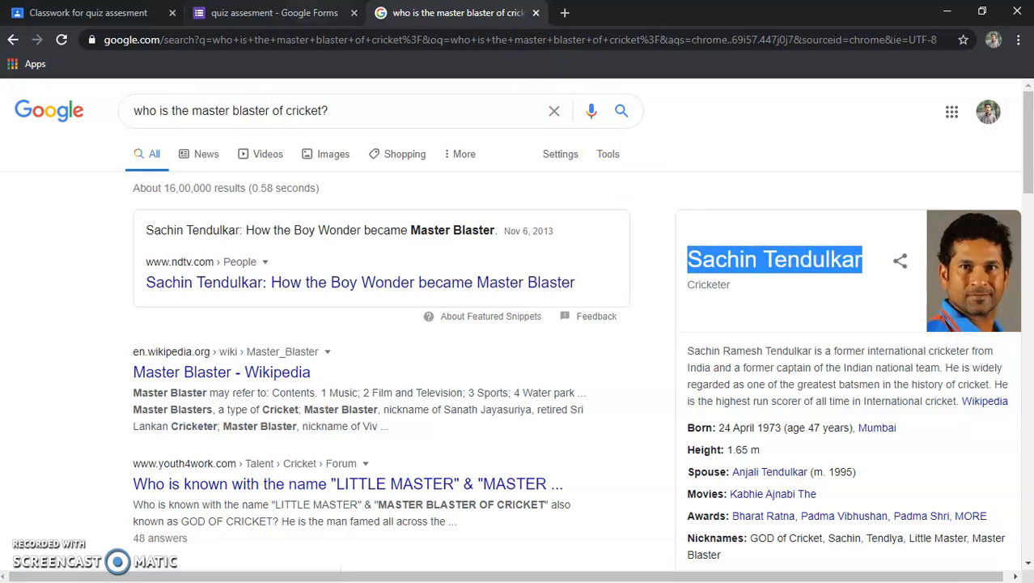
{"action": "left_click", "coordinate": [275, 13]}
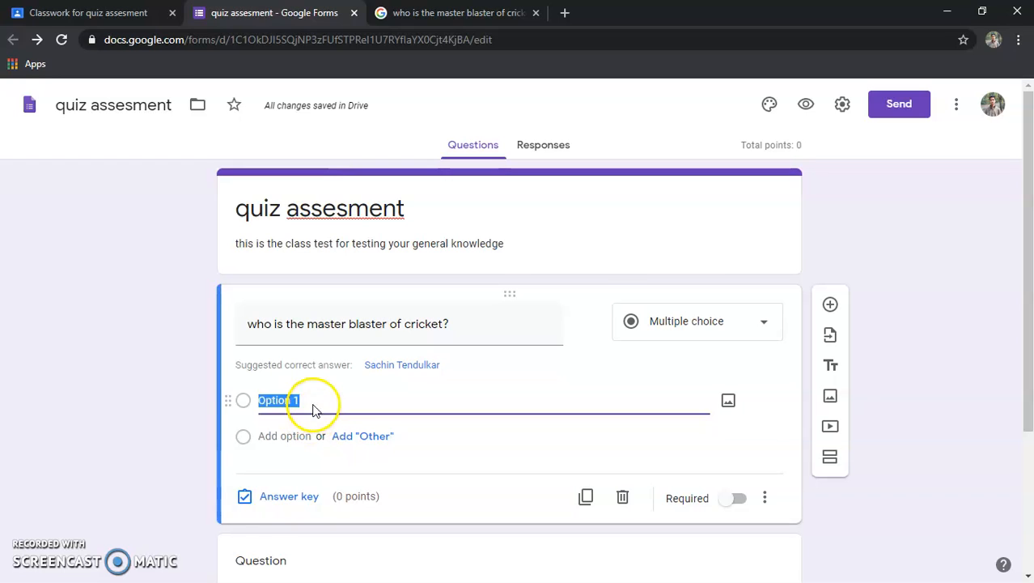
{"action": "key", "text": "ctrl+v"}
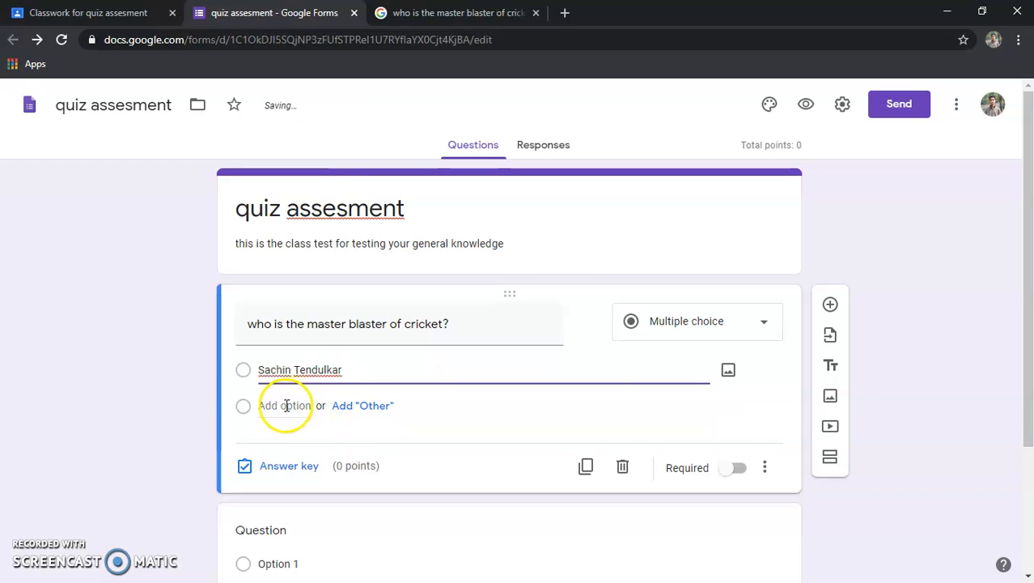
Step: Add the answer options "M S Dhoni" and "K L Rahul" plus an "Other" option to the cricket question
{"action": "left_click", "coordinate": [286, 405]}
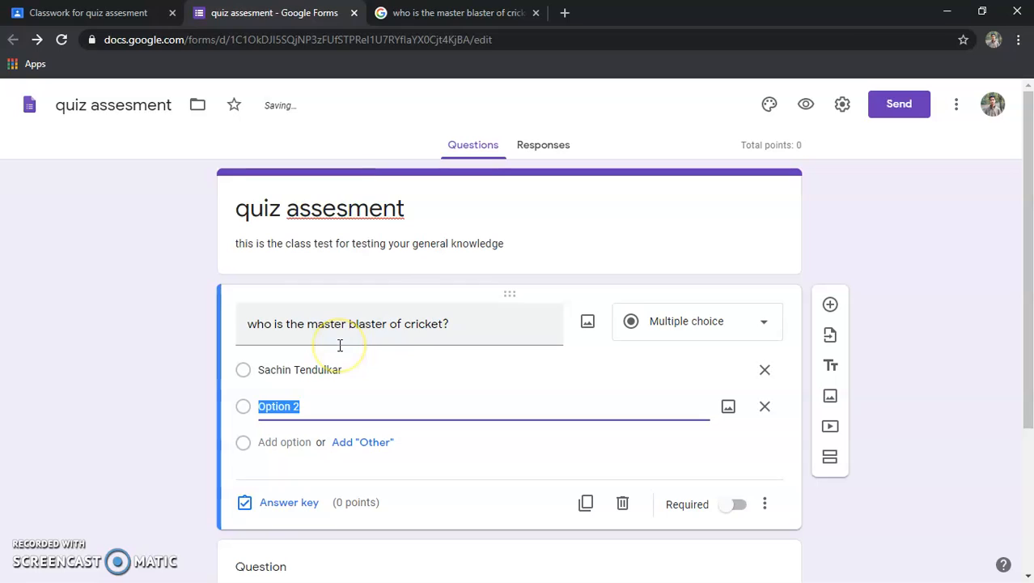
{"action": "type", "text": "M S"}
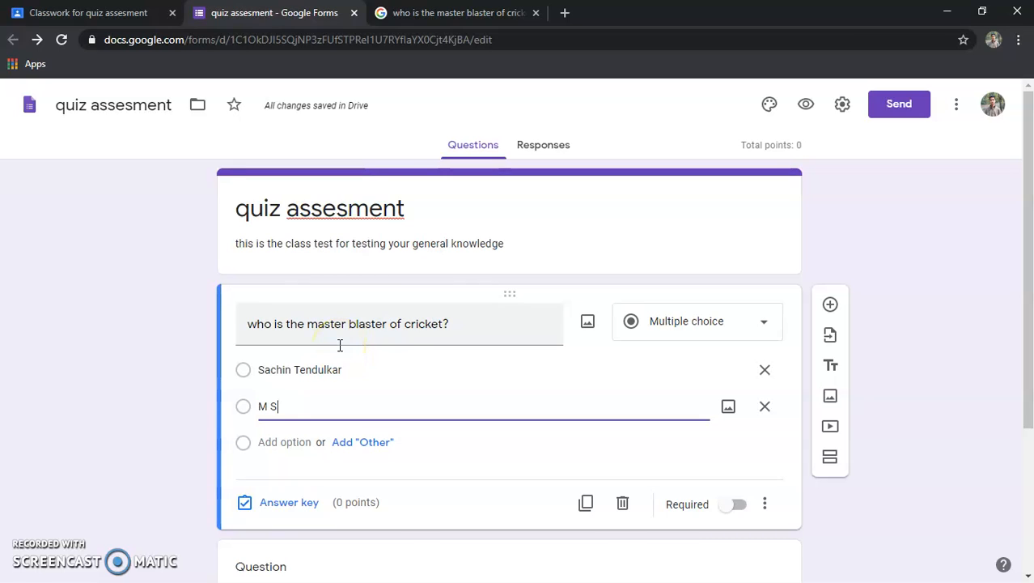
{"action": "type", "text": " Dhoni"}
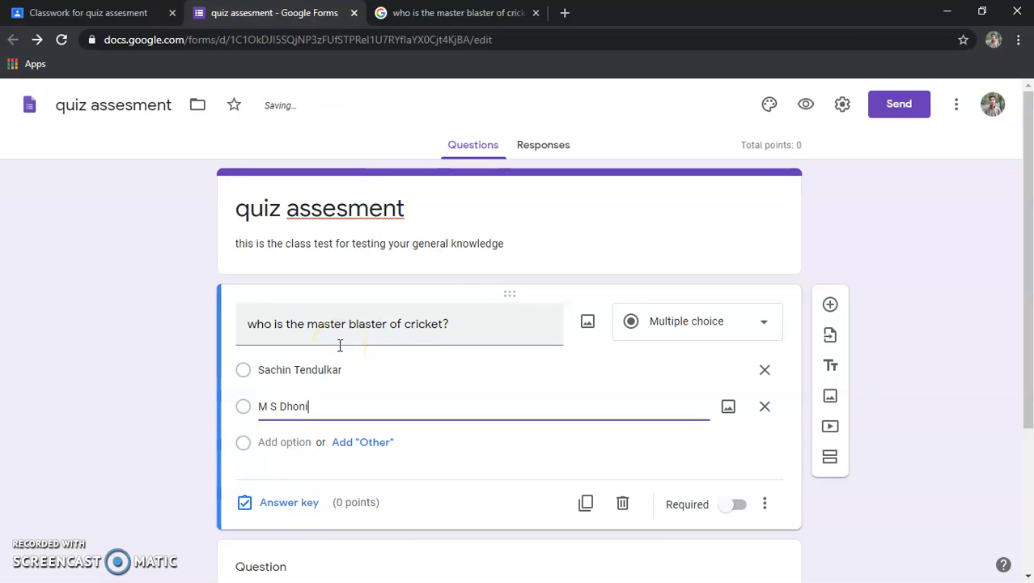
{"action": "left_click", "coordinate": [270, 447]}
{"action": "type", "text": "K"}
{"action": "type", "text": "oL Rahul;"}
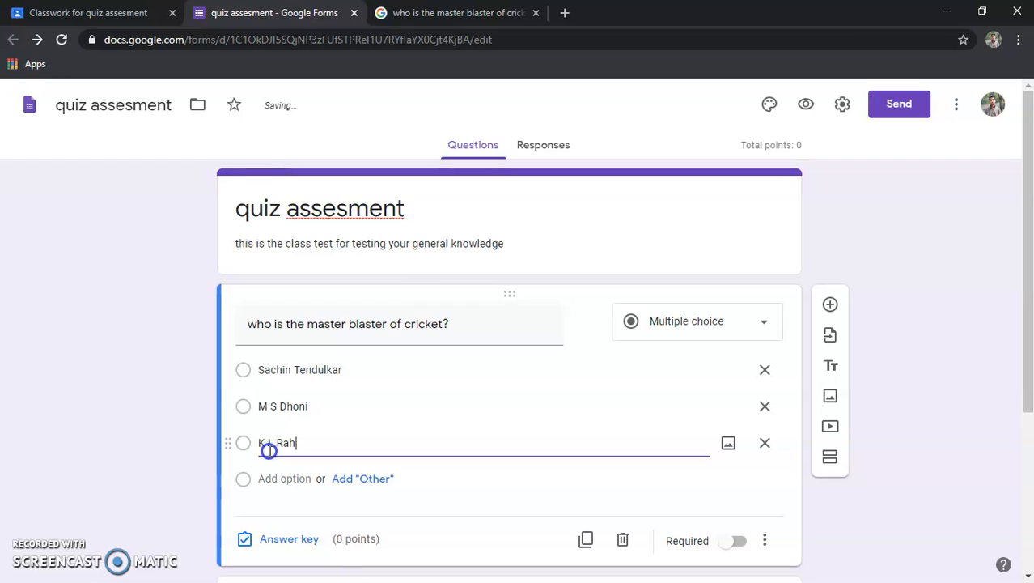
{"action": "key", "text": "BackSpace"}
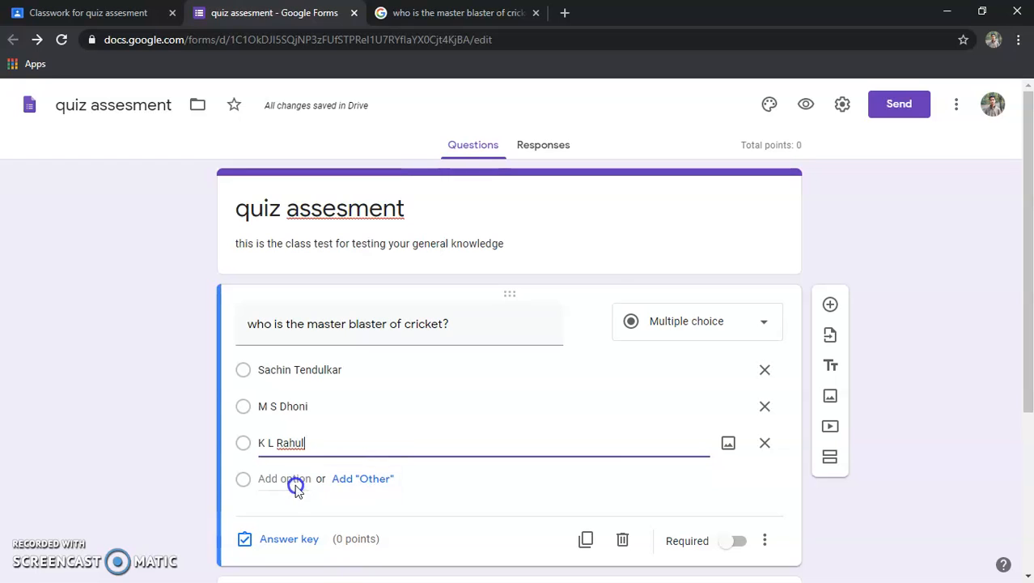
{"action": "left_click", "coordinate": [372, 478]}
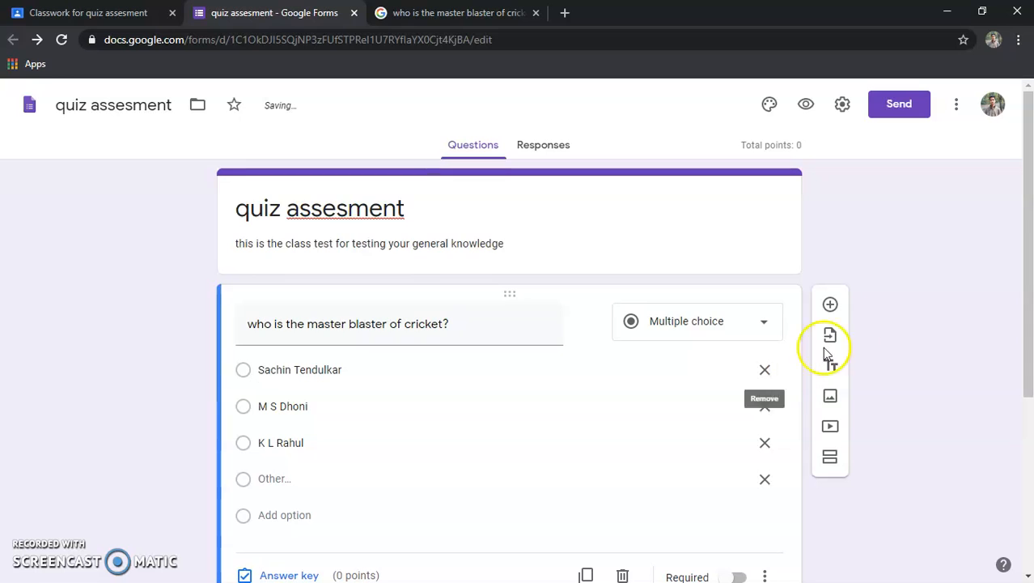
Step: In the question's answer key, mark Sachin Tendulkar as the correct answer and set the score to 2 points
{"action": "scroll", "coordinate": [1030, 265], "scroll_direction": "down", "scroll_amount": 2}
{"action": "scroll", "coordinate": [1018, 346], "scroll_direction": "down", "scroll_amount": 1}
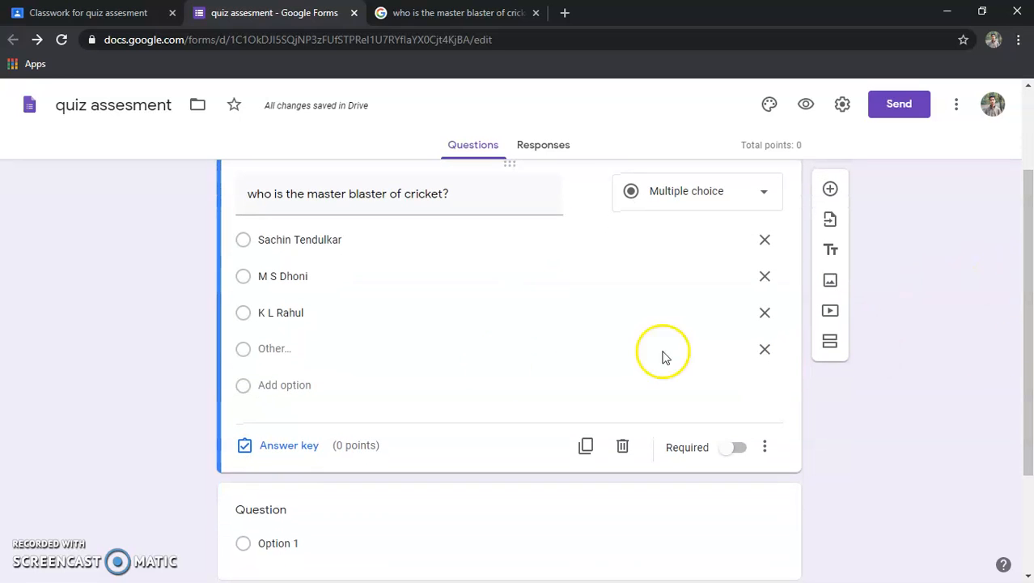
{"action": "left_click", "coordinate": [247, 447]}
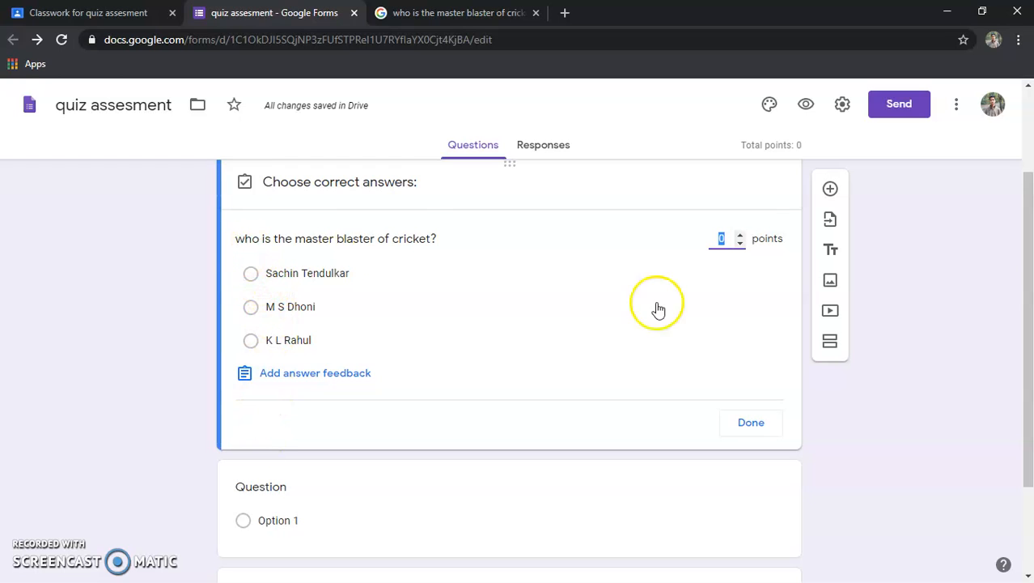
{"action": "left_click", "coordinate": [251, 275]}
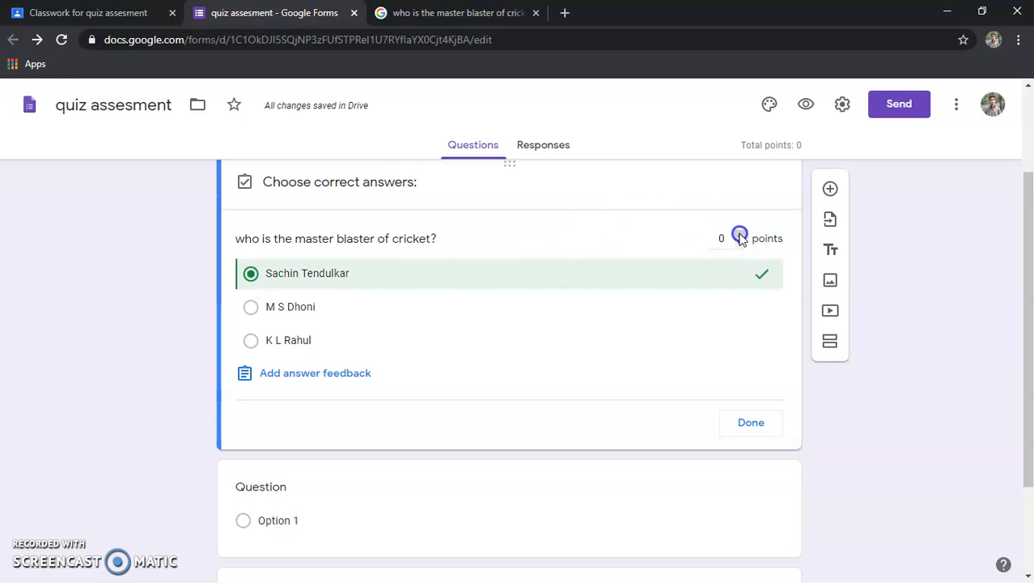
{"action": "left_click", "coordinate": [739, 235]}
{"action": "left_click", "coordinate": [740, 235]}
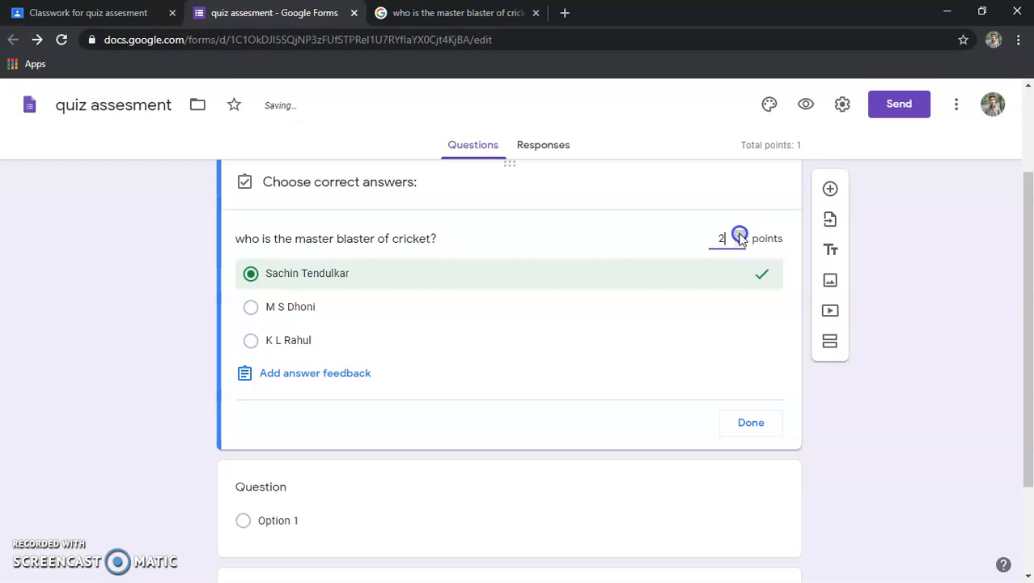
Step: Enter "for see the correct answer see refer link" as the question's feedback for incorrect answers
{"action": "left_click", "coordinate": [353, 374]}
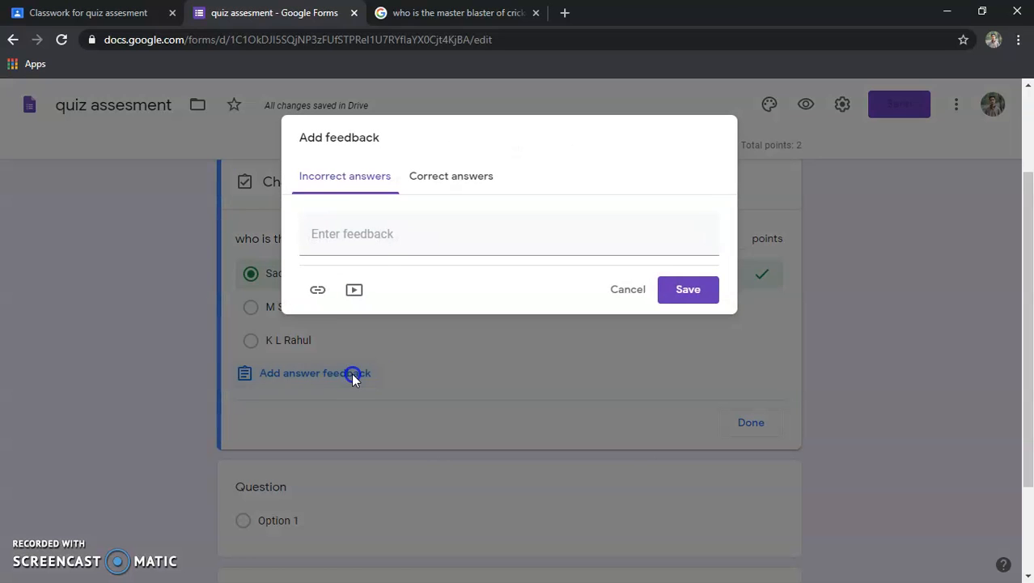
{"action": "left_click", "coordinate": [358, 236]}
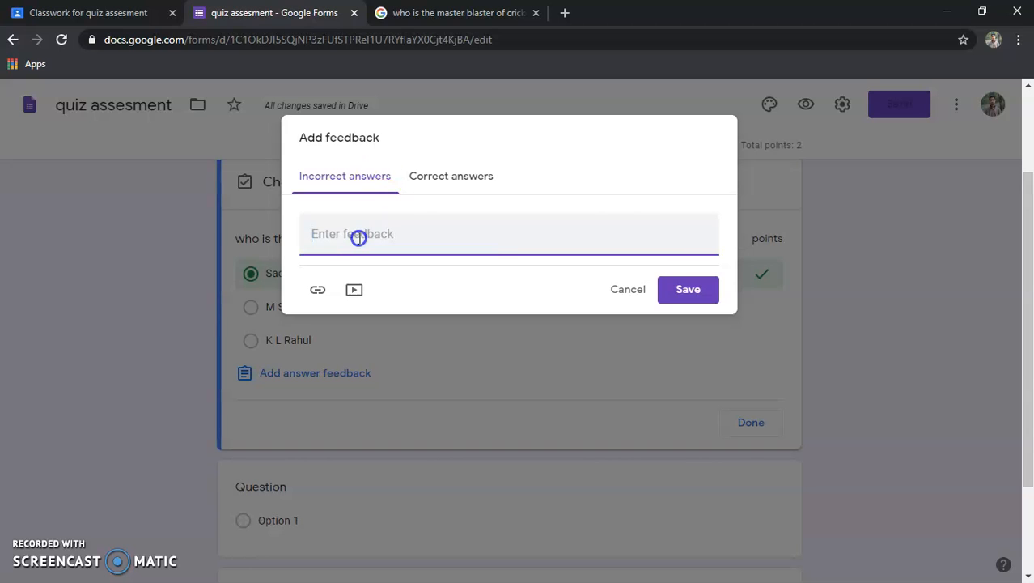
{"action": "type", "text": "for see the correct answ"}
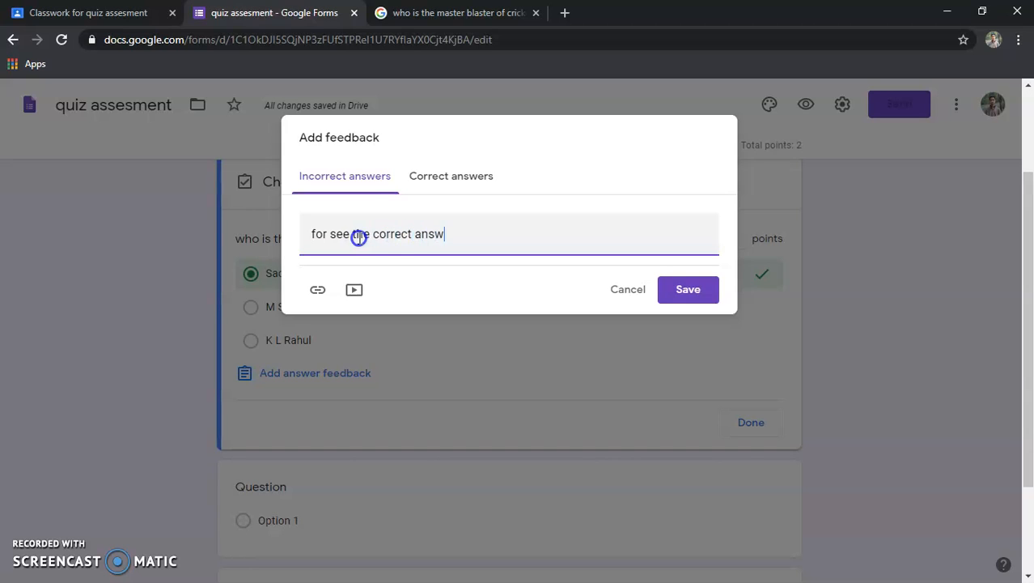
{"action": "type", "text": "er see refer link"}
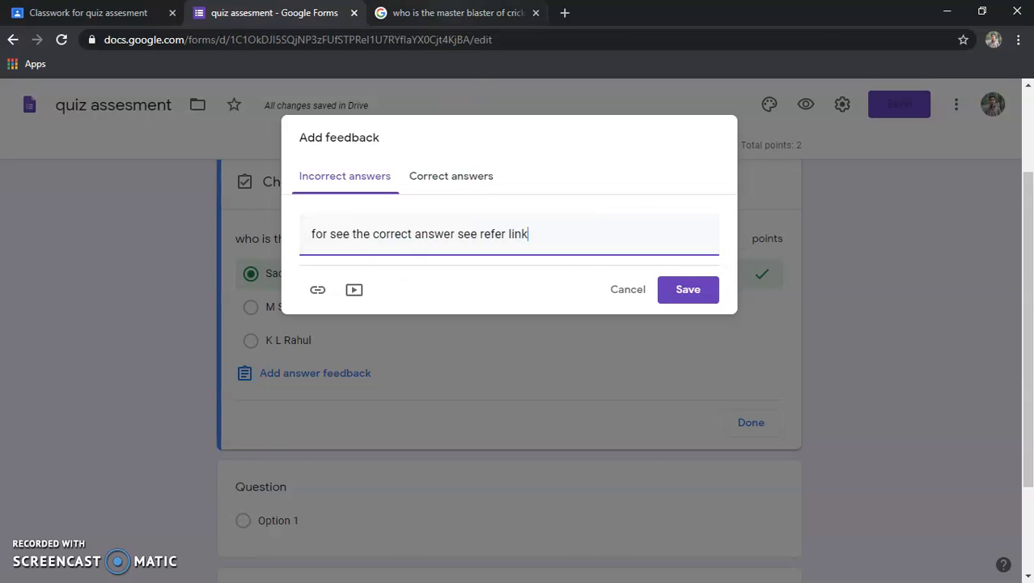
Step: Copy the query "who is the master blaster of cricket?" from Google, paste it as the incorrect-answer feedback's link target, and save the feedback
{"action": "left_click", "coordinate": [453, 13]}
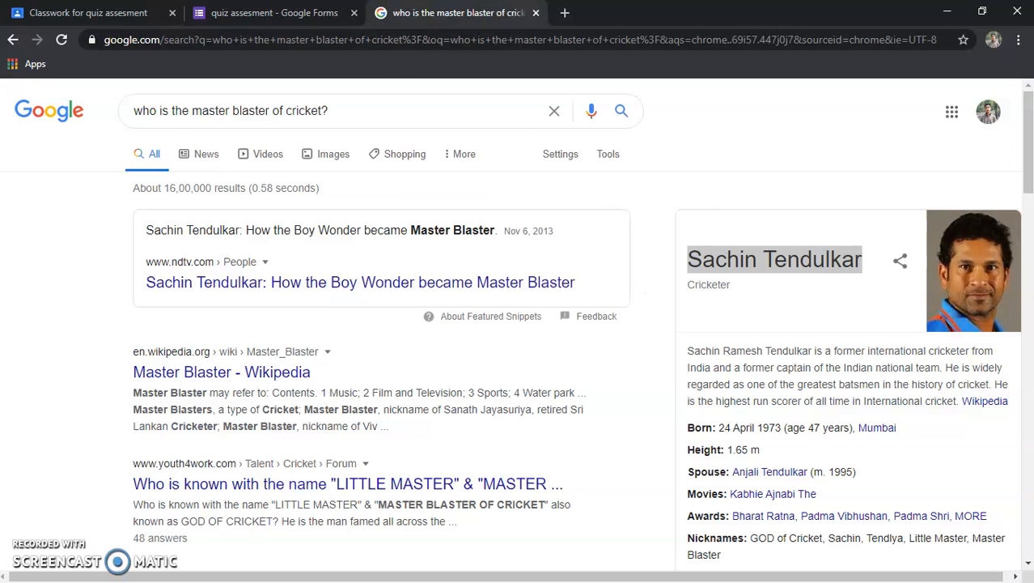
{"action": "left_click", "coordinate": [344, 113]}
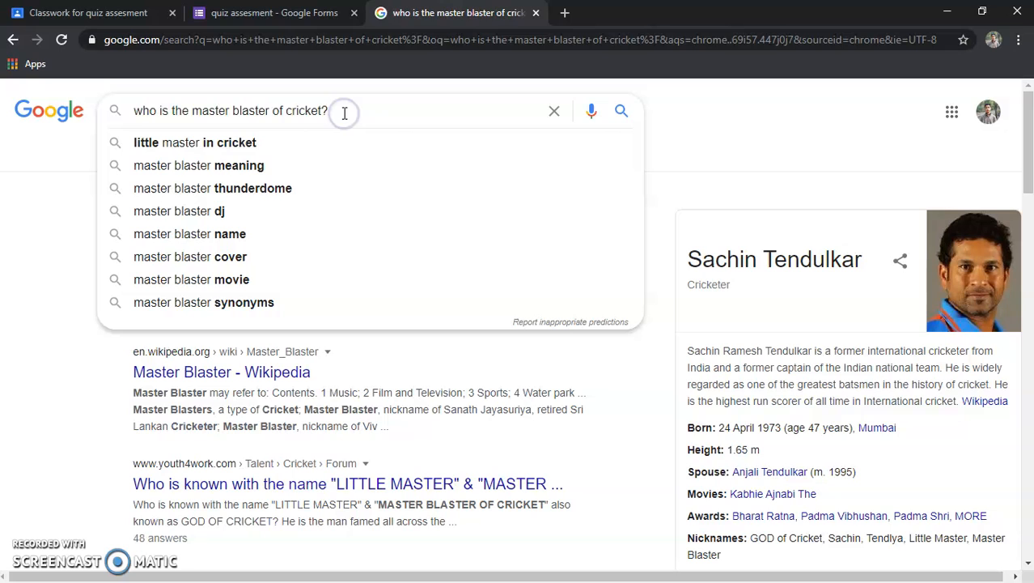
{"action": "triple_click", "coordinate": [347, 114]}
{"action": "key", "text": "ctrl+c"}
{"action": "key", "text": "ctrl+shift+Tab"}
{"action": "left_click", "coordinate": [321, 291]}
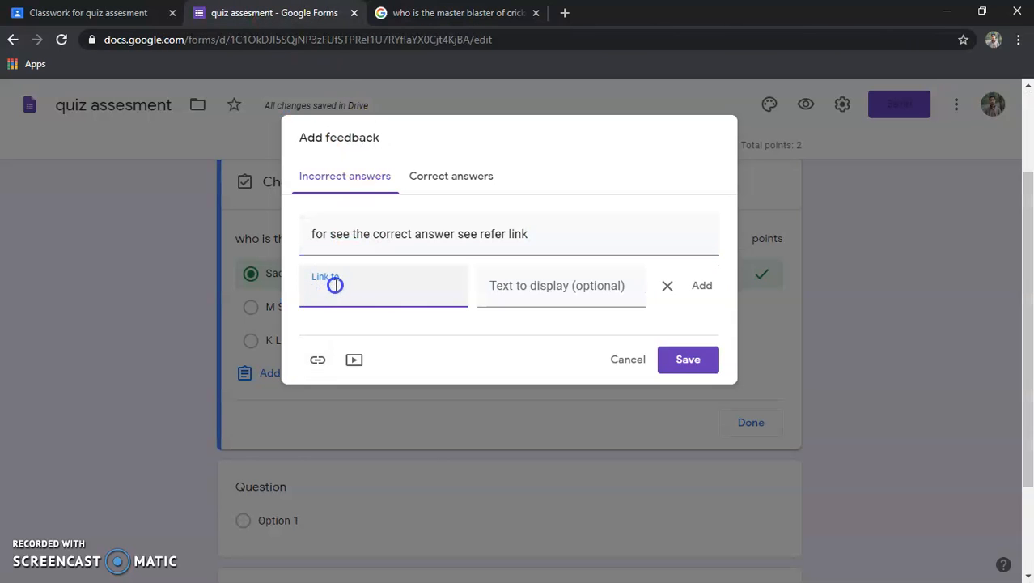
{"action": "key", "text": "ctrl+v"}
{"action": "left_click", "coordinate": [433, 297]}
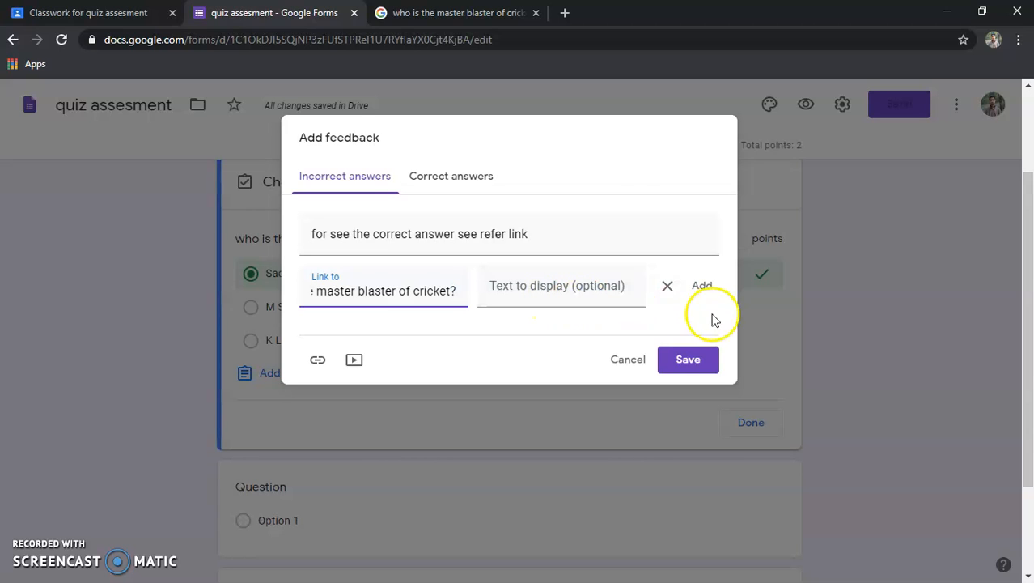
{"action": "left_click", "coordinate": [671, 361]}
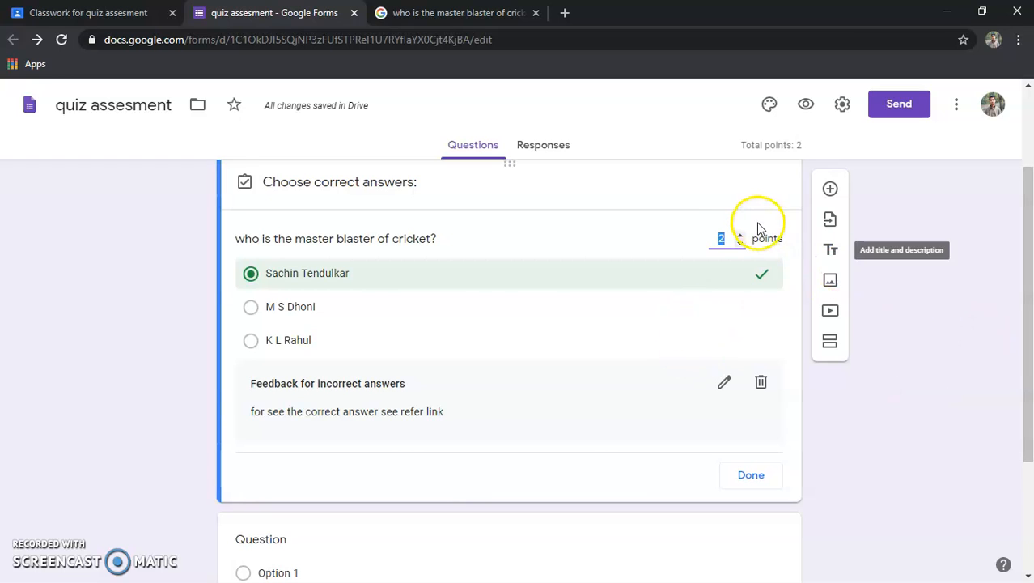
Step: Add a new multiple-choice question reading "who is the father of computer?" below the cricket question
{"action": "left_click", "coordinate": [829, 191]}
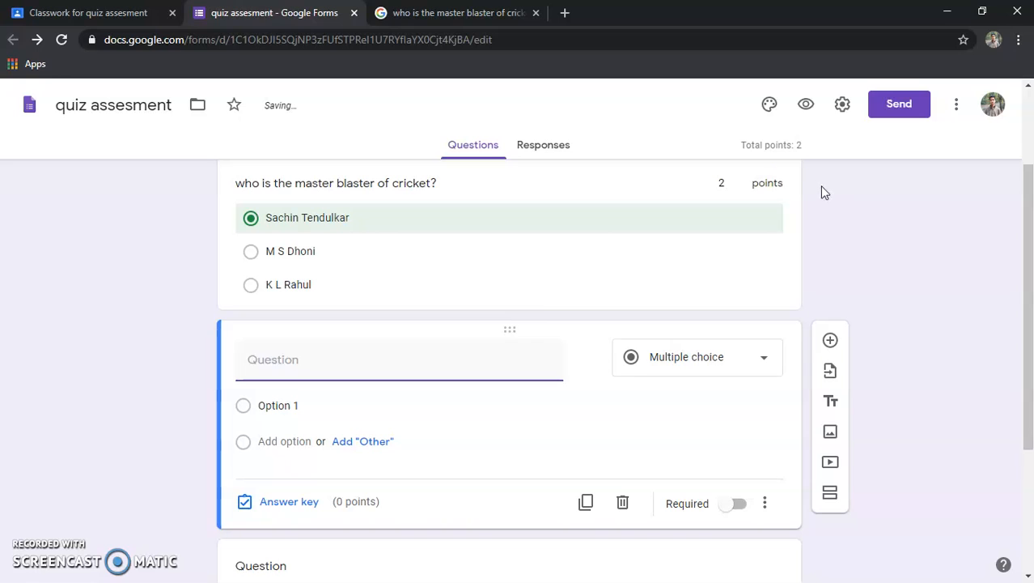
{"action": "left_click", "coordinate": [416, 361]}
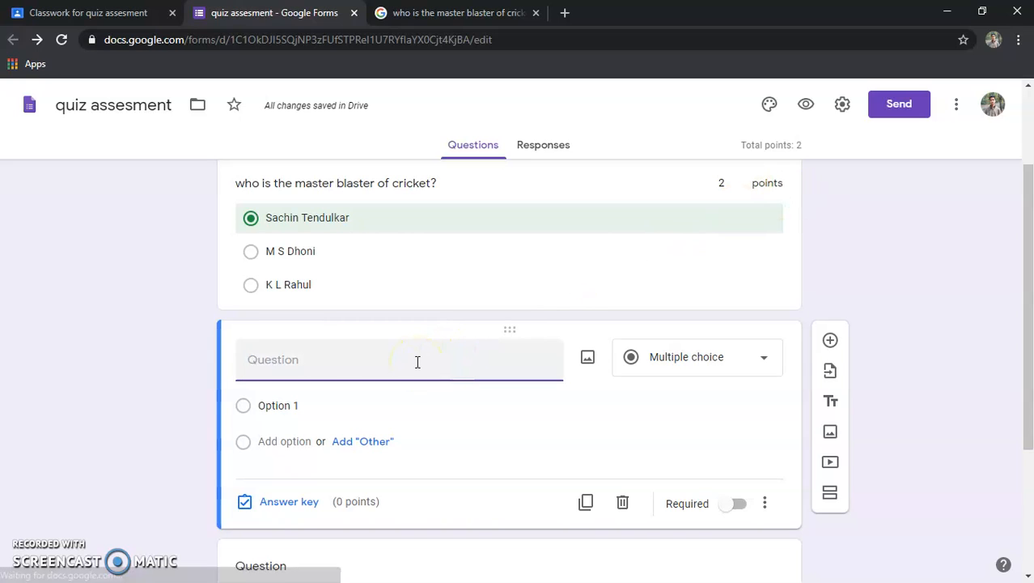
{"action": "type", "text": "who is the fath"}
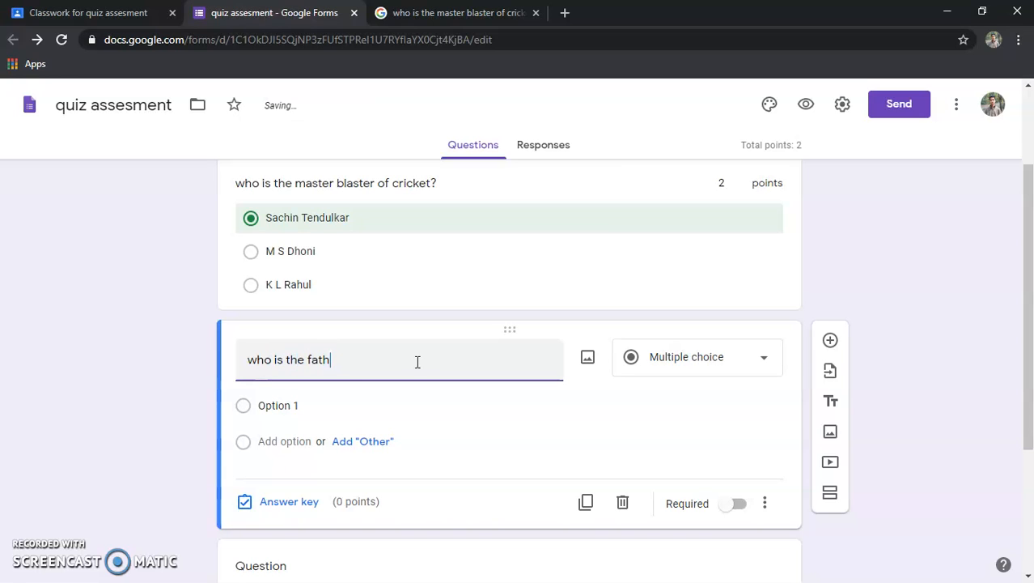
{"action": "type", "text": "er of computer?"}
Step: Search Google for the new question's text and copy "Charles Babbage" from the results
{"action": "triple_click", "coordinate": [437, 351]}
{"action": "key", "text": "ctrl+c"}
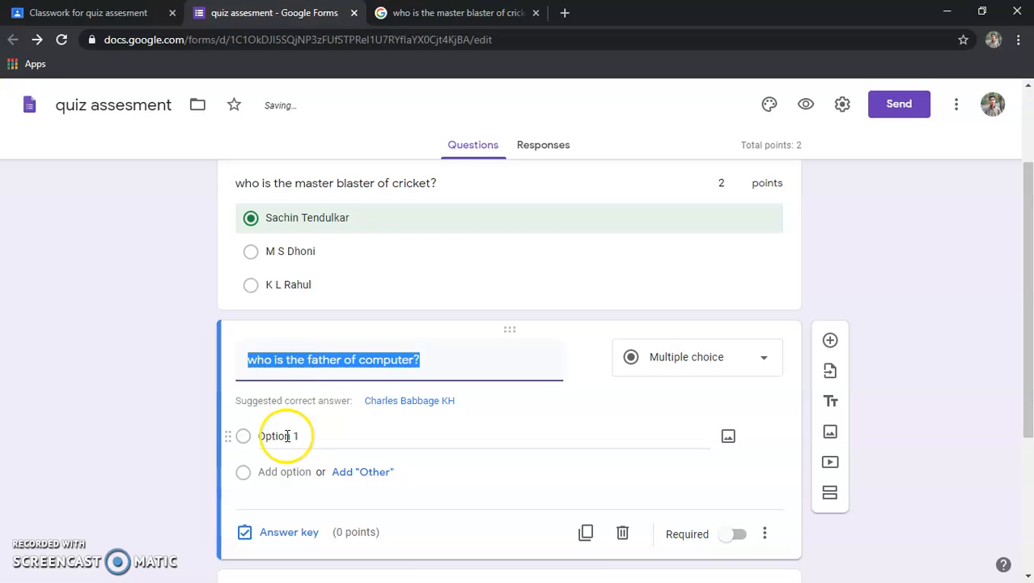
{"action": "left_click", "coordinate": [445, 13]}
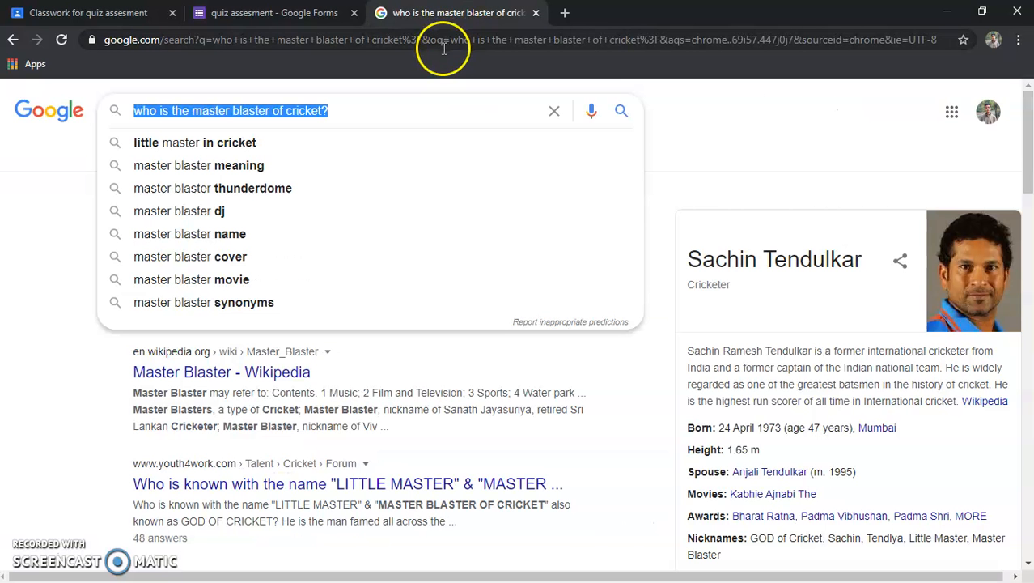
{"action": "left_click", "coordinate": [442, 43]}
{"action": "key", "text": "ctrl+v"}
{"action": "key", "text": "Return"}
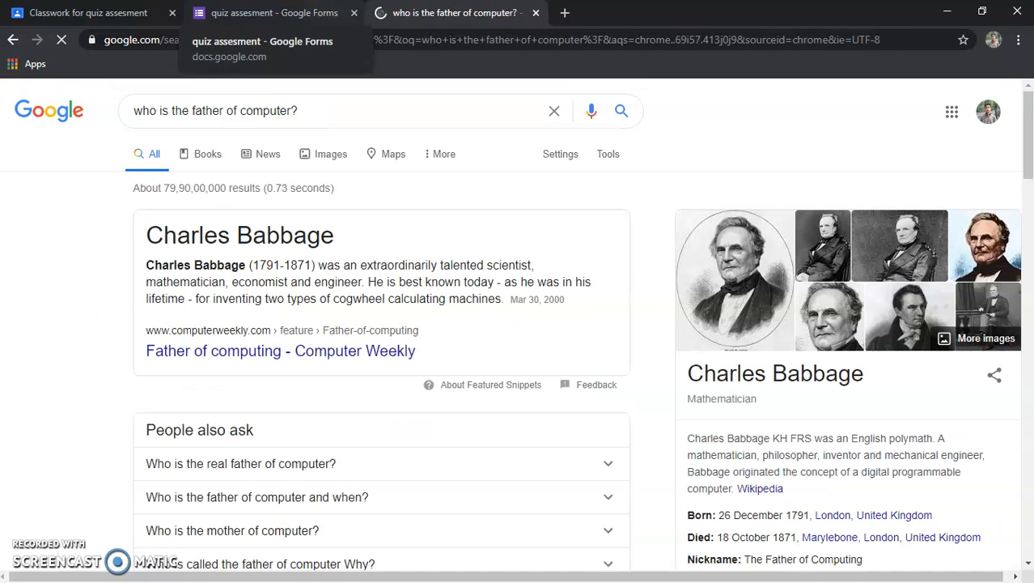
{"action": "left_click_drag", "start_coordinate": [340, 238], "coordinate": [148, 213]}
{"action": "key", "text": "ctrl+c"}
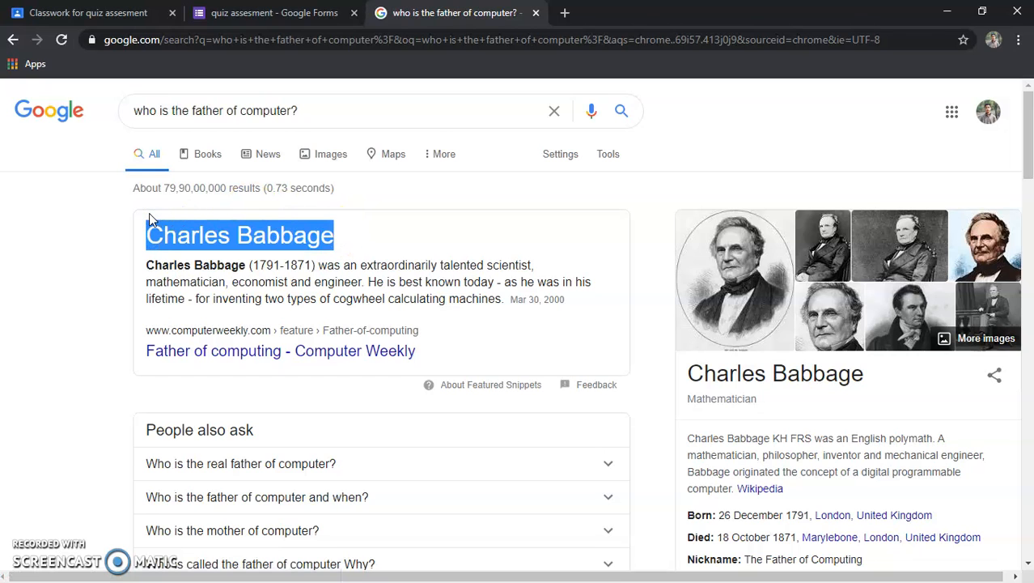
Step: Back in the form, enter "isaac newton" as the computer question's first option and paste "Charles Babbage" as the second
{"action": "left_click", "coordinate": [267, 12]}
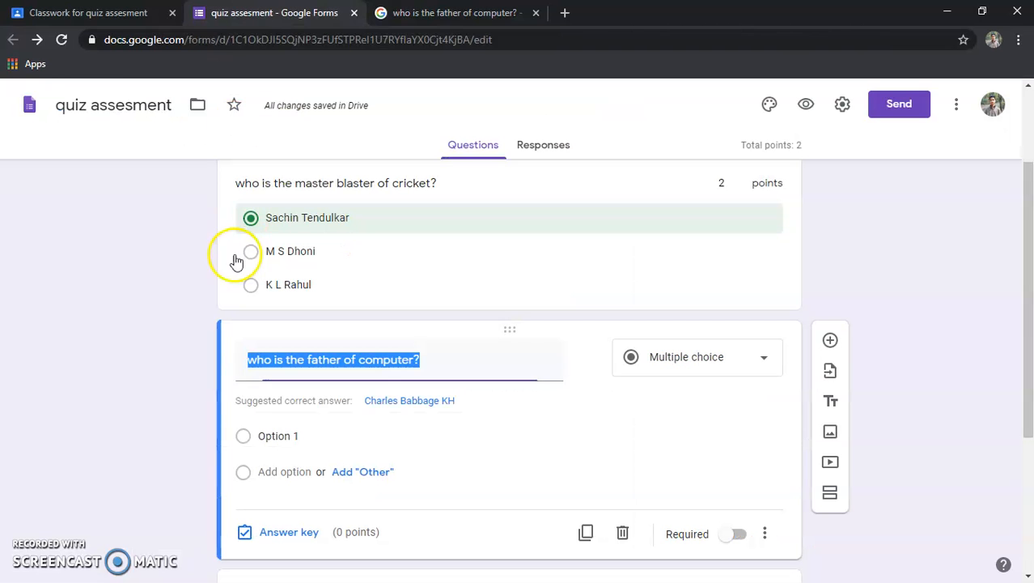
{"action": "left_click", "coordinate": [283, 442]}
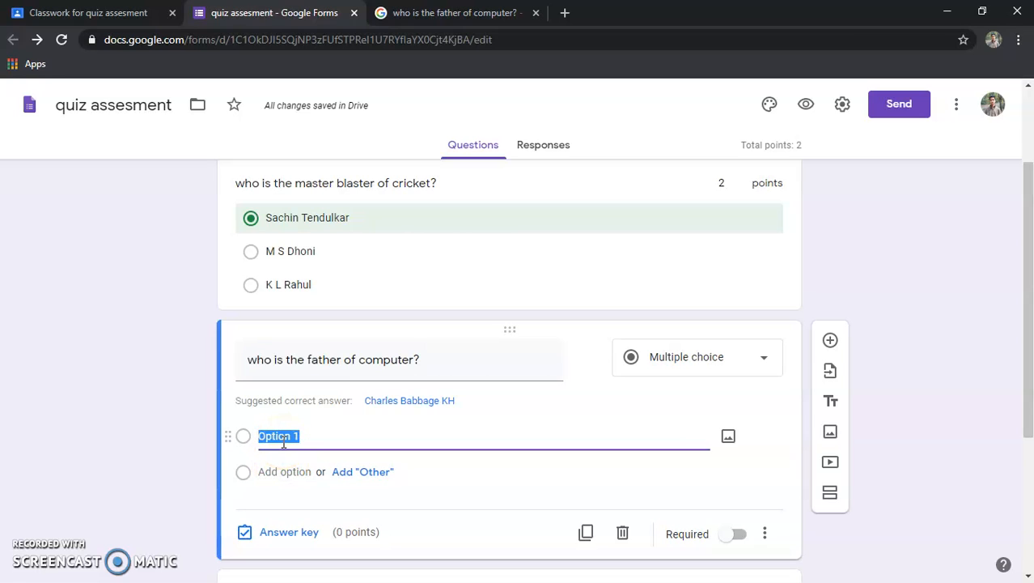
{"action": "type", "text": "i"}
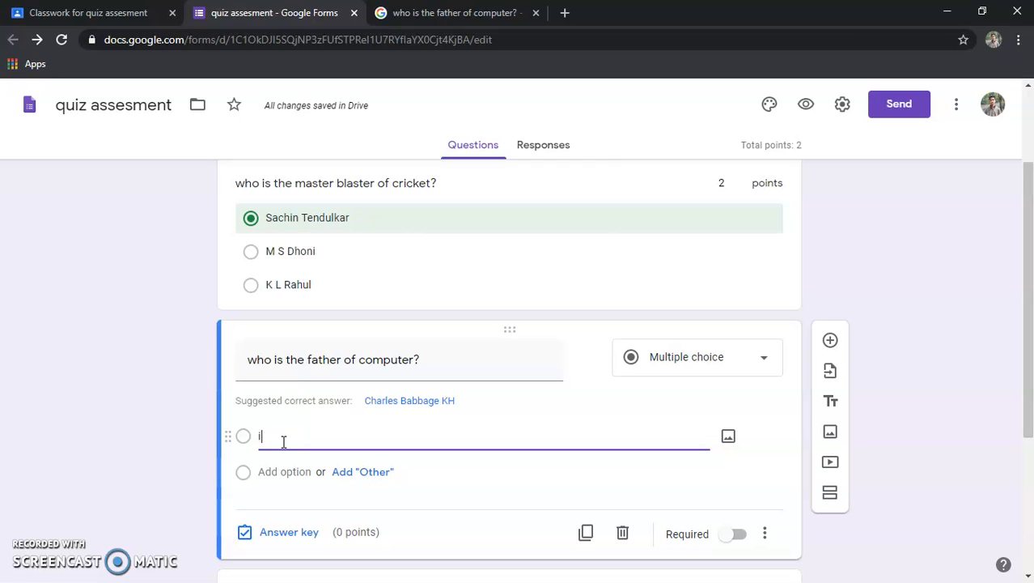
{"action": "type", "text": "s"}
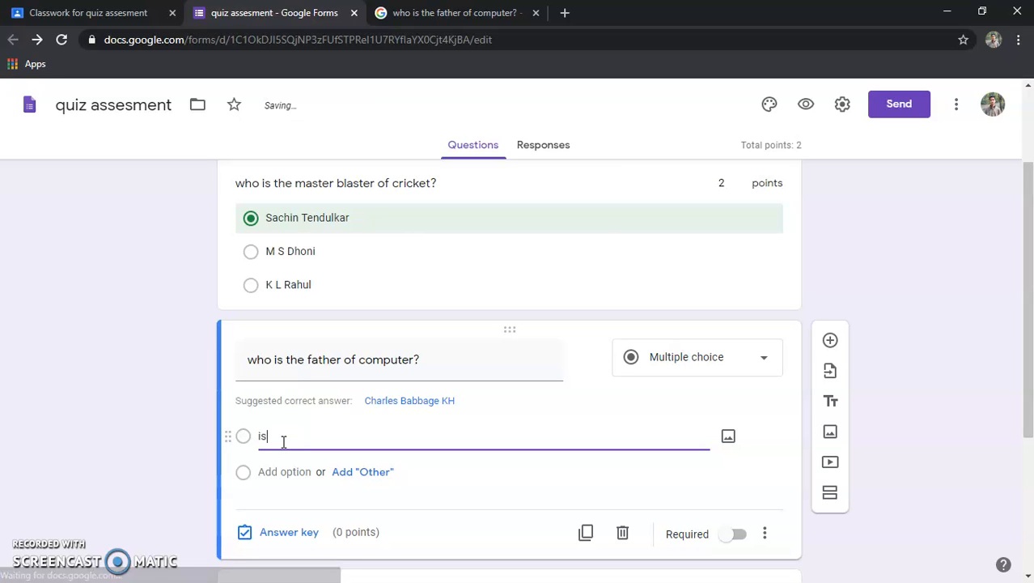
{"action": "type", "text": "aac newton"}
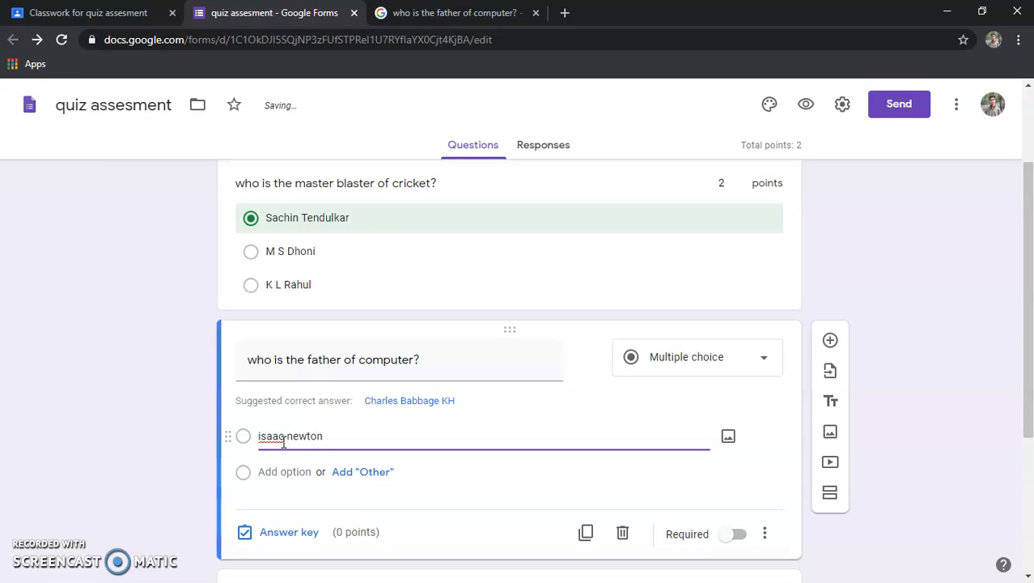
{"action": "left_click", "coordinate": [279, 472]}
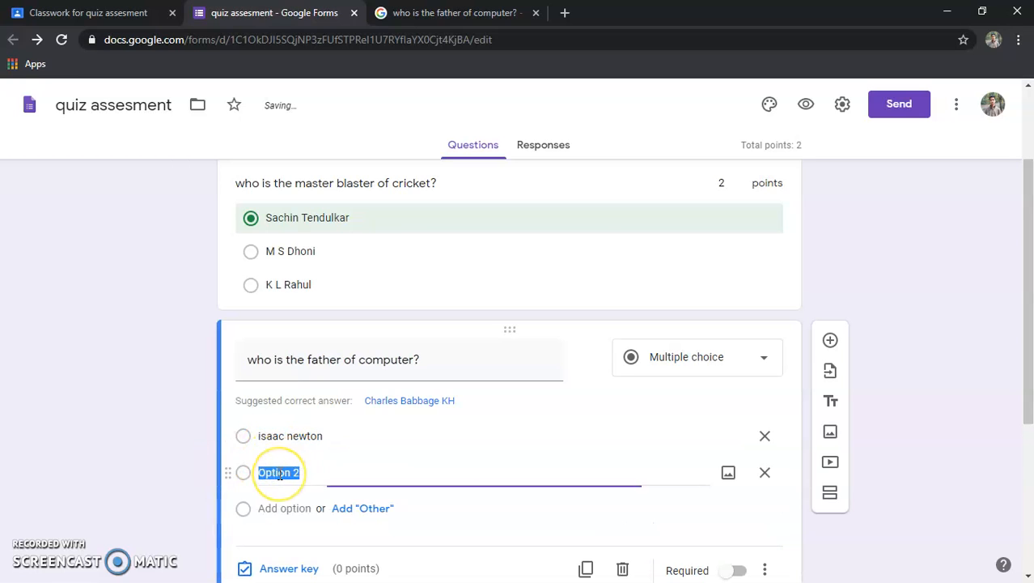
{"action": "key", "text": "ctrl+v"}
Step: Add the answer option "Thomas Edison" and an "Other" option to the computer question
{"action": "left_click", "coordinate": [281, 514]}
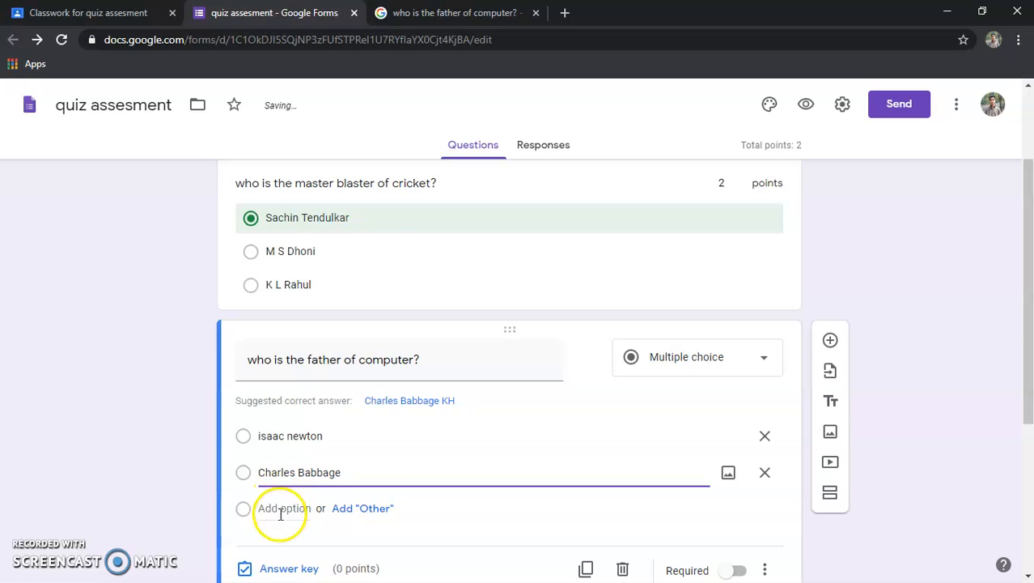
{"action": "left_click", "coordinate": [280, 507]}
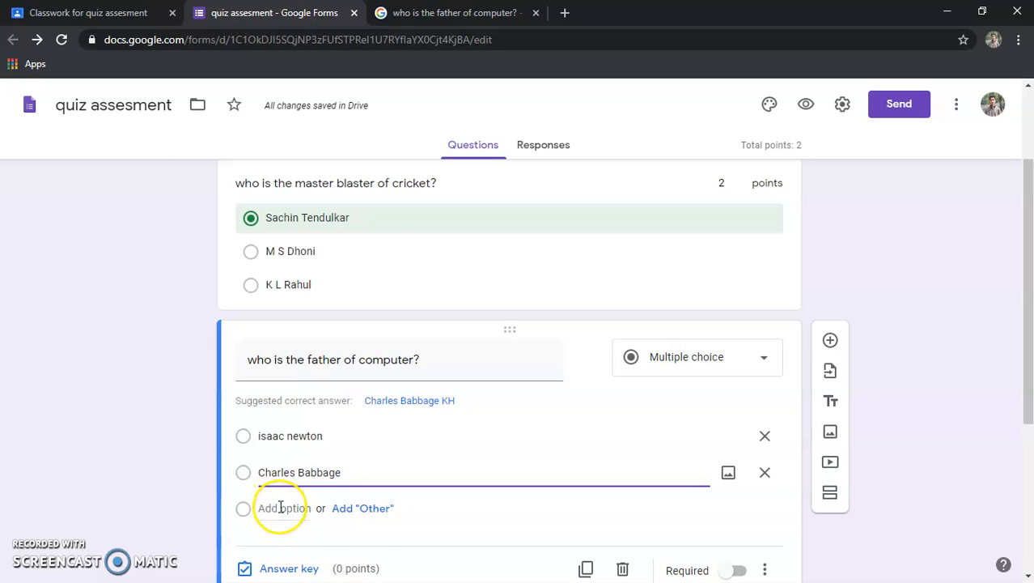
{"action": "type", "text": "Thomas "}
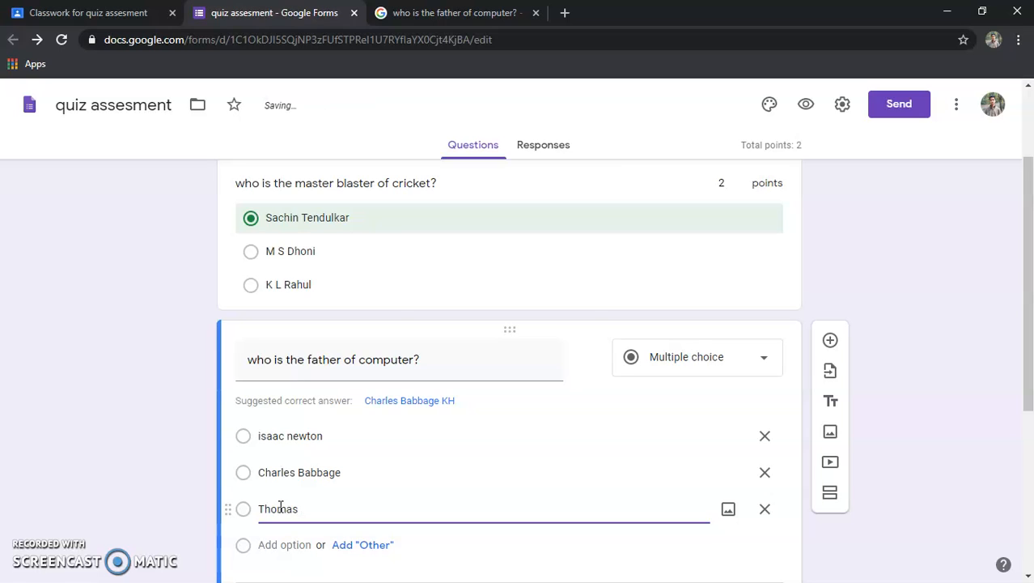
{"action": "type", "text": "Edison"}
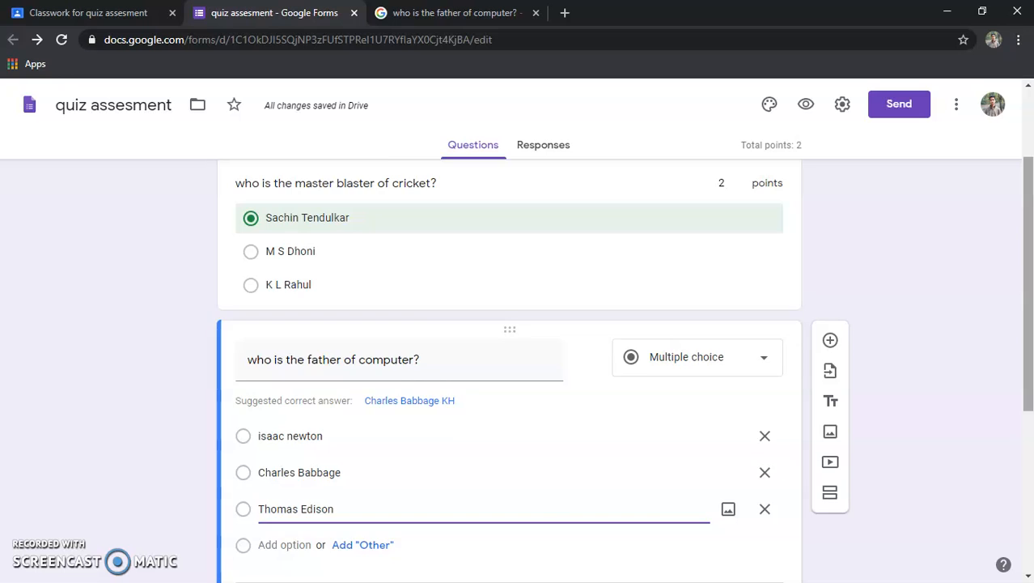
{"action": "scroll", "coordinate": [482, 502], "scroll_direction": "down", "scroll_amount": 1}
{"action": "scroll", "coordinate": [930, 369], "scroll_direction": "down", "scroll_amount": 1}
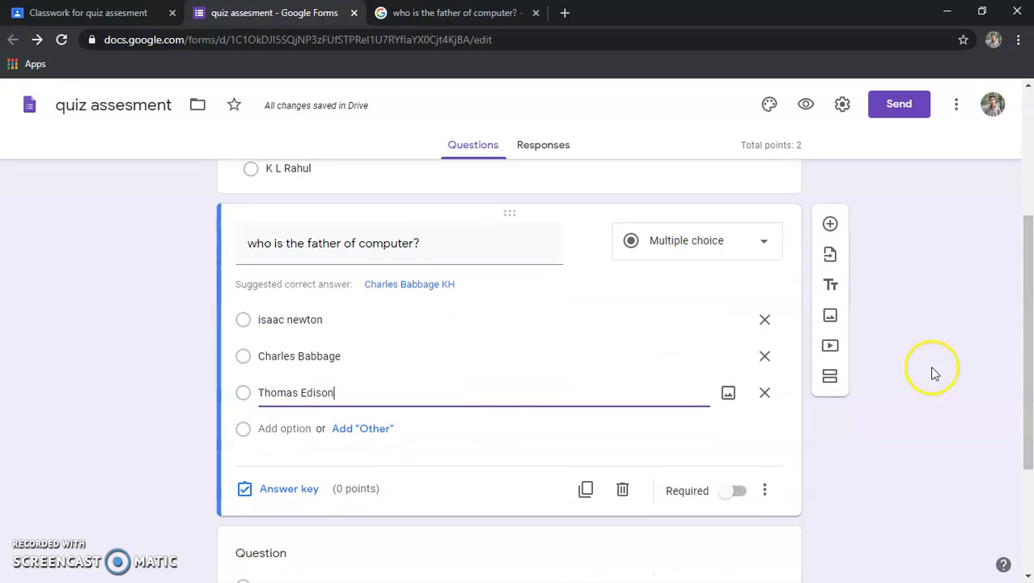
{"action": "left_click", "coordinate": [375, 429]}
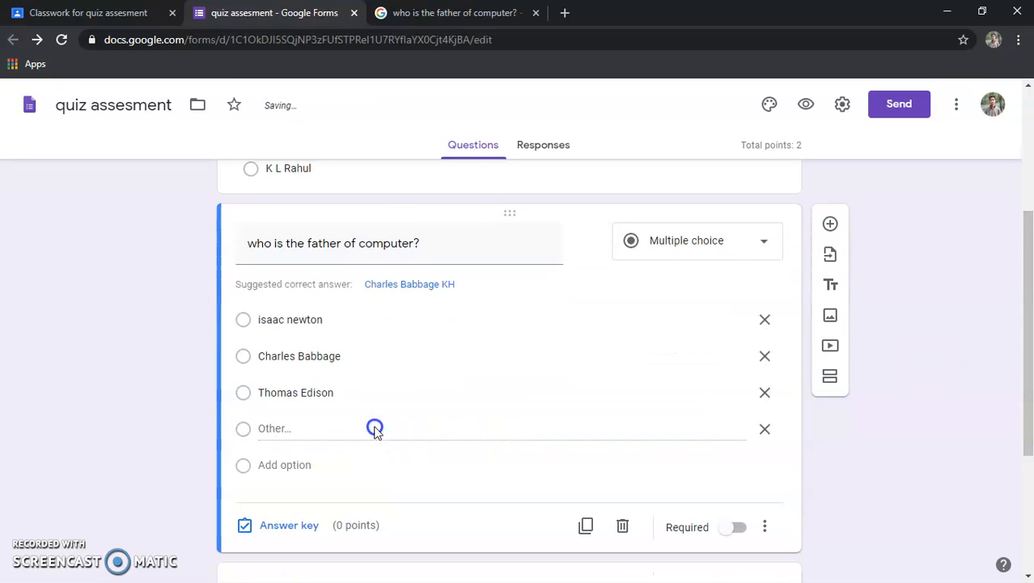
Step: In the computer question's answer key, mark Charles Babbage as the correct answer and set the score to 2 points
{"action": "scroll", "coordinate": [1030, 377], "scroll_direction": "down", "scroll_amount": 1}
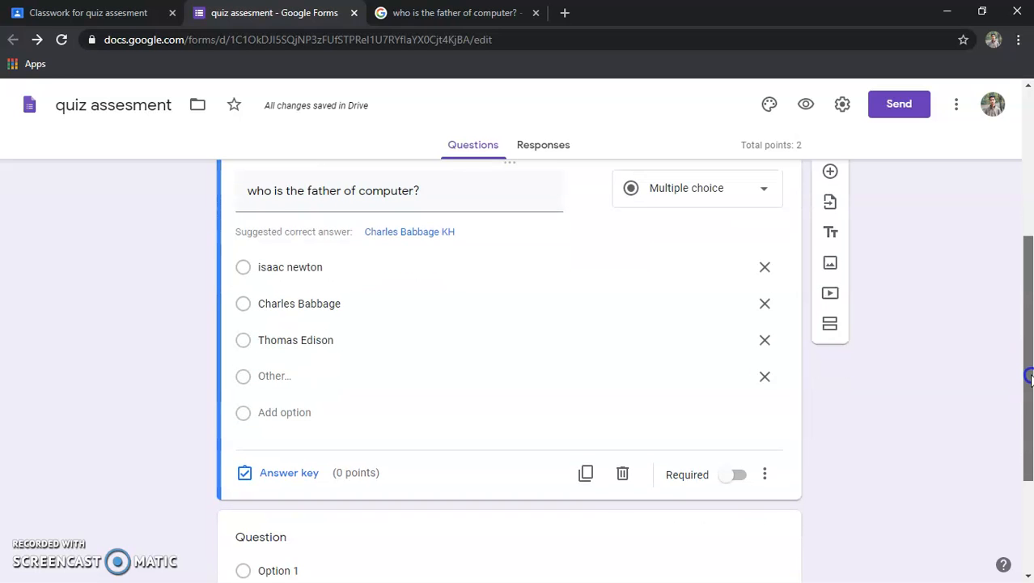
{"action": "left_click_drag", "start_coordinate": [1029, 377], "coordinate": [1029, 416]}
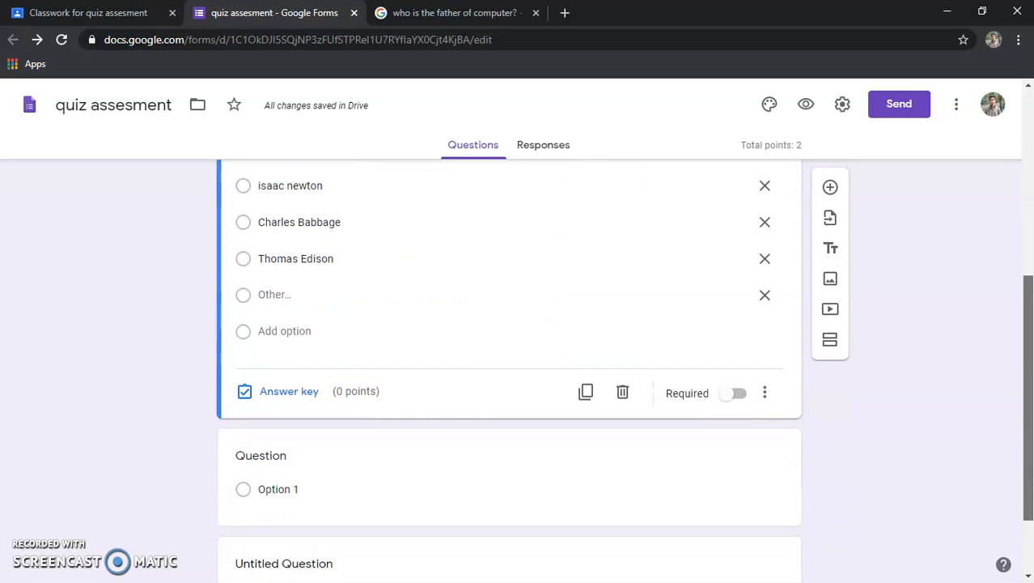
{"action": "left_click", "coordinate": [243, 391]}
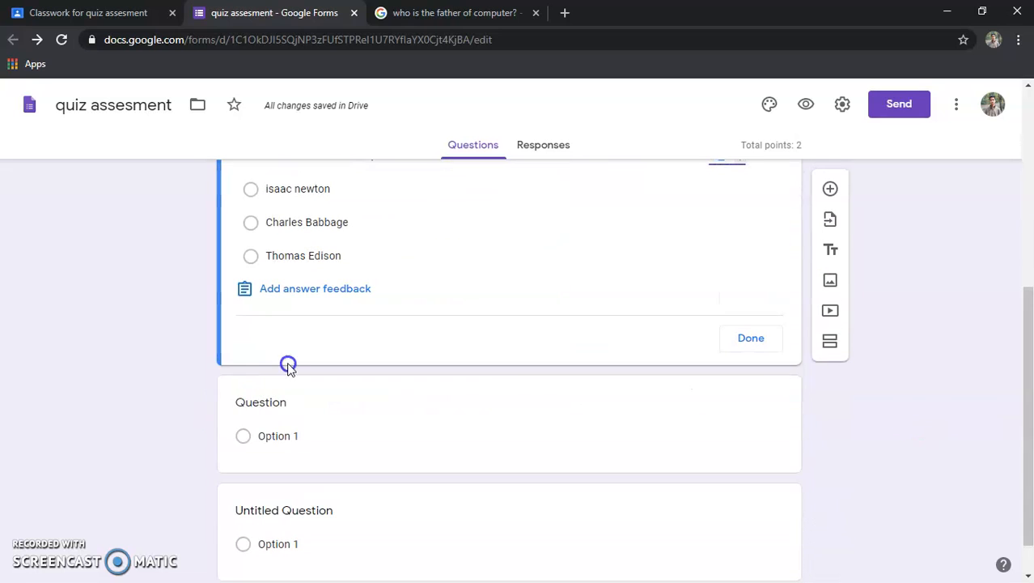
{"action": "left_click_drag", "start_coordinate": [1028, 364], "coordinate": [1027, 289]}
{"action": "left_click", "coordinate": [726, 297]}
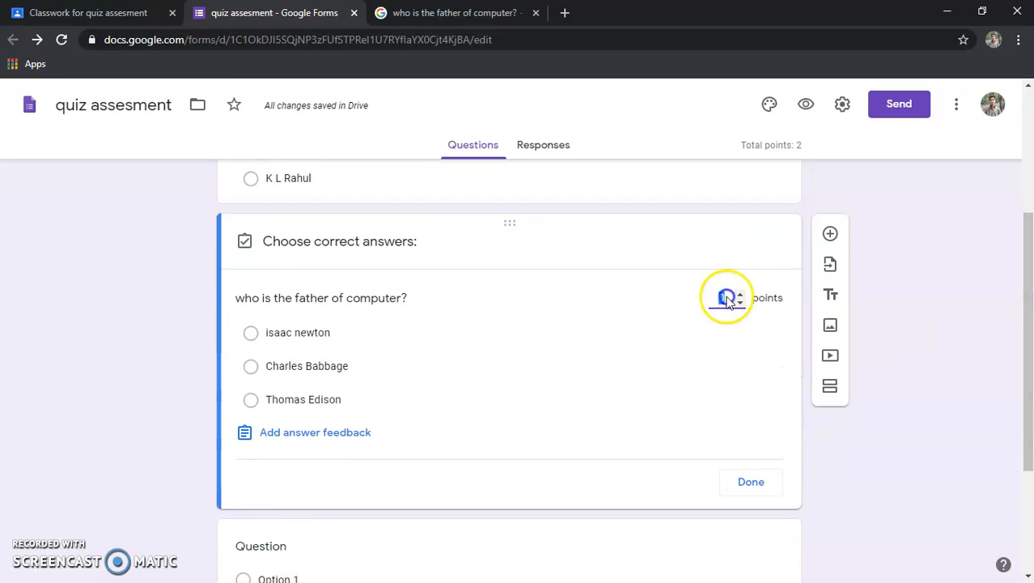
{"action": "left_click", "coordinate": [479, 256]}
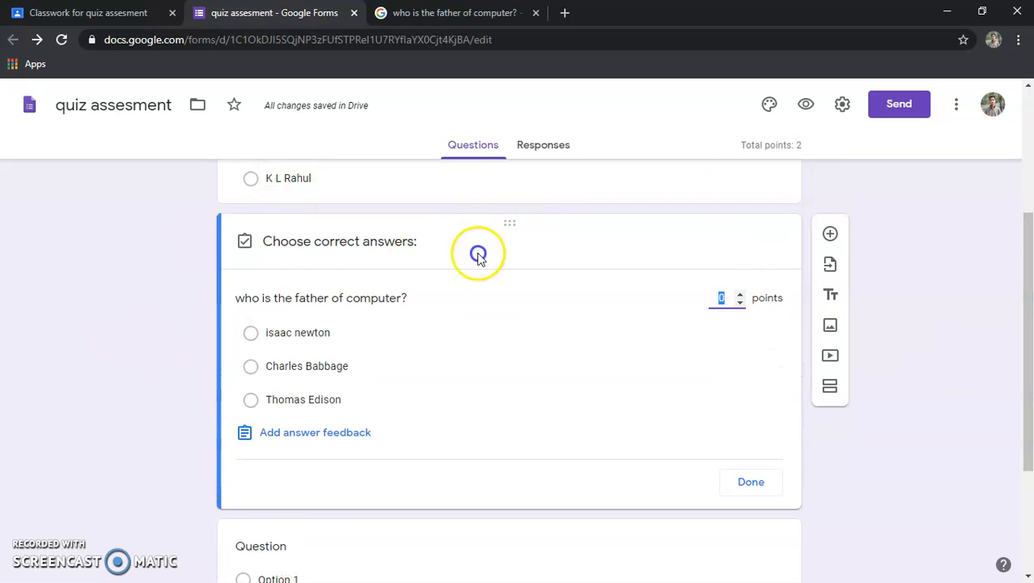
{"action": "left_click", "coordinate": [256, 368]}
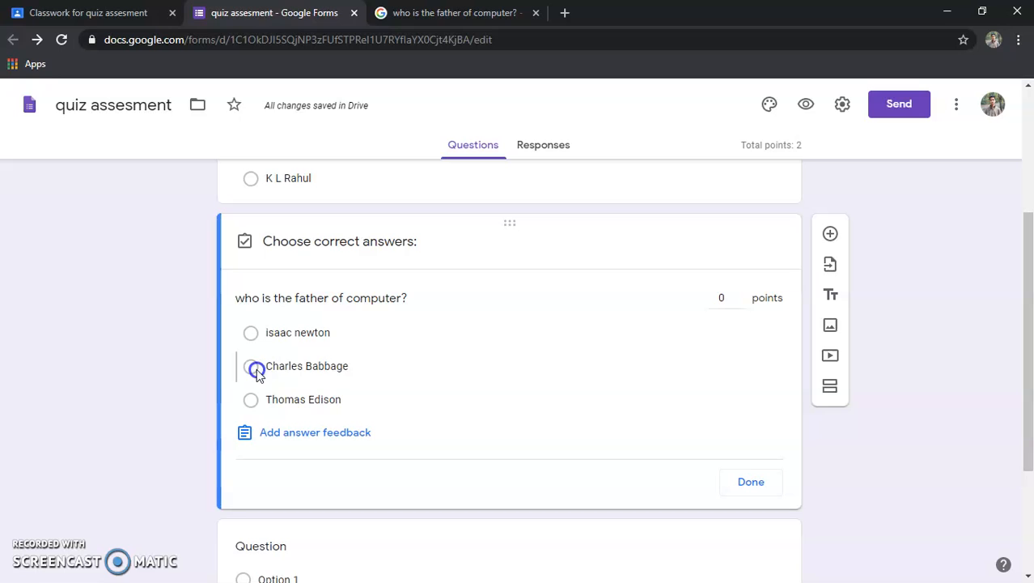
{"action": "left_click", "coordinate": [741, 294]}
{"action": "left_click", "coordinate": [741, 294]}
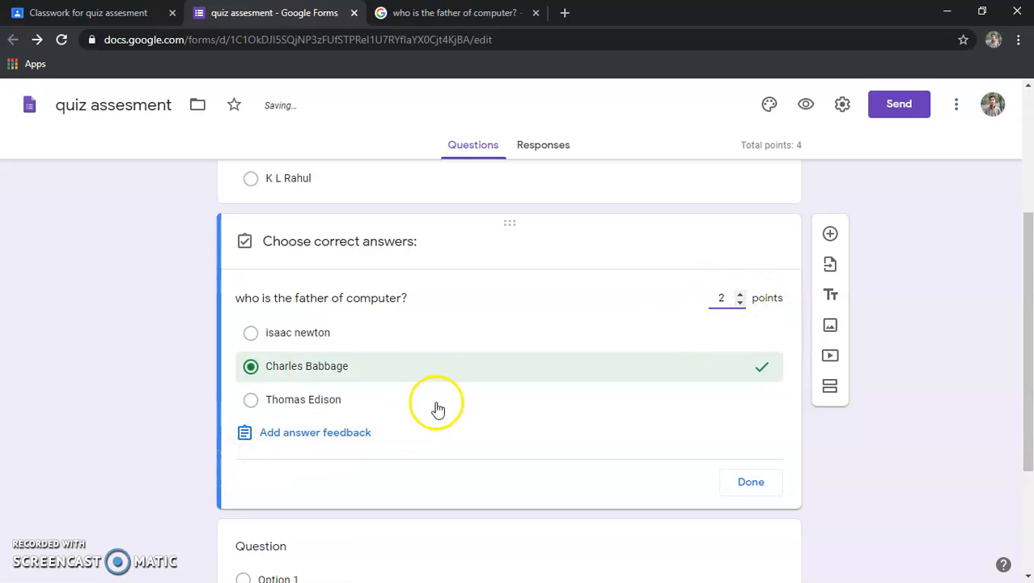
Step: Enter "to see the correct answer see refered link" as the computer question's feedback for incorrect answers
{"action": "left_click", "coordinate": [329, 437]}
{"action": "left_click", "coordinate": [368, 236]}
{"action": "type", "text": "for se"}
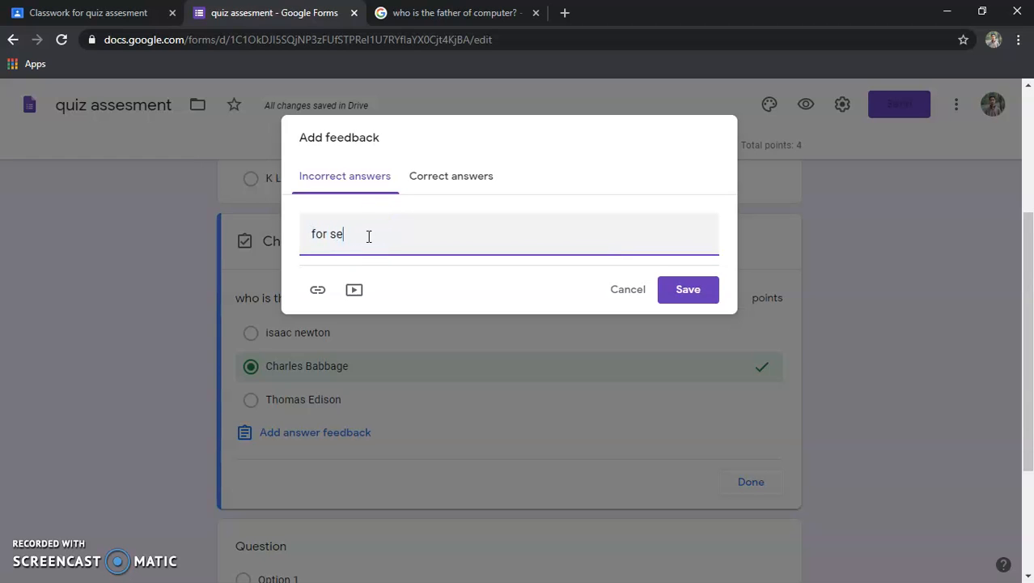
{"action": "key", "text": "BackSpace"}
{"action": "key", "text": "BackSpace"}
{"action": "key", "text": "BackSpace"}
{"action": "key", "text": "BackSpace"}
{"action": "key", "text": "BackSpace"}
{"action": "key", "text": "BackSpace"}
{"action": "type", "text": "to see the correct answer see refered link"}
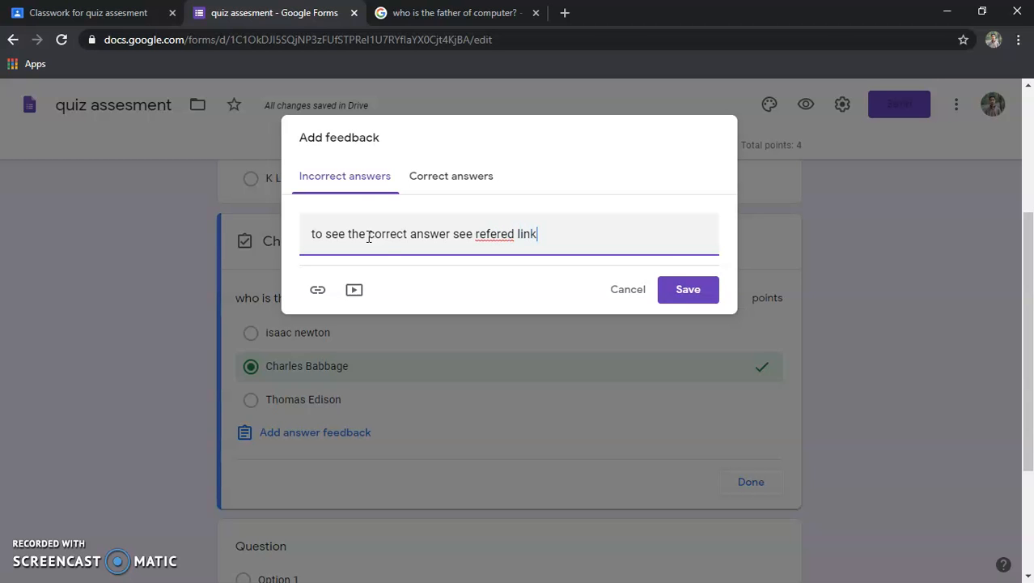
Step: Copy the query "who is the father of computer?" from the Google search, paste it as the incorrect-answer feedback's link target, and save the feedback
{"action": "left_click", "coordinate": [429, 13]}
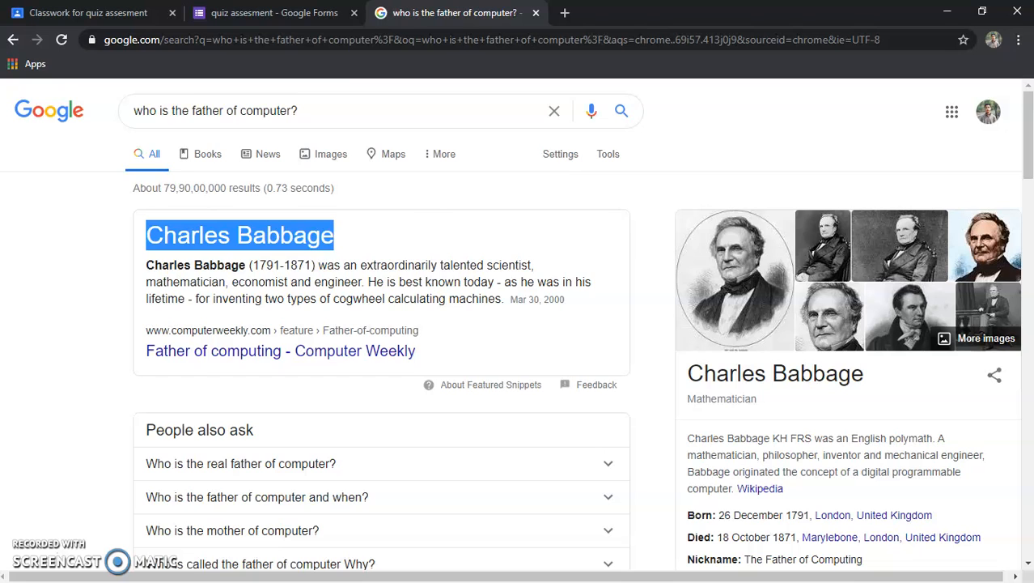
{"action": "left_click", "coordinate": [306, 111]}
{"action": "key", "text": "ctrl+a"}
{"action": "key", "text": "ctrl+c"}
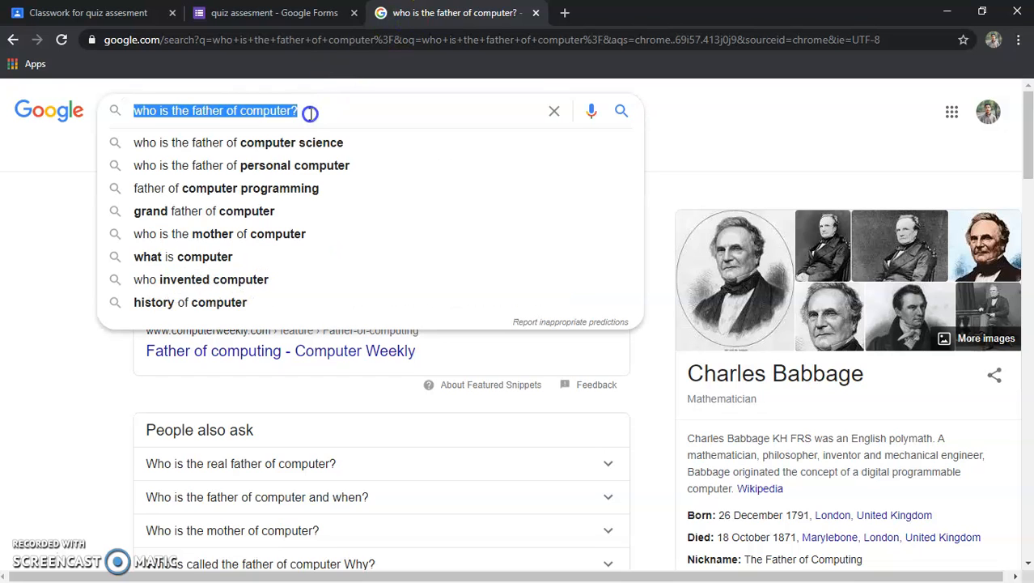
{"action": "left_click", "coordinate": [243, 13]}
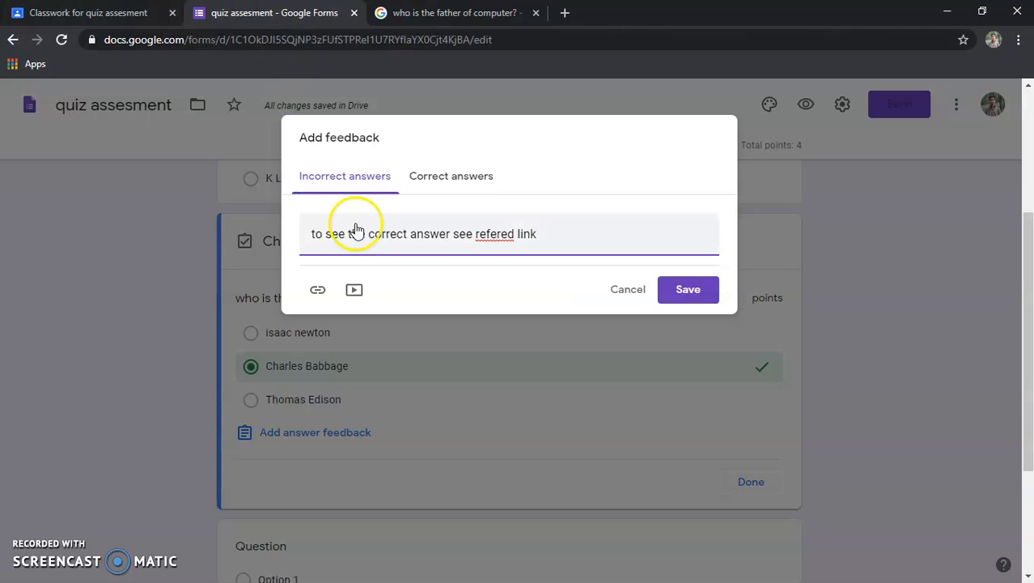
{"action": "left_click", "coordinate": [318, 291]}
{"action": "key", "text": "ctrl+v"}
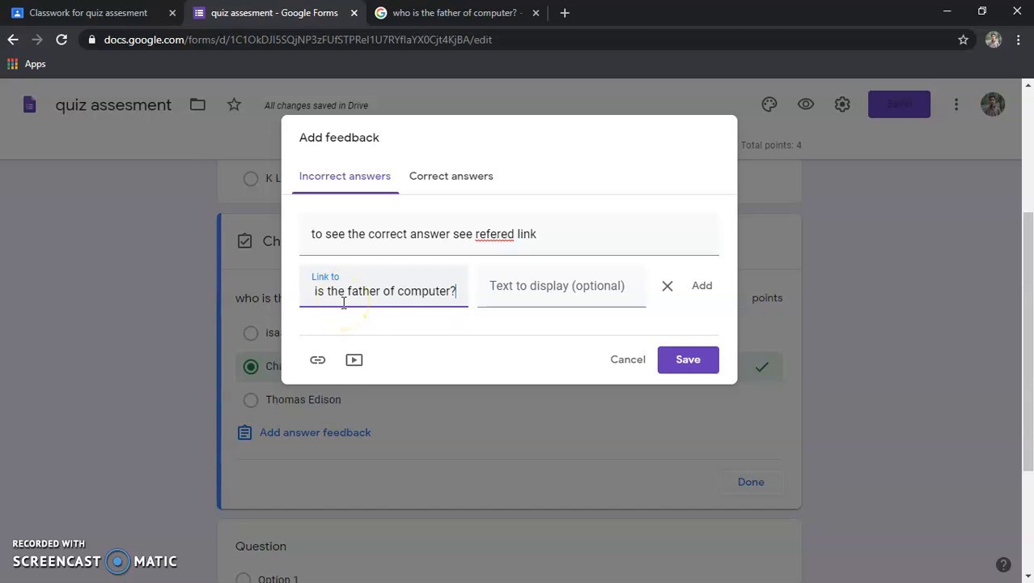
{"action": "left_click", "coordinate": [683, 359]}
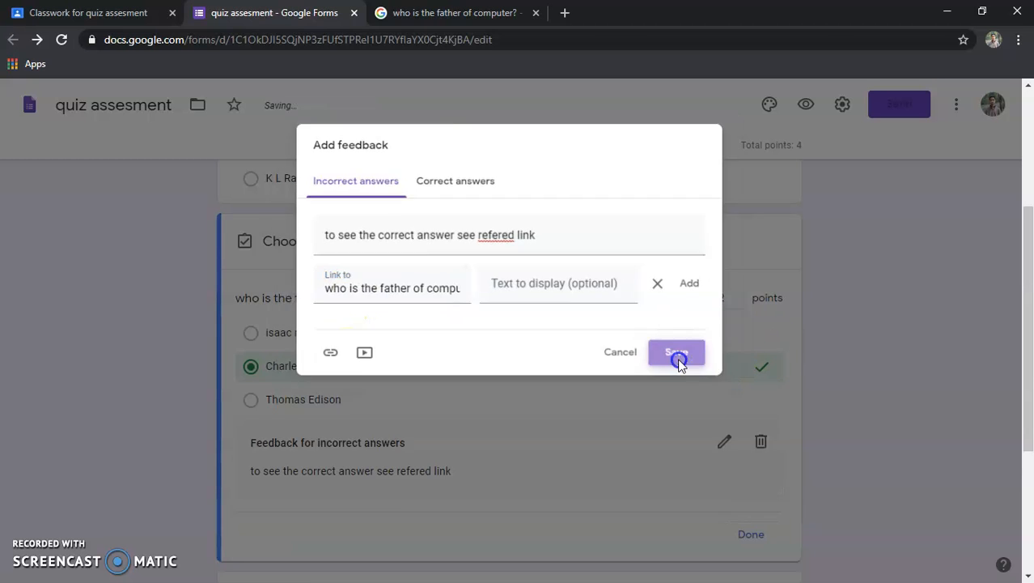
Step: Add a new multiple-choice question directly below the computer question
{"action": "left_click_drag", "start_coordinate": [1028, 312], "coordinate": [1018, 273]}
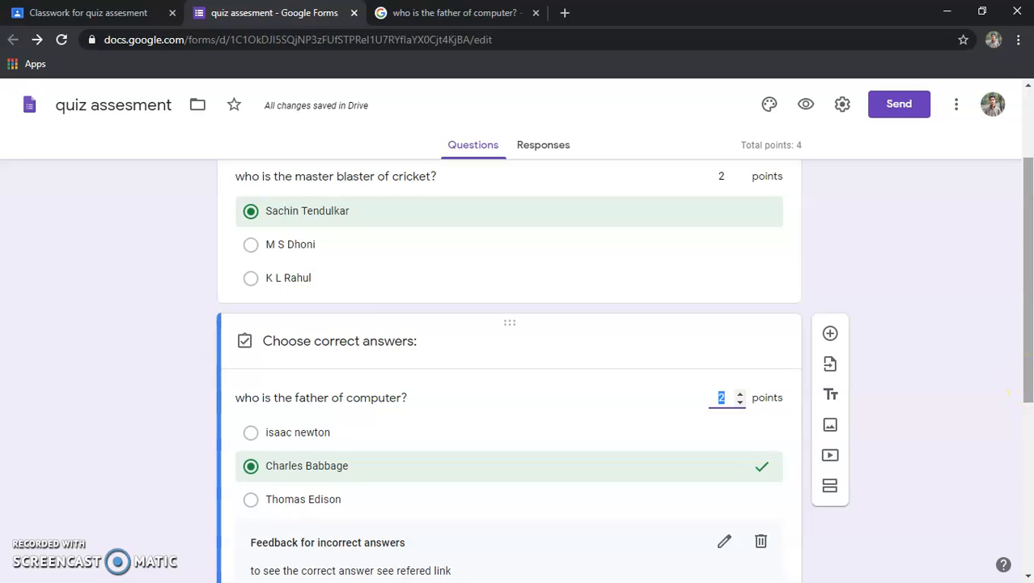
{"action": "left_click_drag", "start_coordinate": [1027, 354], "coordinate": [1027, 373]}
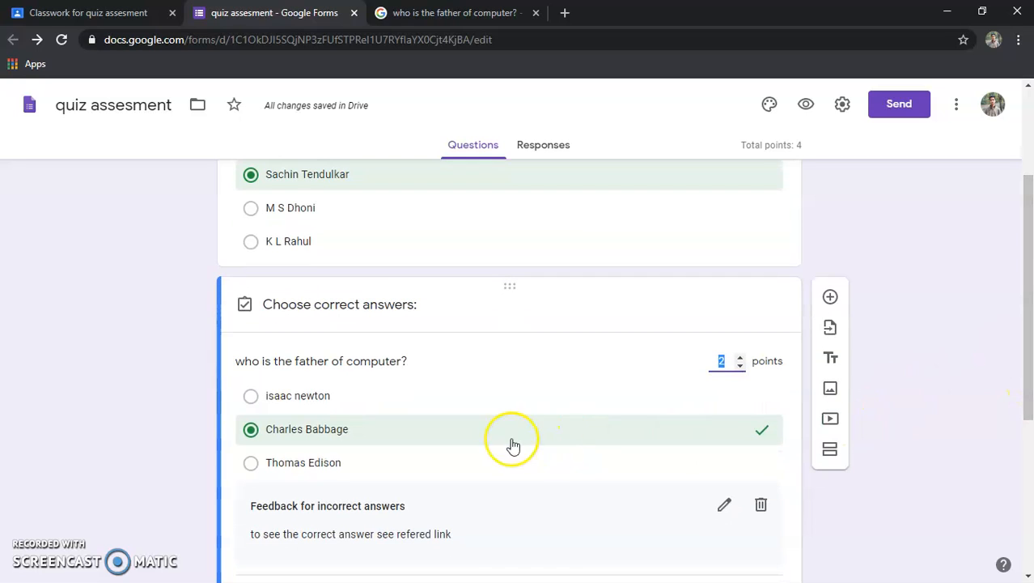
{"action": "left_click_drag", "start_coordinate": [1030, 288], "coordinate": [1033, 336]}
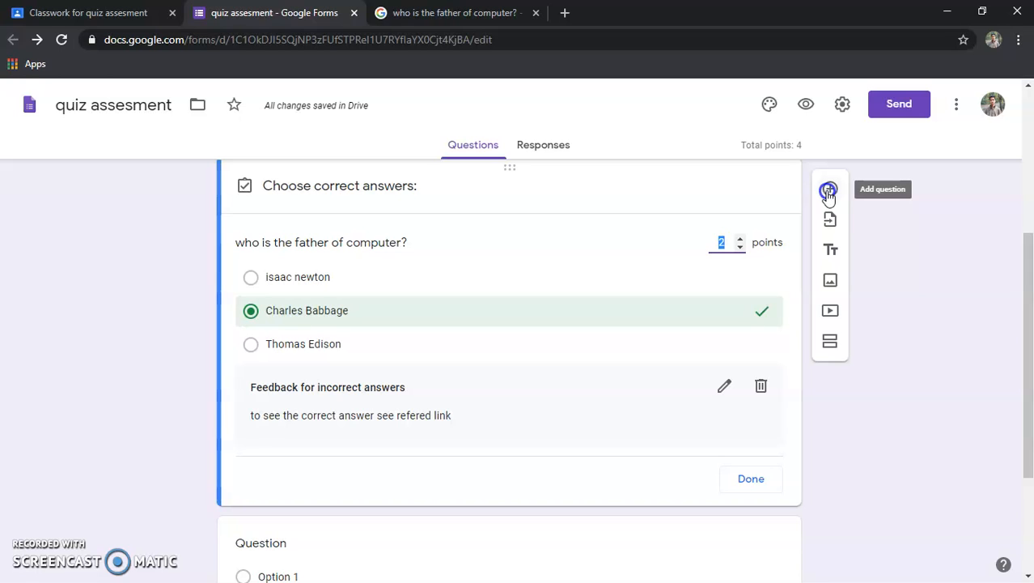
{"action": "left_click", "coordinate": [828, 192]}
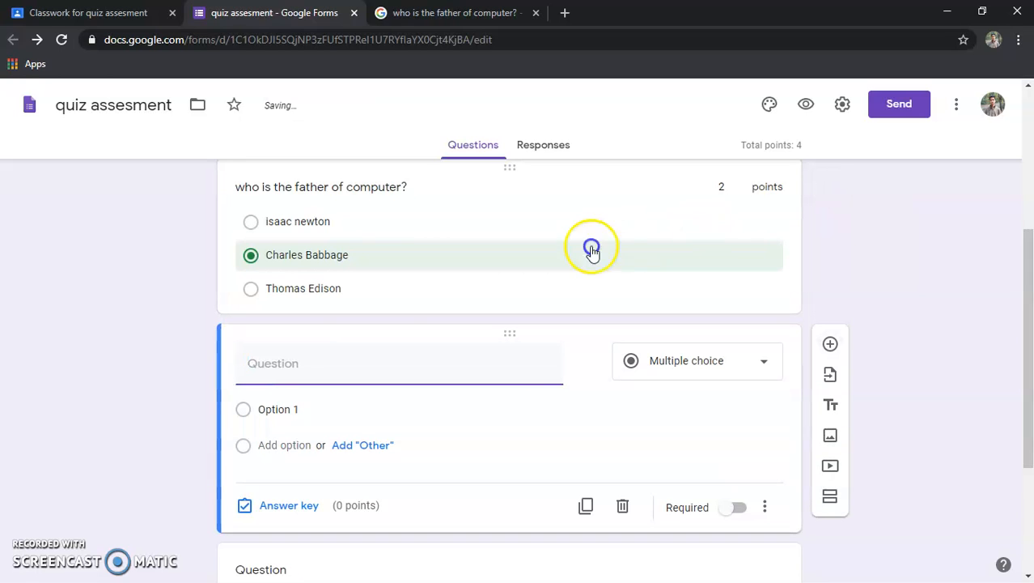
Step: Switch to the Google search page and search for "where tezpur university is situated"
{"action": "left_click", "coordinate": [450, 13]}
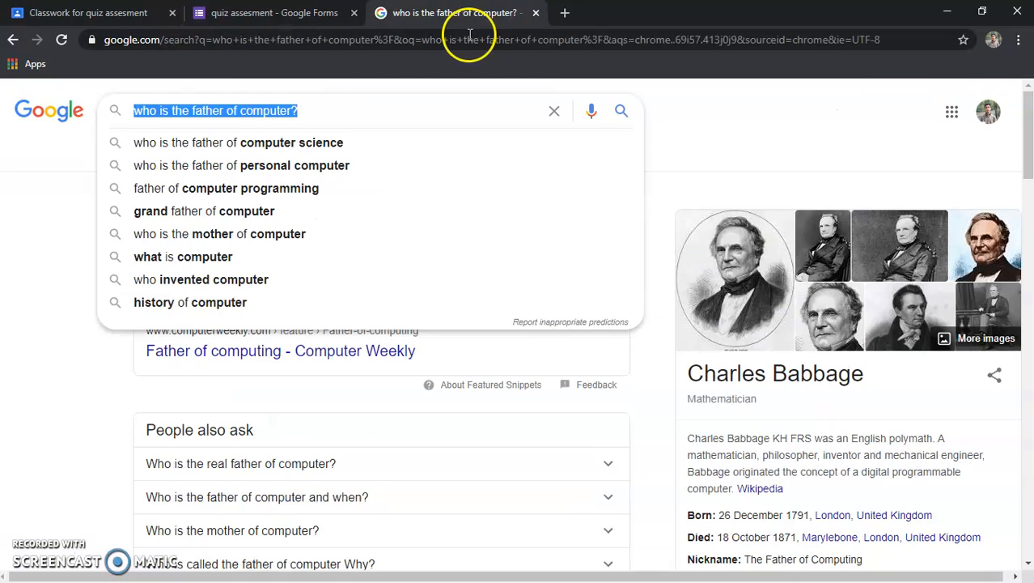
{"action": "left_click", "coordinate": [465, 40]}
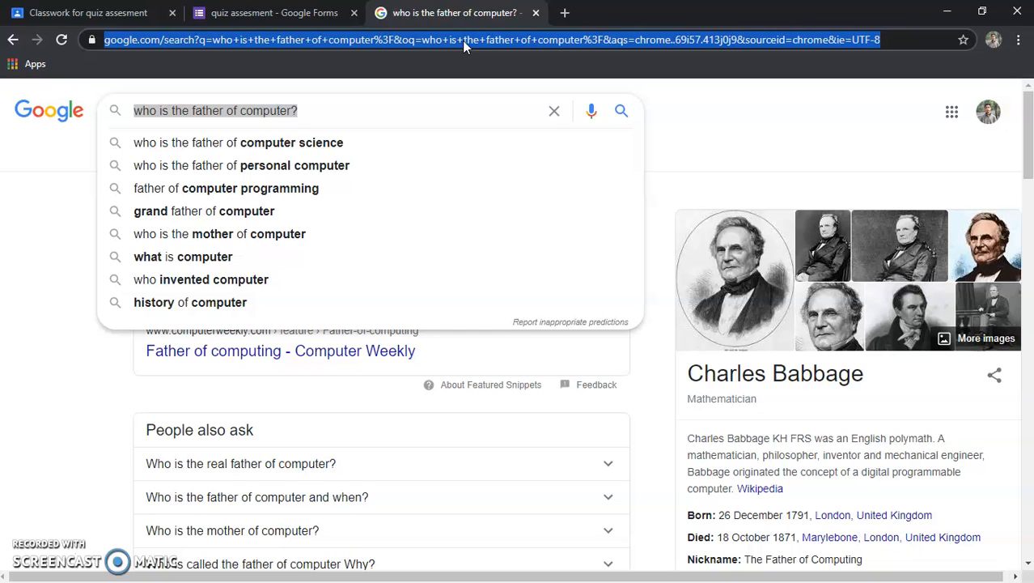
{"action": "type", "text": "where "}
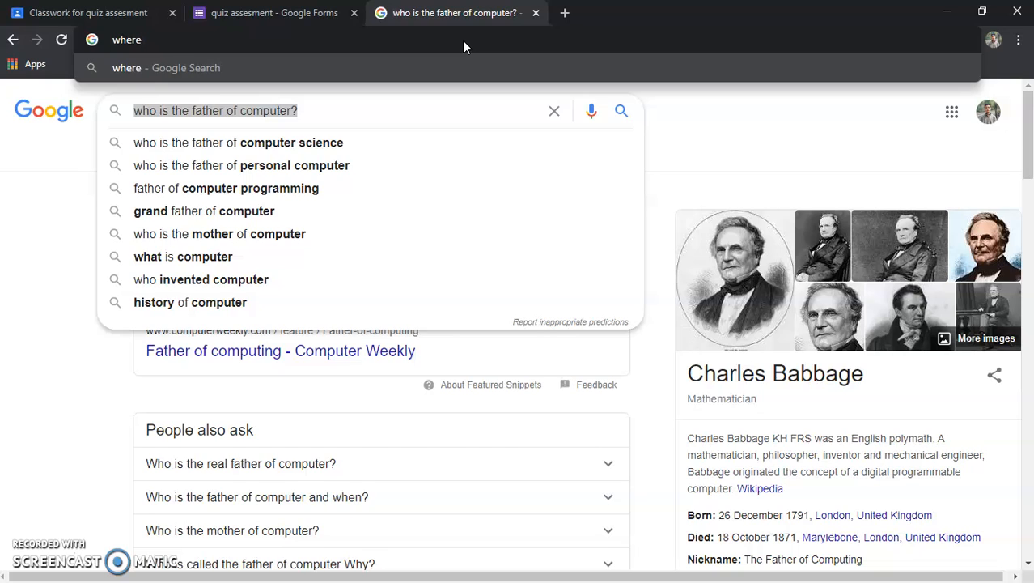
{"action": "type", "text": "tezpur "}
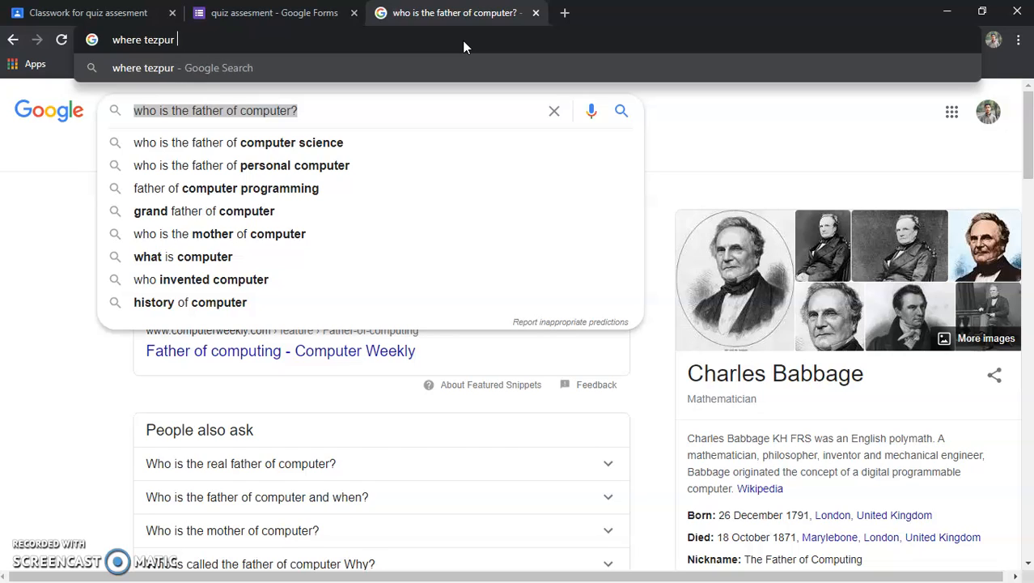
{"action": "type", "text": "universir"}
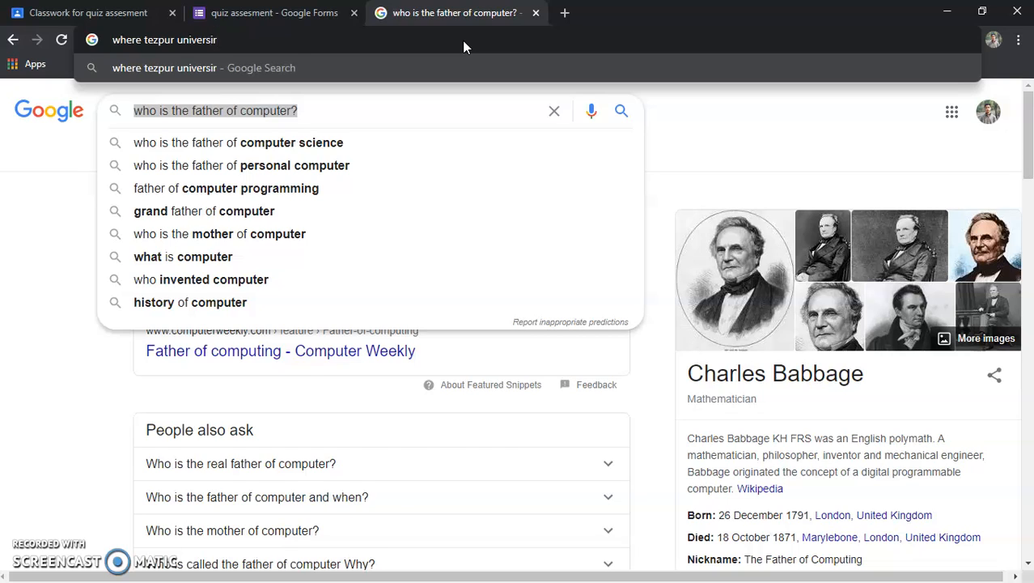
{"action": "key", "text": "BackSpace"}
{"action": "type", "text": "ty is s"}
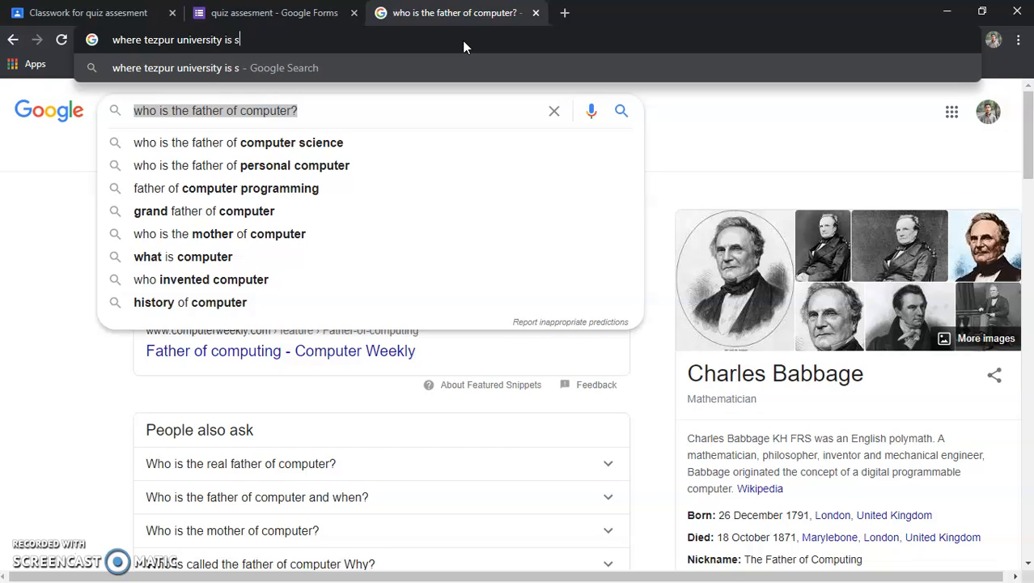
{"action": "type", "text": "ituatee"}
{"action": "key", "text": "BackSpace"}
{"action": "type", "text": "d"}
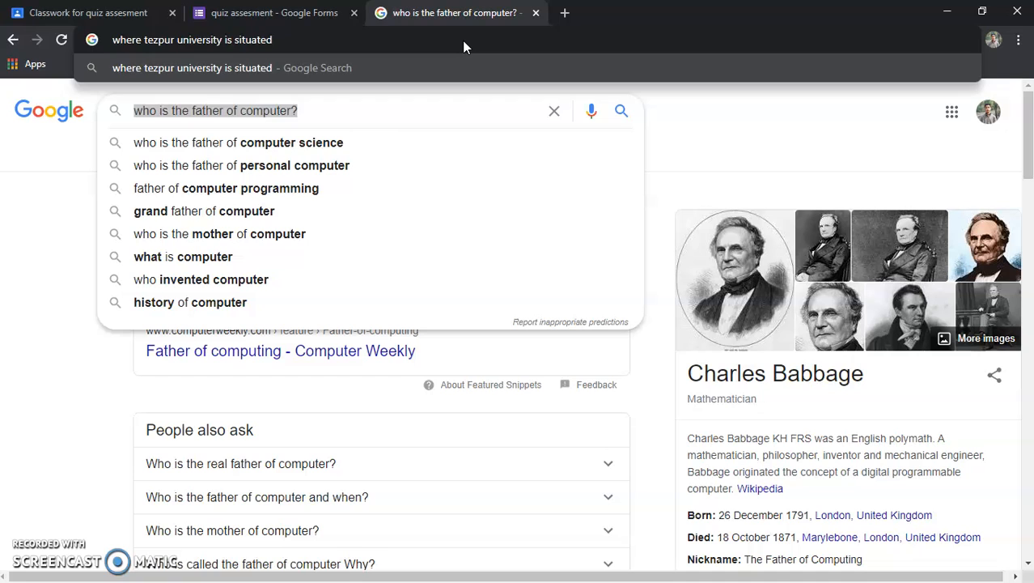
{"action": "key", "text": "Return"}
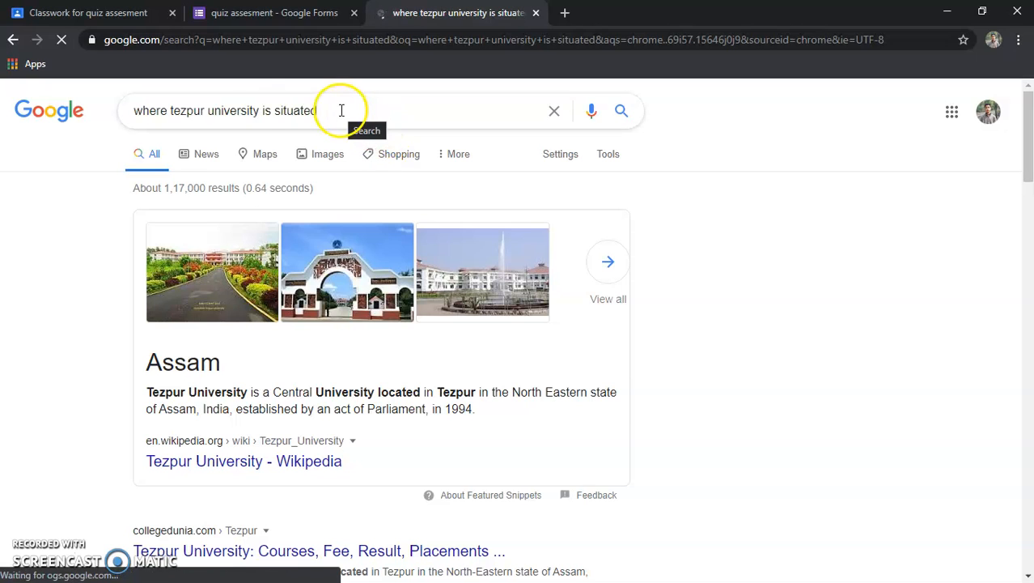
Step: Reword the Google query to "where is the tezpur university is situated", copy it, and enter it in the form as the new question's title, ending with "?"
{"action": "left_click", "coordinate": [166, 110]}
{"action": "type", "text": "is"}
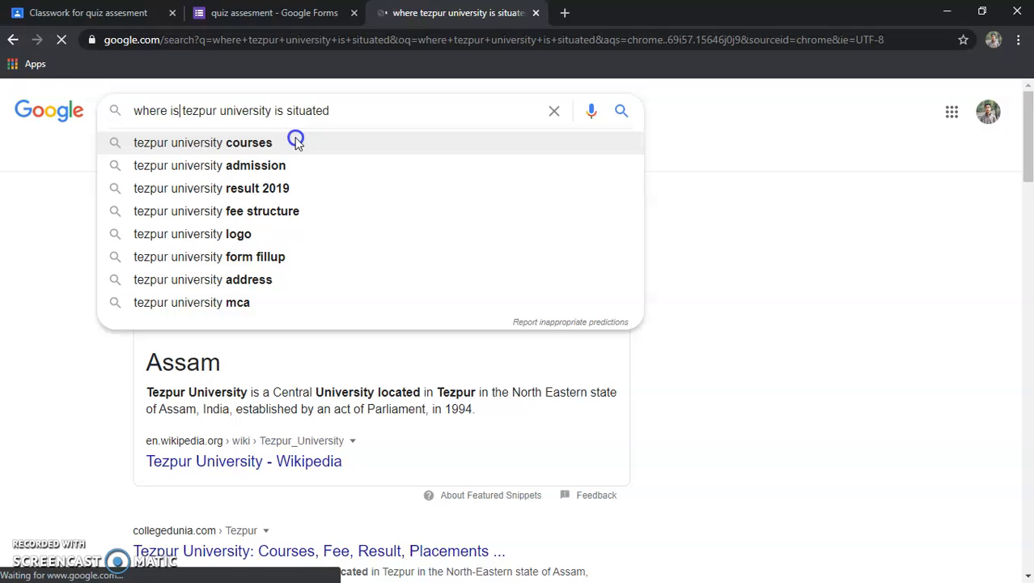
{"action": "type", "text": " ther"}
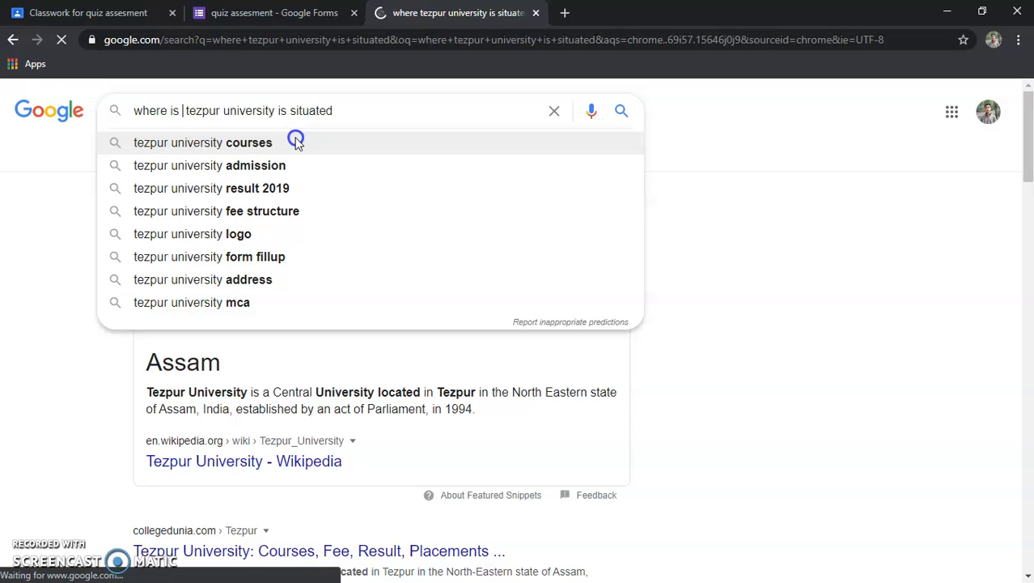
{"action": "left_click", "coordinate": [203, 108]}
{"action": "key", "text": "BackSpace"}
{"action": "left_click_drag", "start_coordinate": [353, 110], "coordinate": [127, 105]}
{"action": "key", "text": "ctrl+c"}
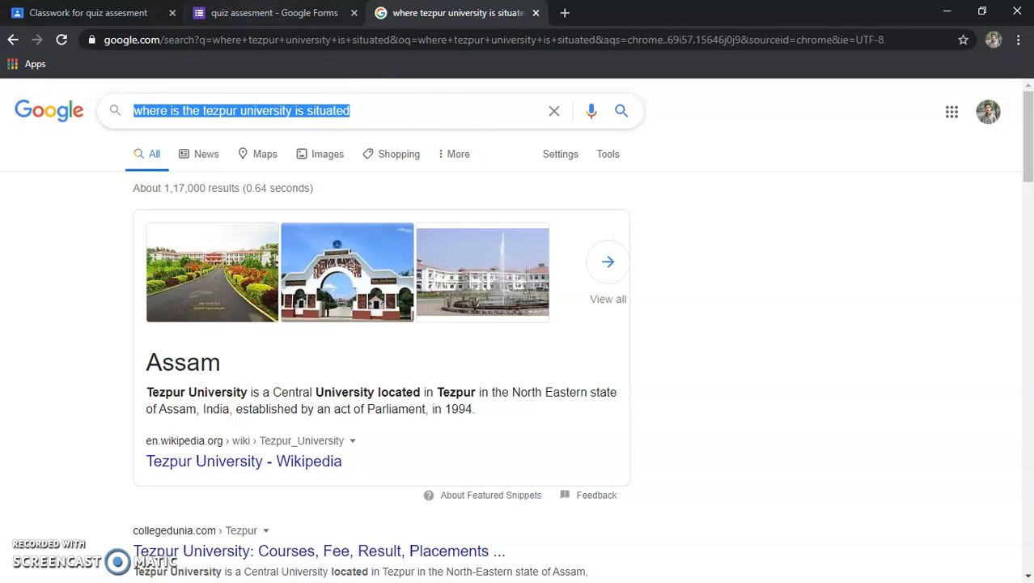
{"action": "left_click", "coordinate": [251, 12]}
{"action": "key", "text": "ctrl+v"}
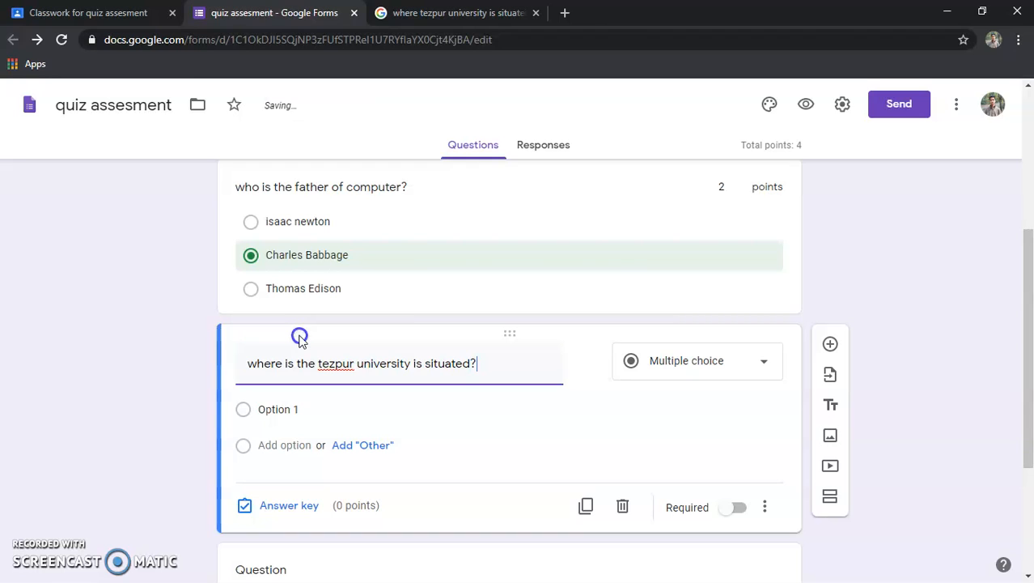
Step: Give the Tezpur University question the answer options "Assam", "Mizuram" and "Nagaland", plus an "Other" option
{"action": "left_click", "coordinate": [277, 409]}
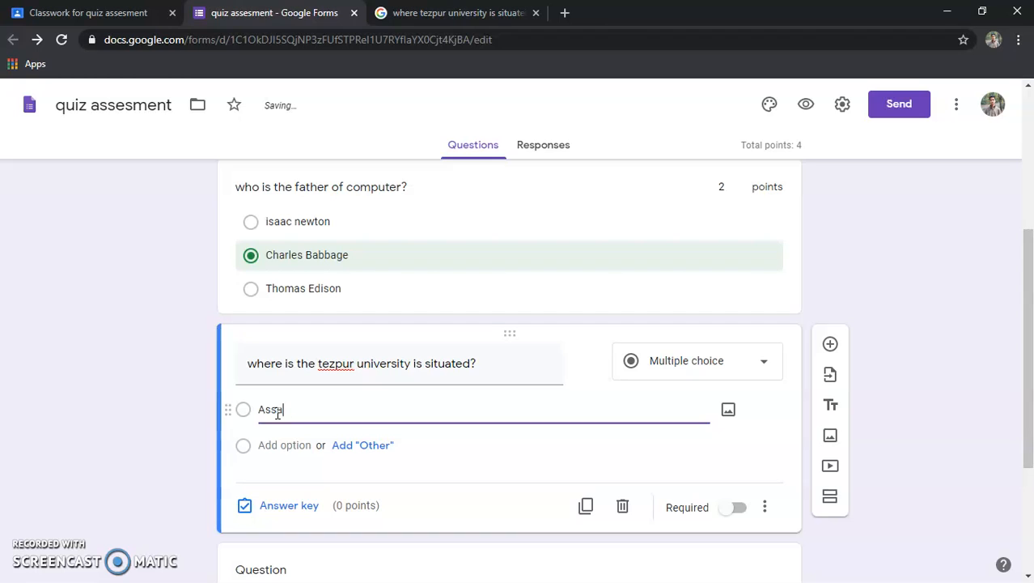
{"action": "left_click", "coordinate": [278, 445]}
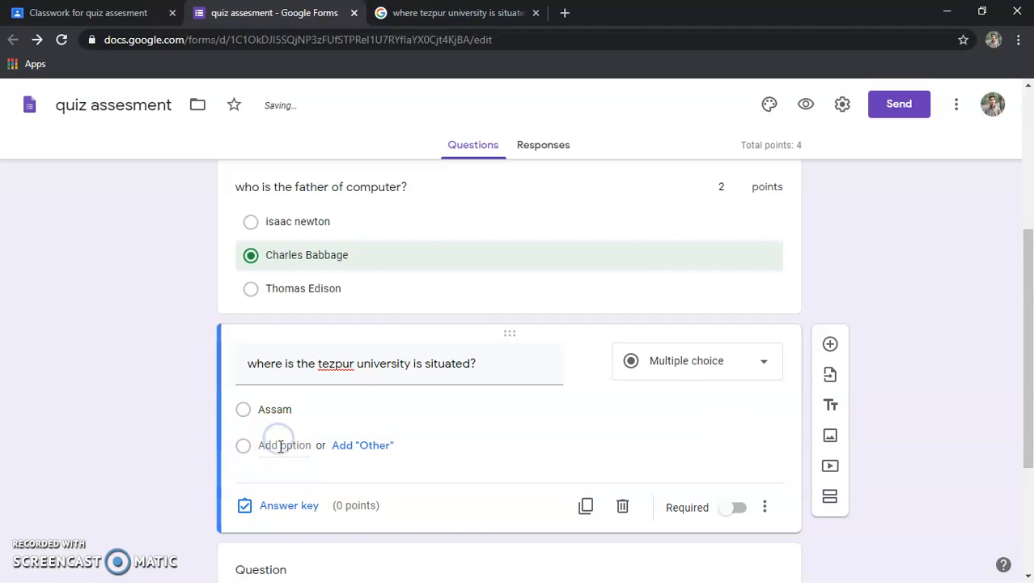
{"action": "type", "text": "Mizuram"}
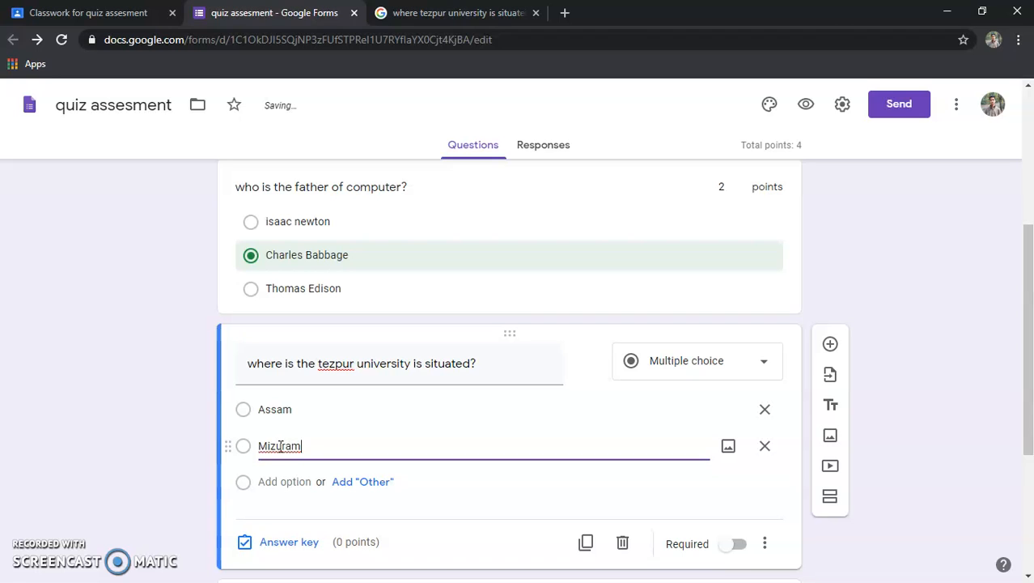
{"action": "left_click", "coordinate": [285, 481]}
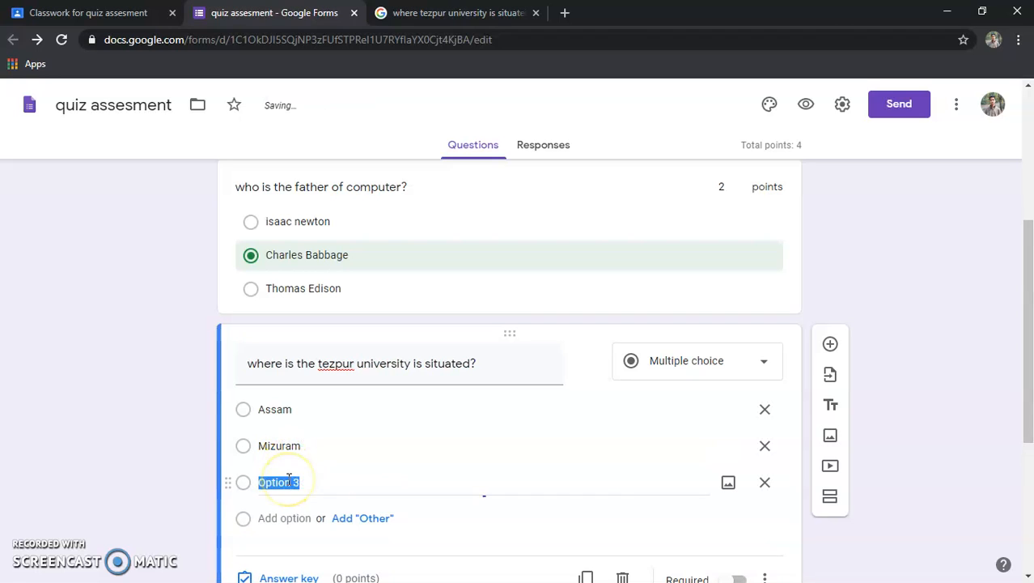
{"action": "type", "text": "Nagaland"}
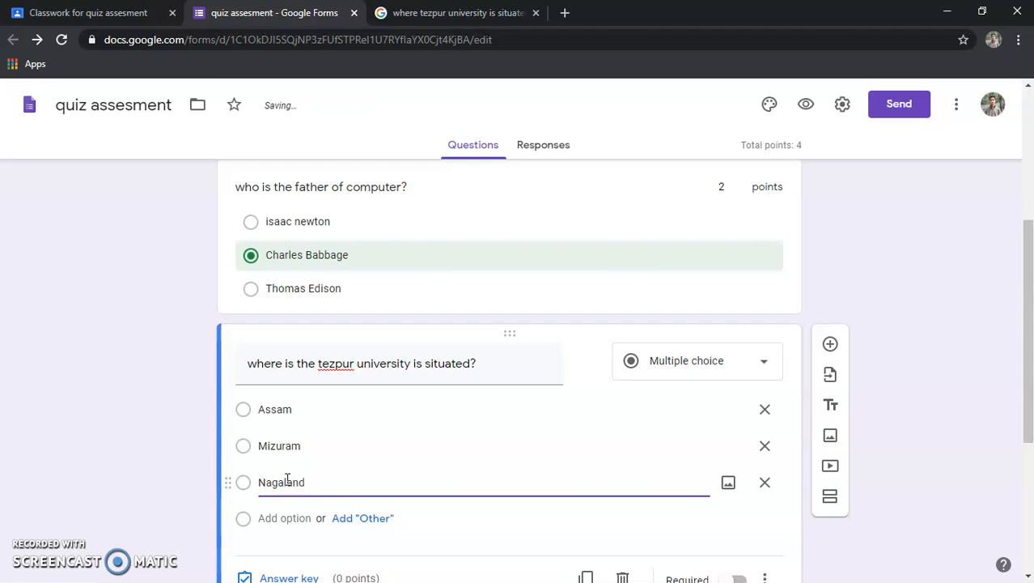
{"action": "left_click", "coordinate": [357, 522]}
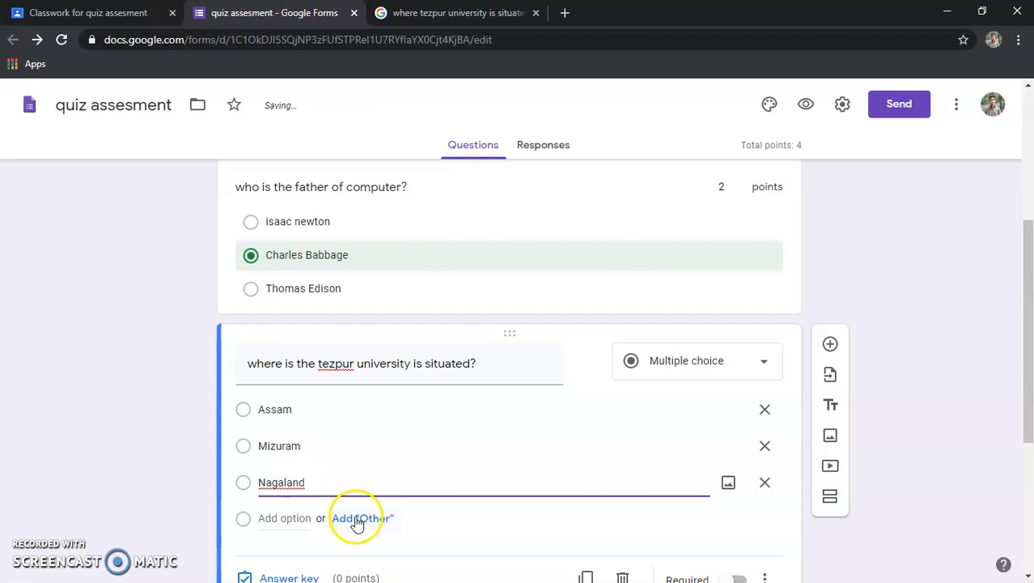
{"action": "left_click", "coordinate": [358, 524]}
Step: In the Tezpur University question's answer key, mark Assam as the correct answer and set the score to 2 points
{"action": "left_click_drag", "start_coordinate": [1028, 362], "coordinate": [1028, 411]}
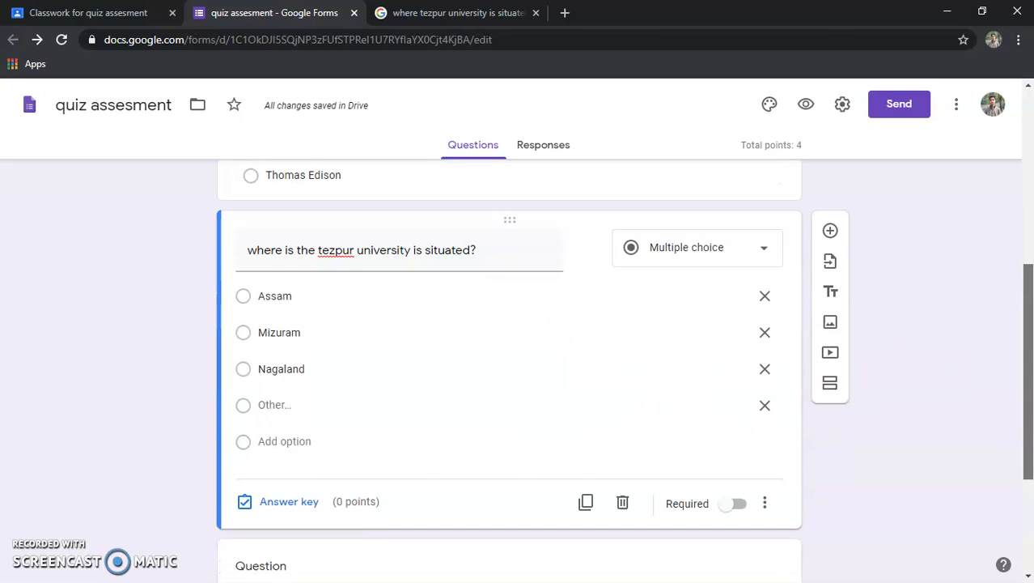
{"action": "left_click", "coordinate": [263, 502]}
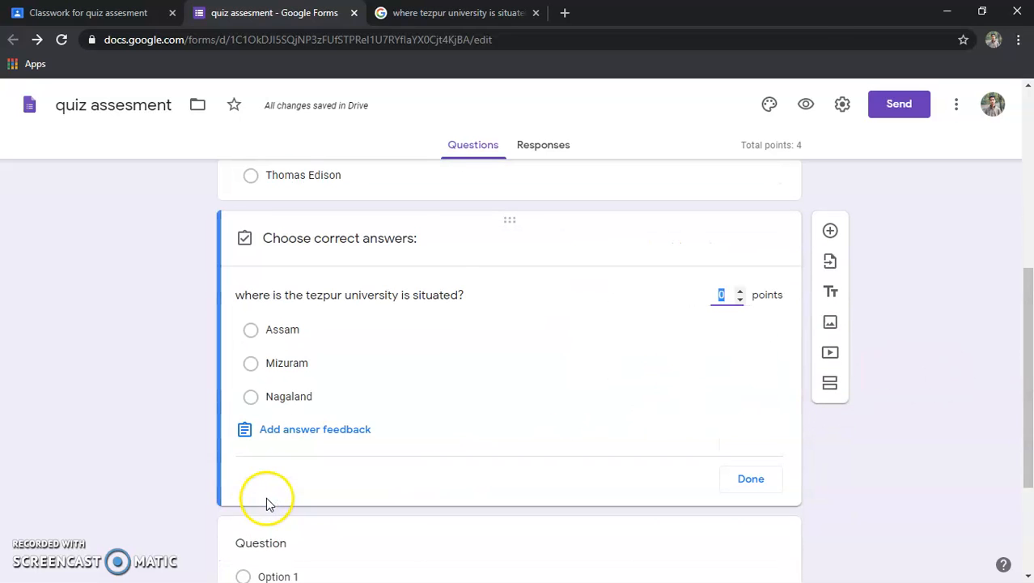
{"action": "left_click", "coordinate": [251, 330]}
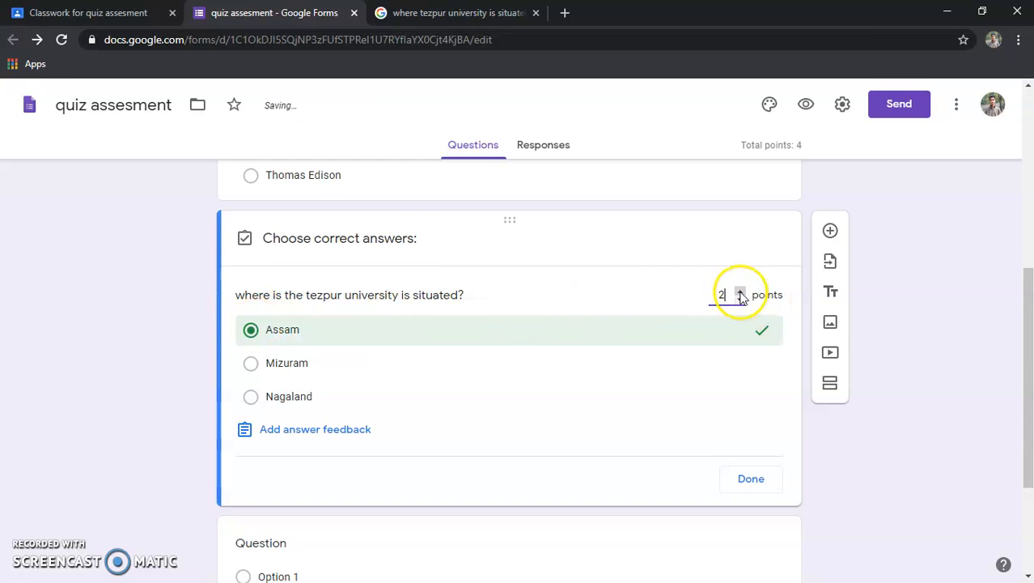
Step: For the Tezpur University question, write the incorrect-answer feedback "for correct answer see refered link", reselecting the Google query text for its link
{"action": "left_click", "coordinate": [348, 429]}
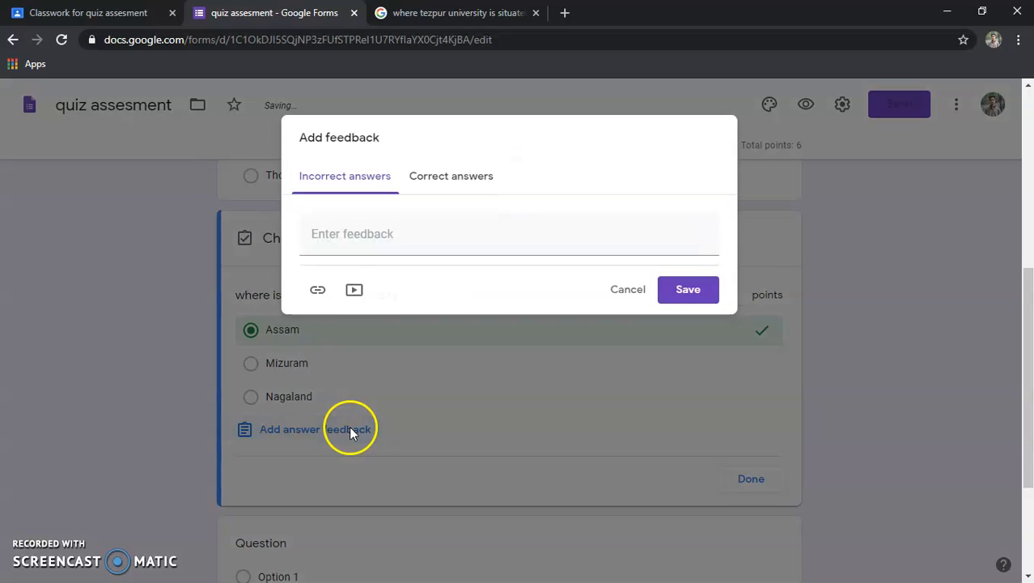
{"action": "left_click", "coordinate": [450, 13]}
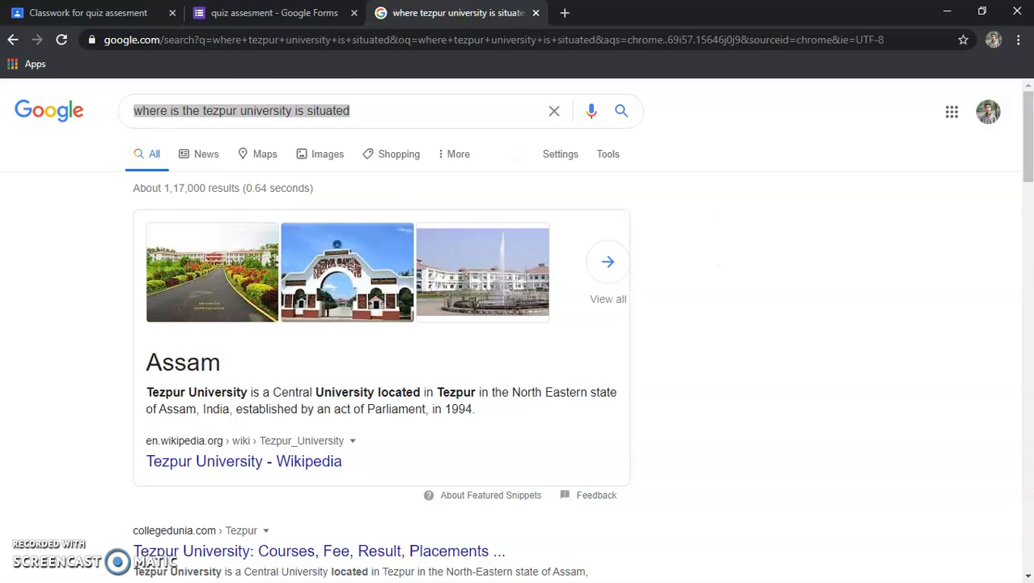
{"action": "left_click", "coordinate": [366, 112]}
{"action": "key", "text": "ctrl+a"}
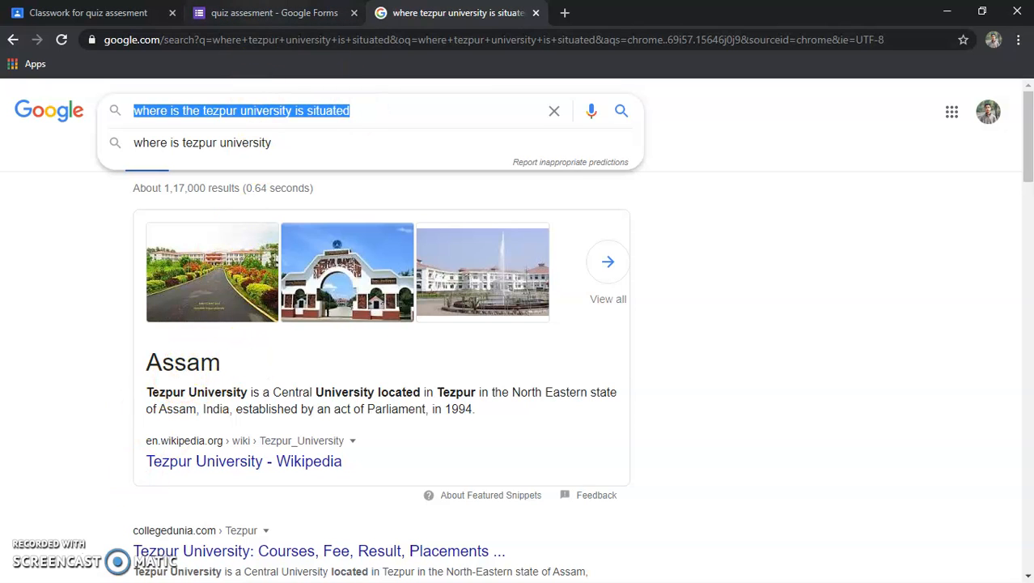
{"action": "left_click", "coordinate": [267, 13]}
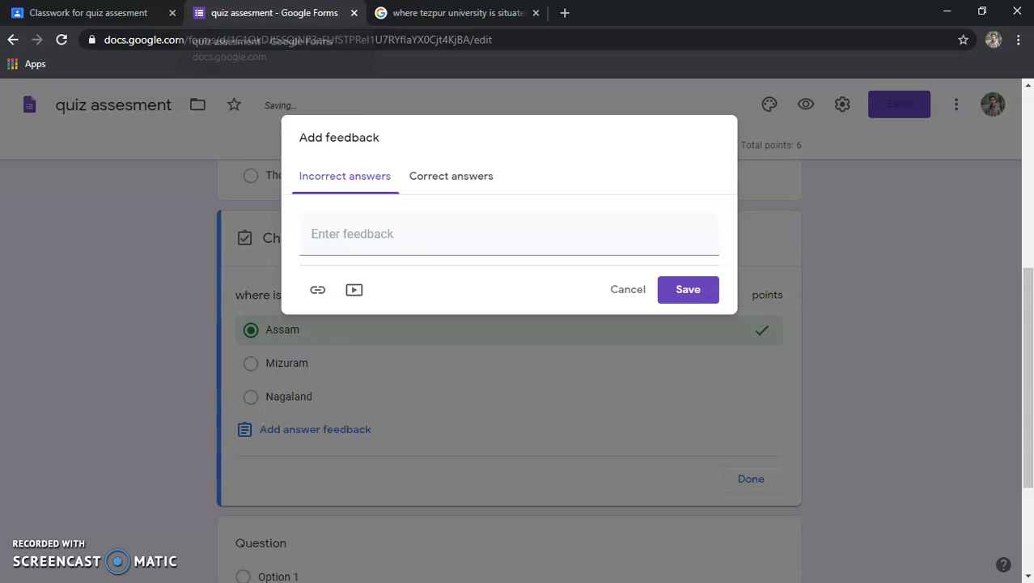
{"action": "left_click", "coordinate": [341, 240]}
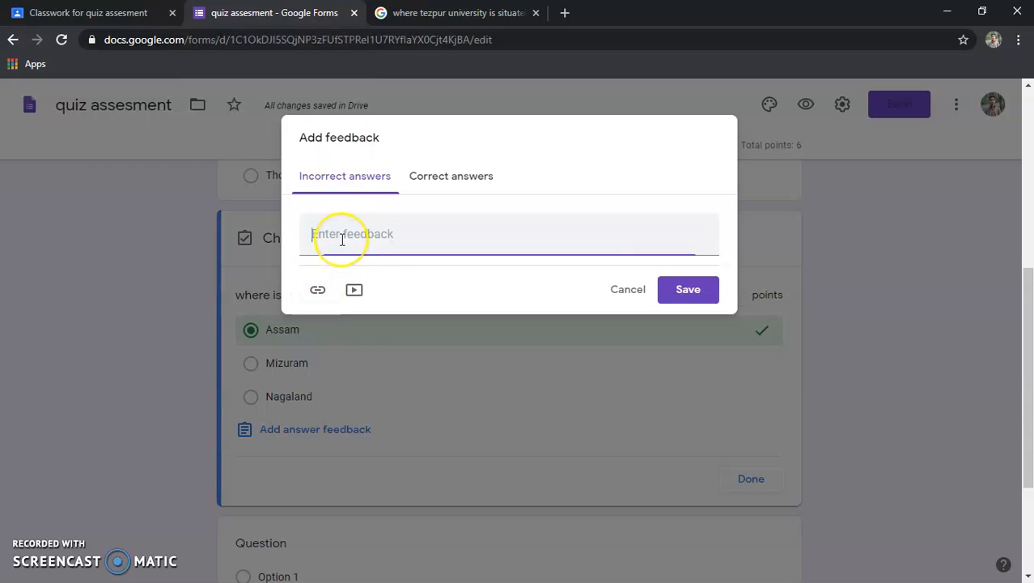
{"action": "type", "text": "for correct answer see refered link"}
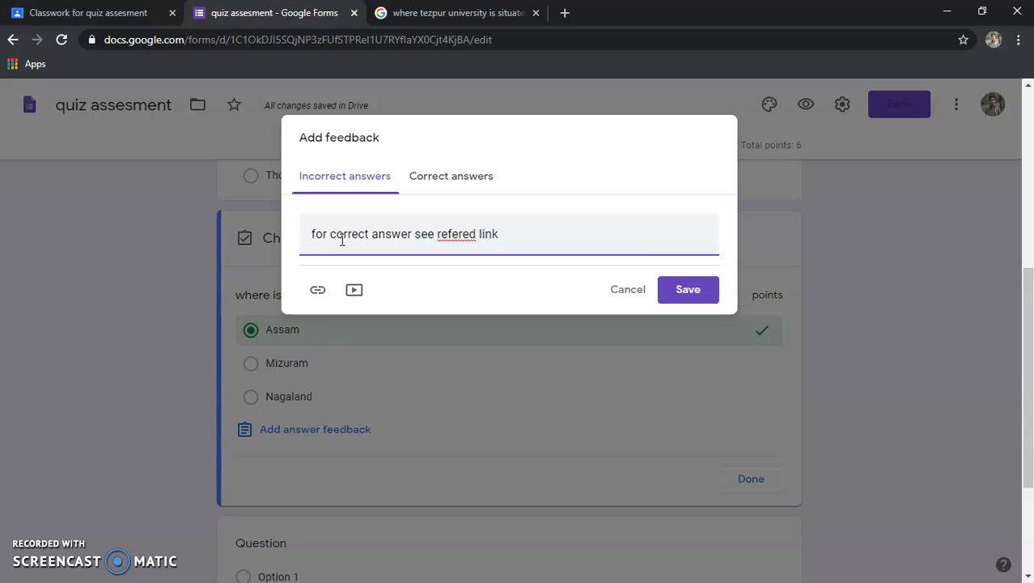
Step: Paste the copied Google query as the feedback's link target, then save the feedback and finish the answer key
{"action": "left_click", "coordinate": [318, 289]}
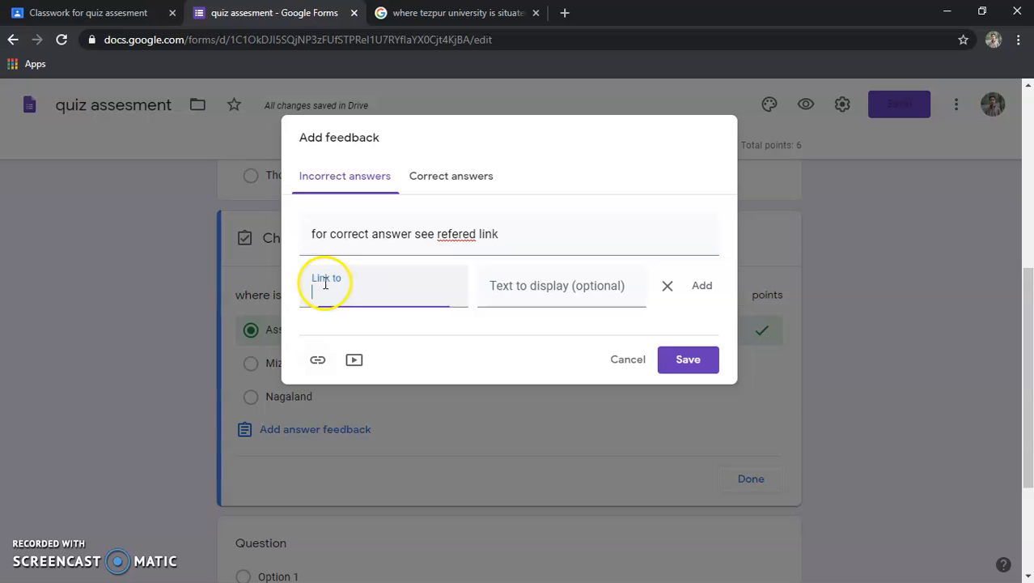
{"action": "key", "text": "ctrl+v"}
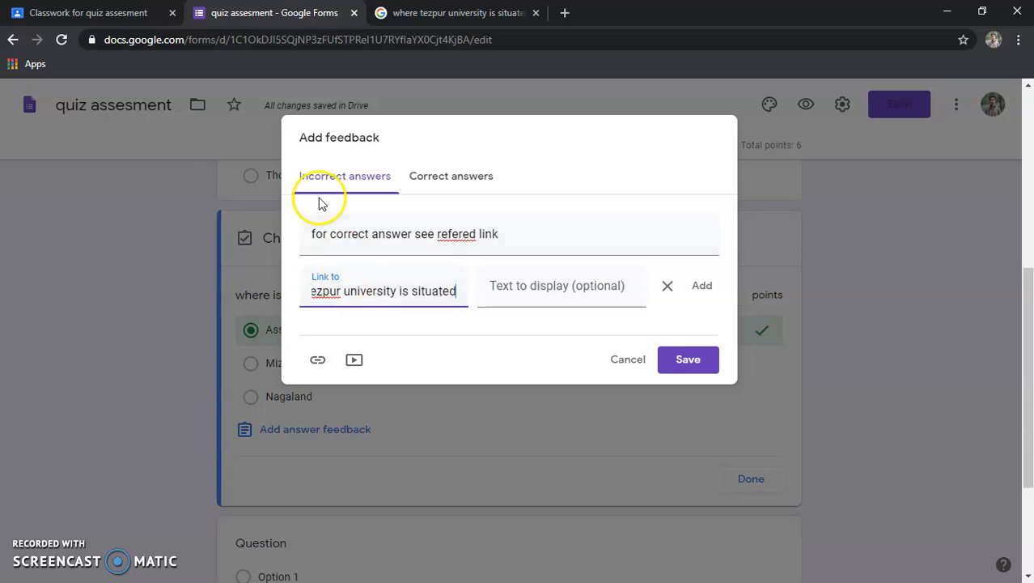
{"action": "left_click", "coordinate": [684, 359]}
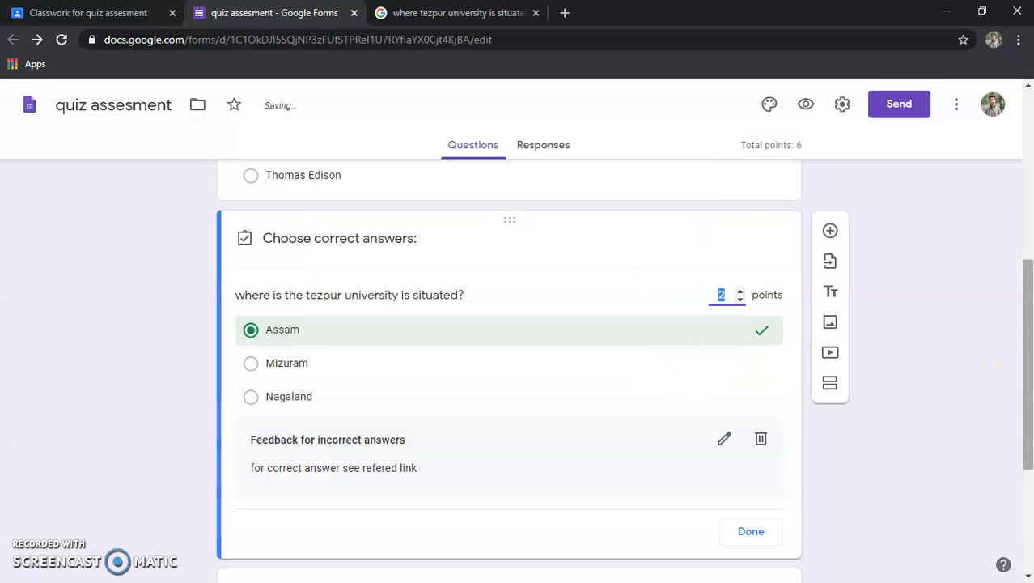
{"action": "scroll", "coordinate": [781, 372], "scroll_direction": "down", "scroll_amount": 2}
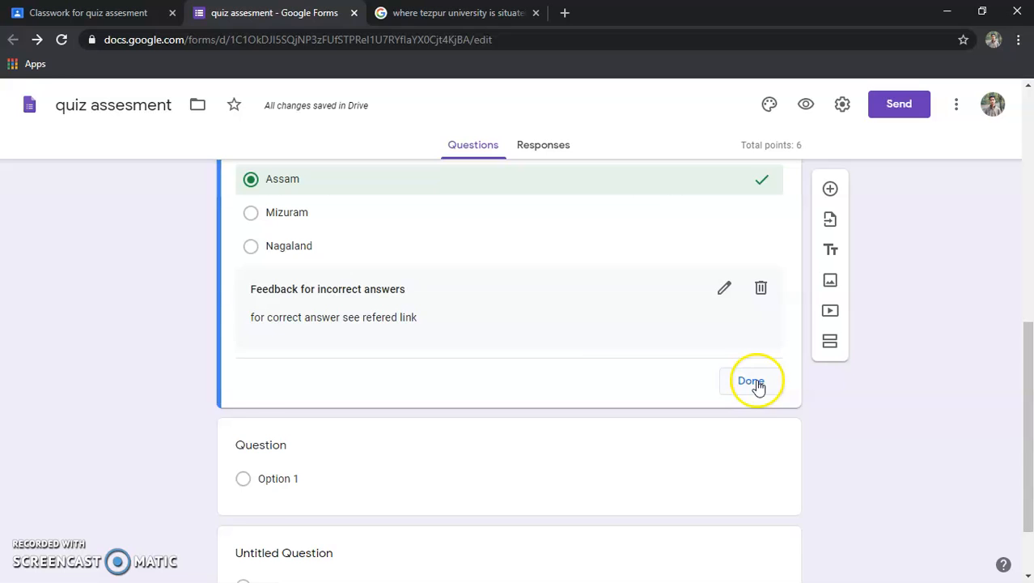
{"action": "left_click", "coordinate": [755, 382]}
Step: Open the quiz form's preview and check it against the questions in the form editor
{"action": "scroll", "coordinate": [774, 341], "scroll_direction": "up", "scroll_amount": 10}
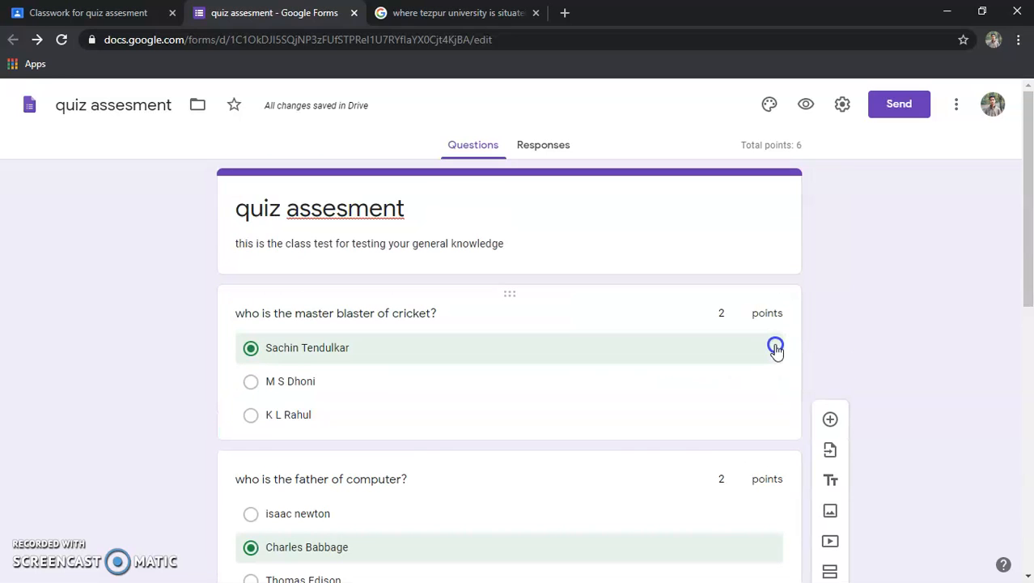
{"action": "left_click", "coordinate": [807, 101]}
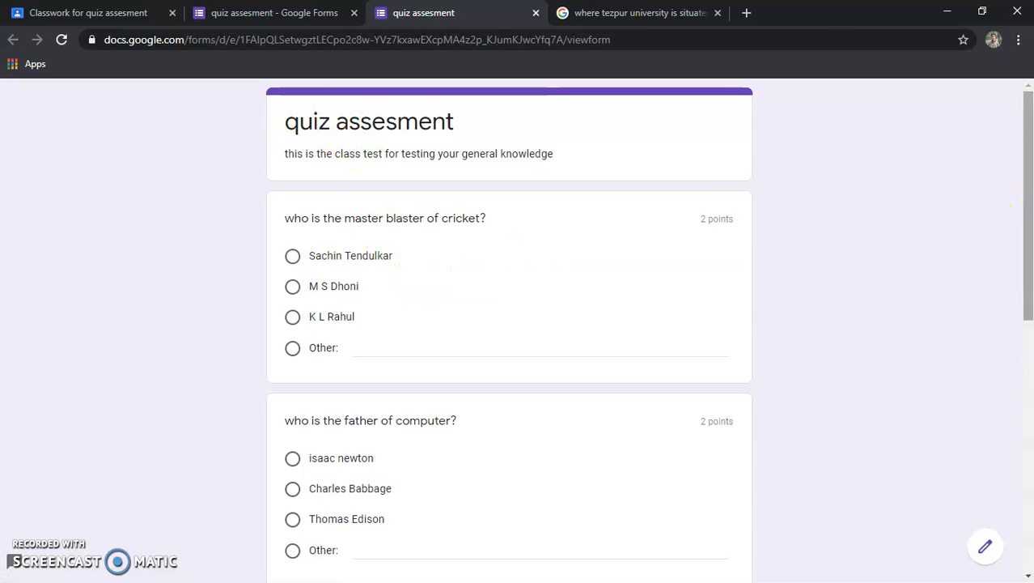
{"action": "left_click", "coordinate": [275, 13]}
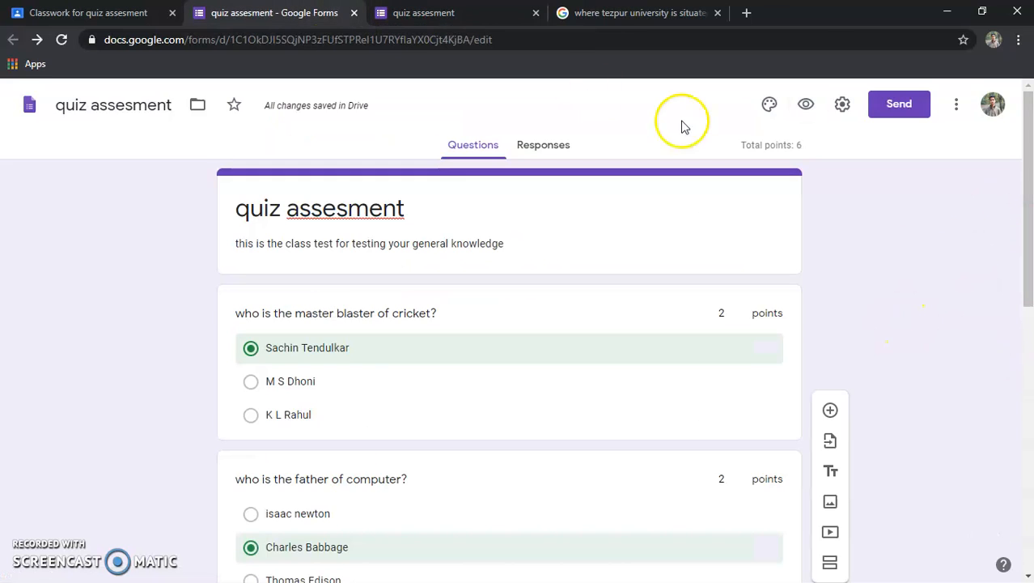
{"action": "left_click_drag", "start_coordinate": [1028, 194], "coordinate": [1031, 405]}
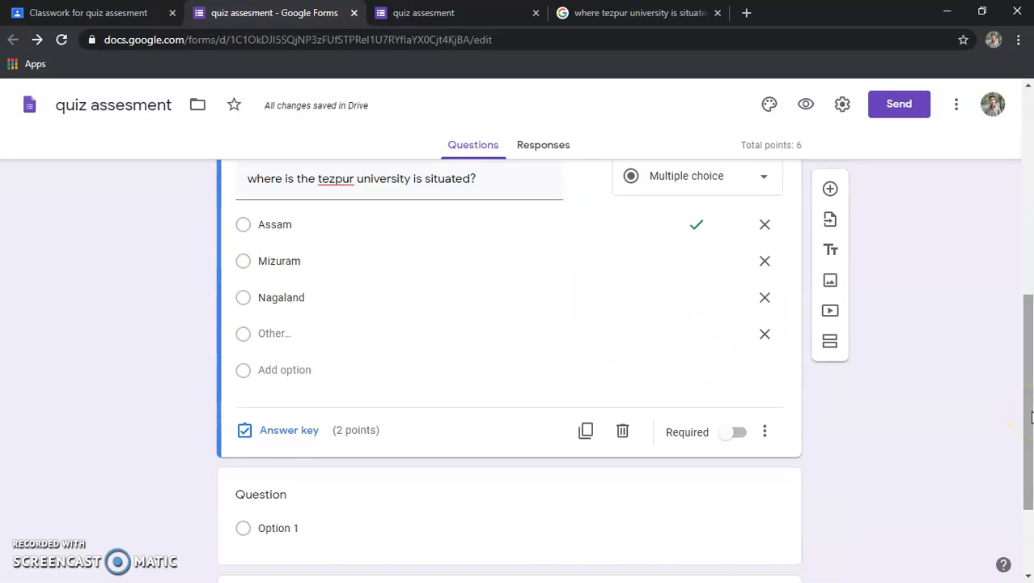
{"action": "left_click", "coordinate": [635, 13]}
{"action": "left_click", "coordinate": [453, 13]}
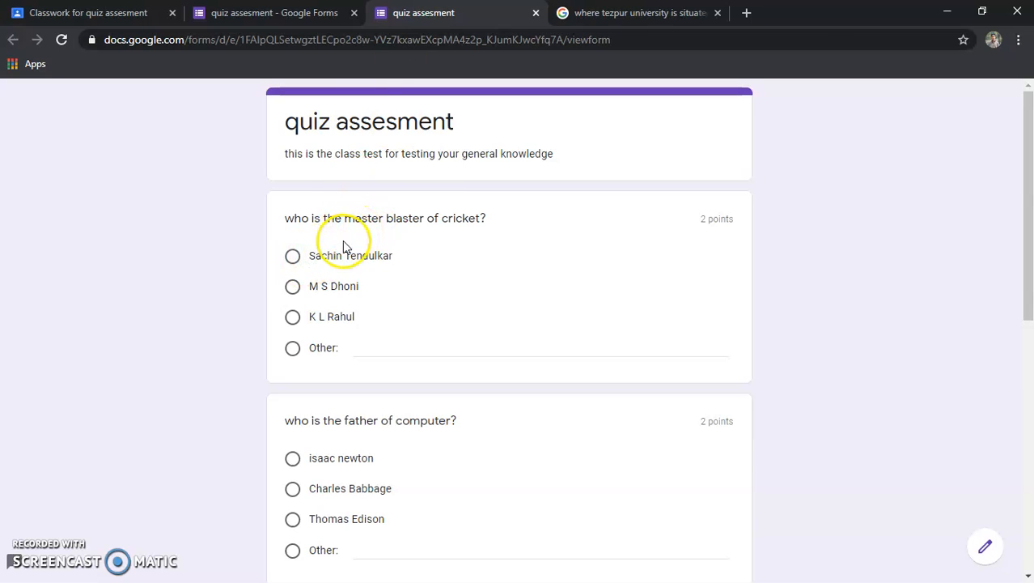
Step: Answer the previewed quiz with Sachin Tendulkar, isaac newton and Nagaland, and submit the response
{"action": "left_click", "coordinate": [292, 256]}
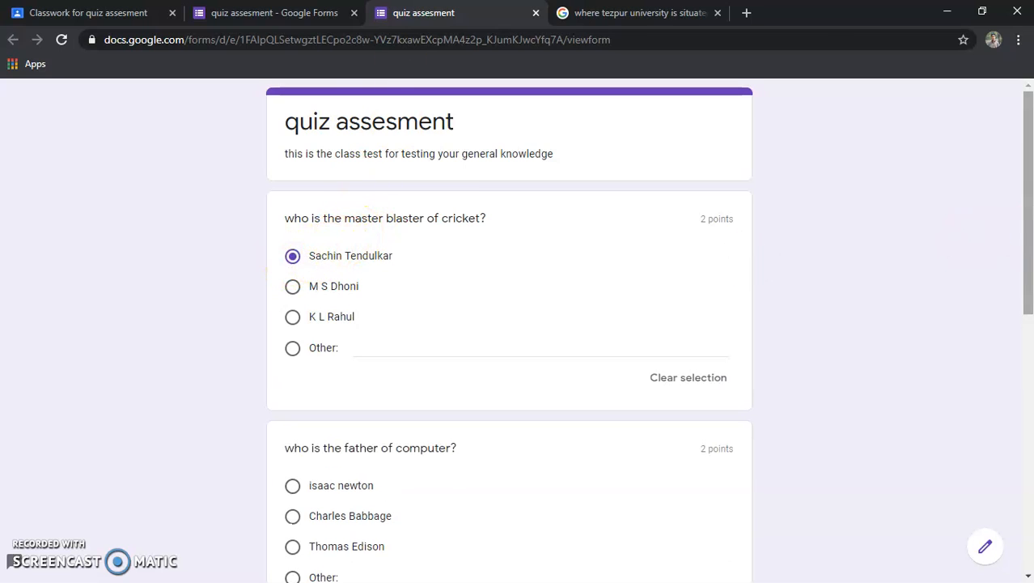
{"action": "scroll", "coordinate": [665, 326], "scroll_direction": "down", "scroll_amount": 3}
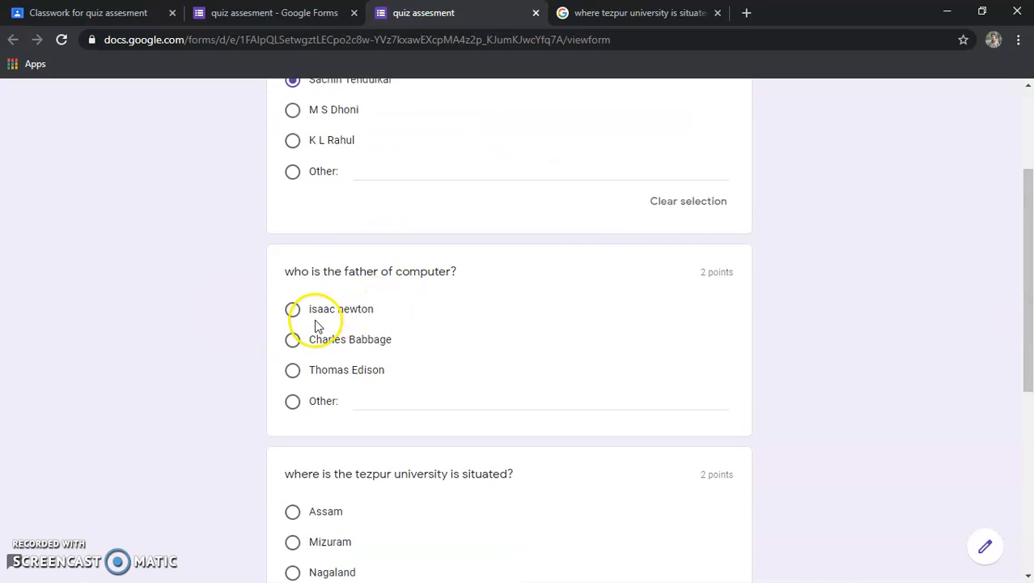
{"action": "left_click", "coordinate": [328, 312]}
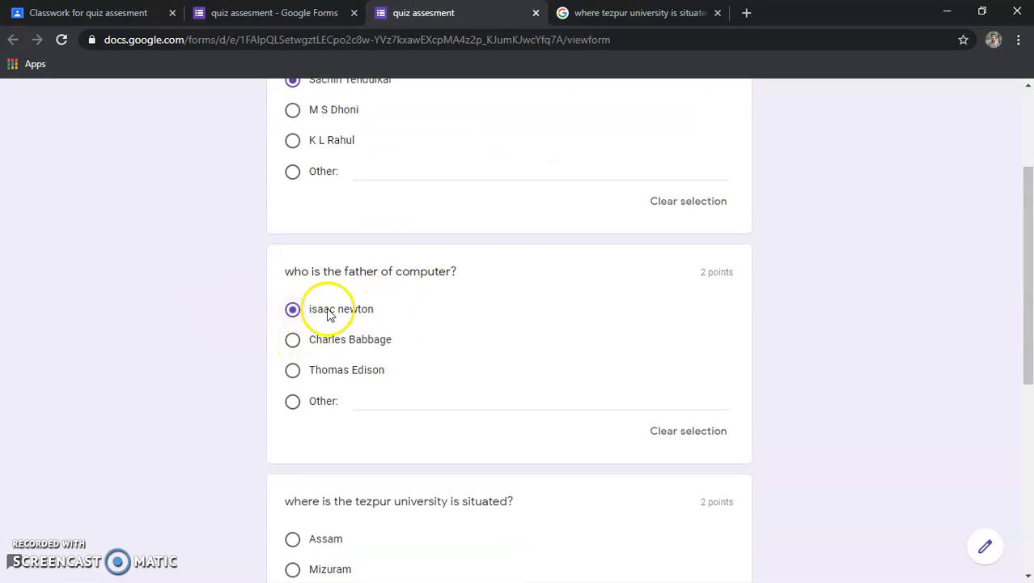
{"action": "scroll", "coordinate": [655, 367], "scroll_direction": "down", "scroll_amount": 3}
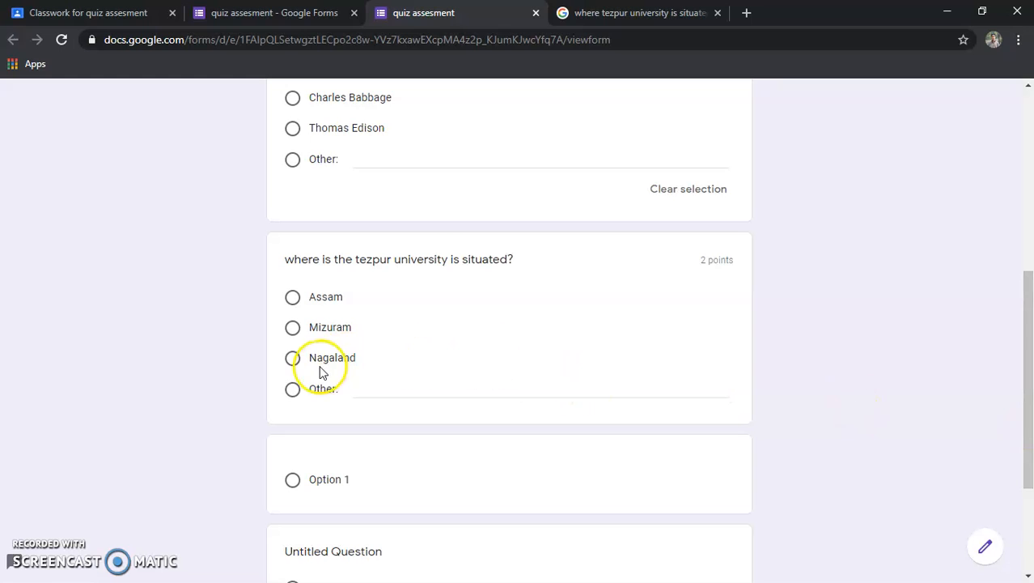
{"action": "left_click", "coordinate": [293, 358]}
{"action": "scroll", "coordinate": [873, 347], "scroll_direction": "down", "scroll_amount": 3}
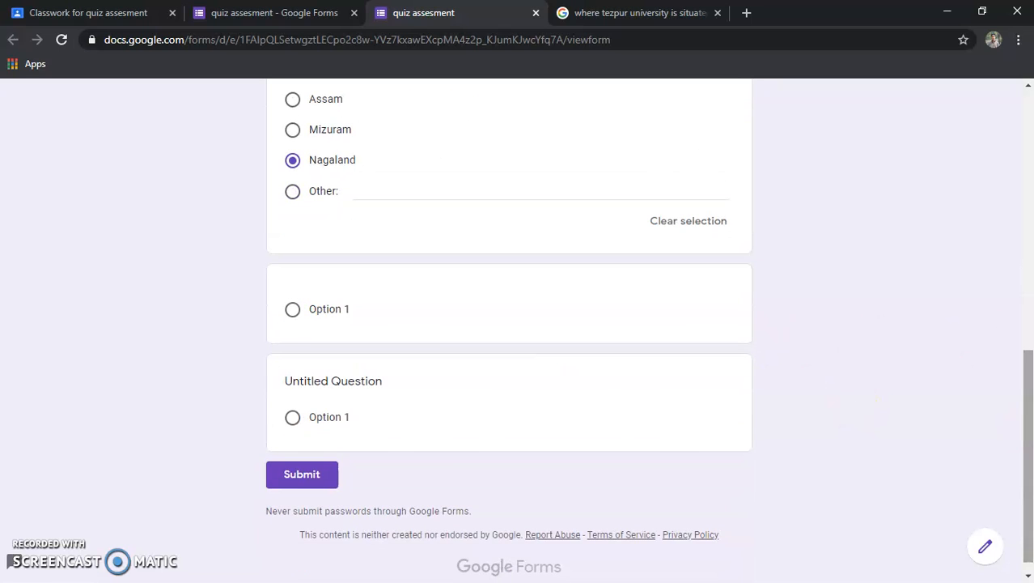
{"action": "left_click", "coordinate": [302, 474]}
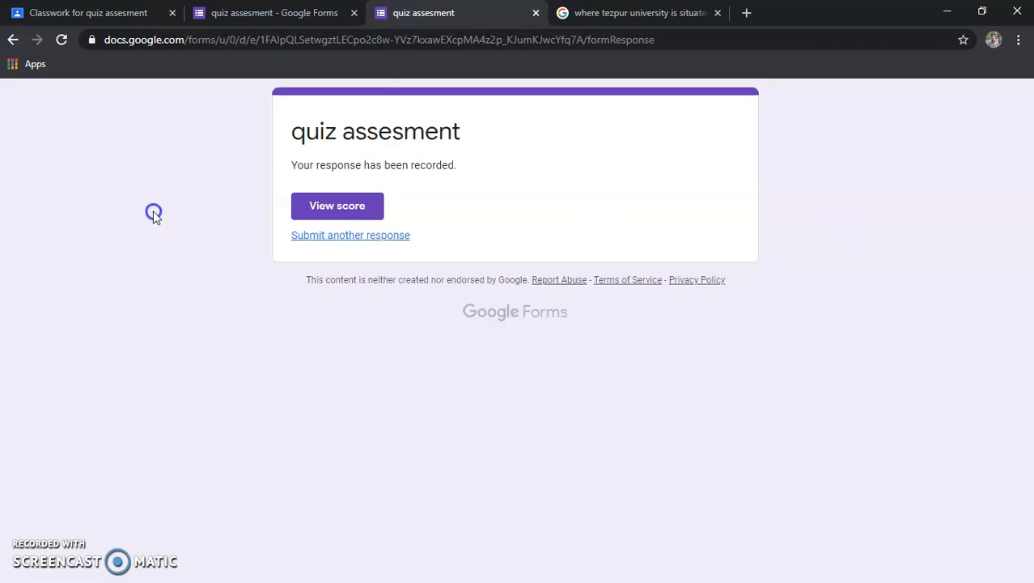
Step: View the submitted response's score and the marking of each answer, and return to the form editor
{"action": "left_click", "coordinate": [360, 208]}
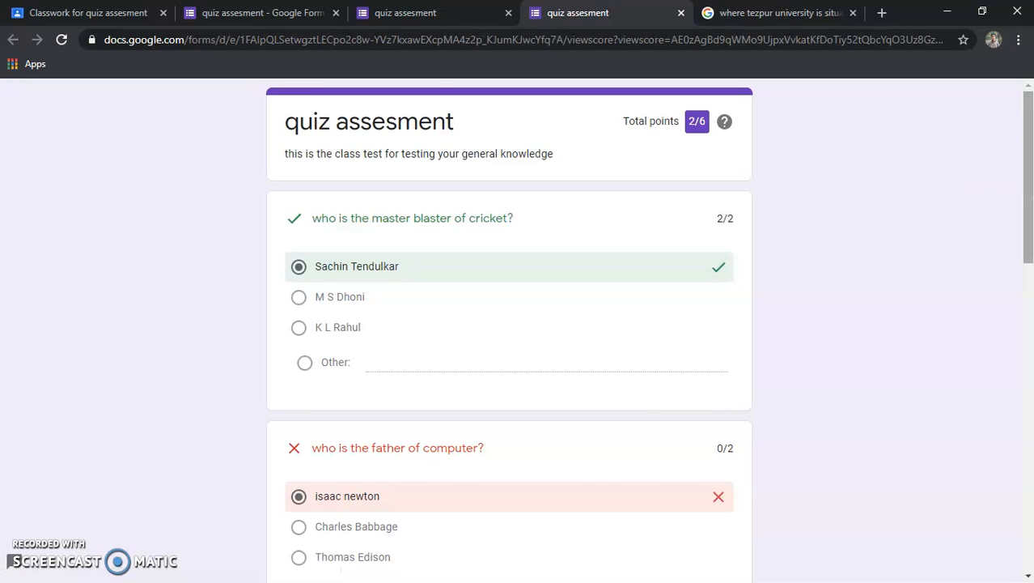
{"action": "left_click_drag", "start_coordinate": [1027, 194], "coordinate": [1028, 63]}
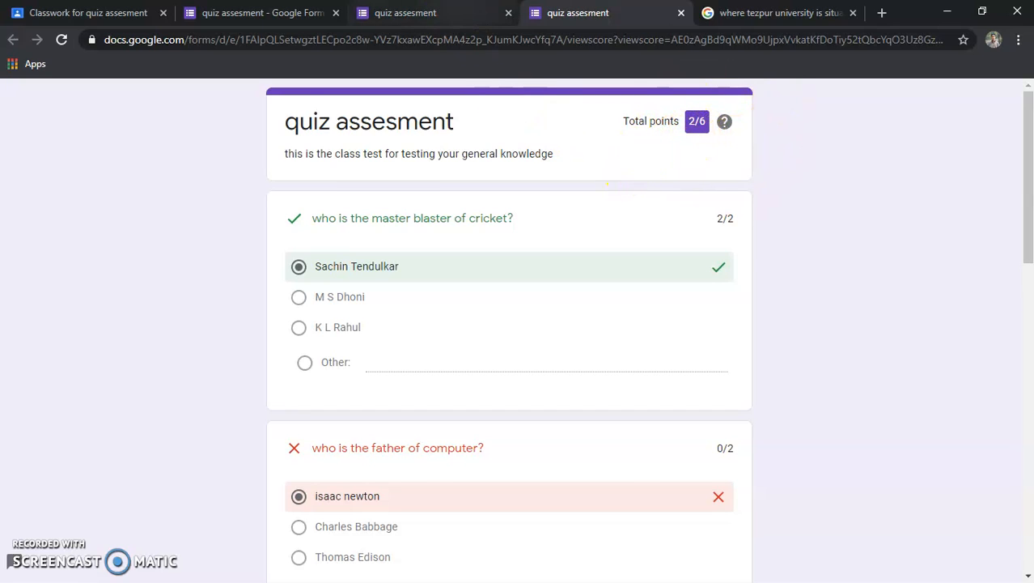
{"action": "left_click", "coordinate": [453, 15]}
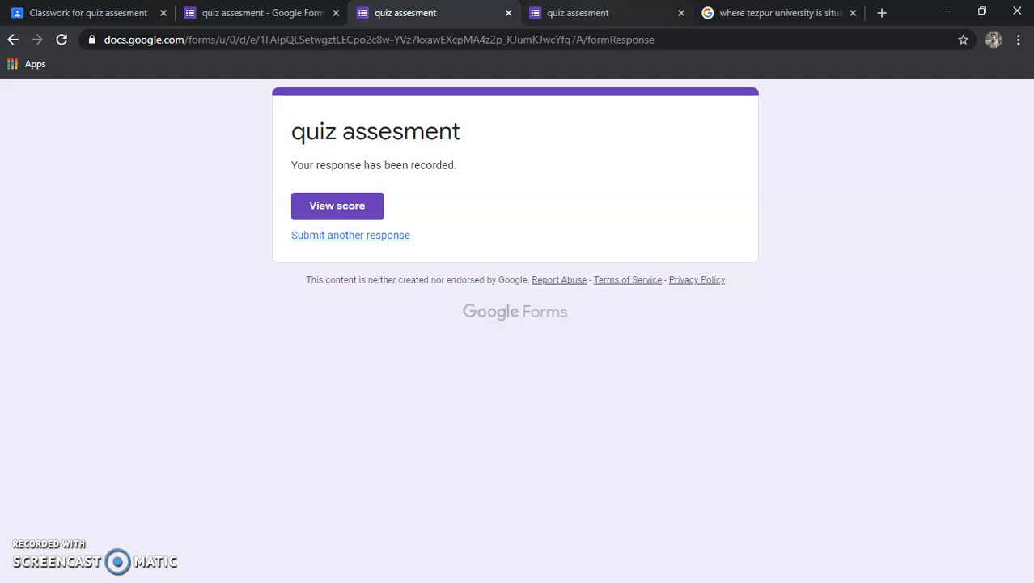
{"action": "left_click", "coordinate": [578, 14]}
{"action": "left_click", "coordinate": [264, 14]}
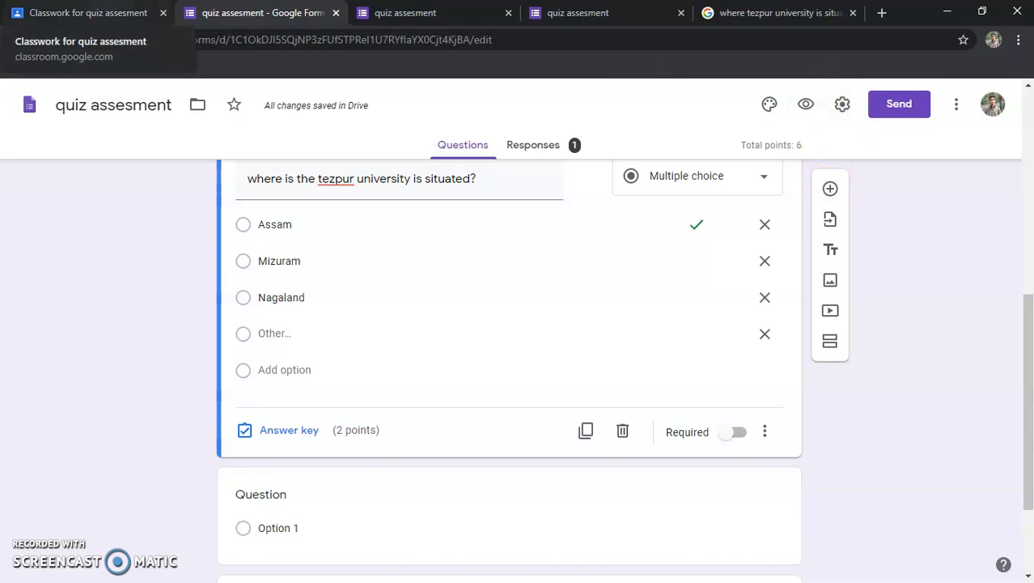
Step: In the Google Classroom assignment, enter the title "quiz assesment" and the instructions "test your general knoledge"
{"action": "left_click", "coordinate": [81, 12]}
{"action": "left_click", "coordinate": [116, 171]}
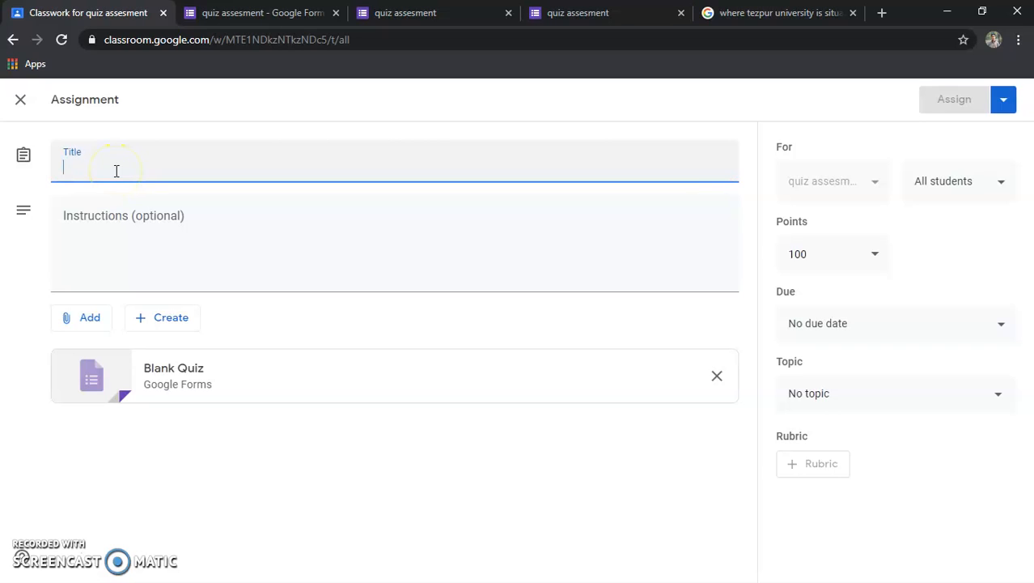
{"action": "type", "text": "quiz assesment"}
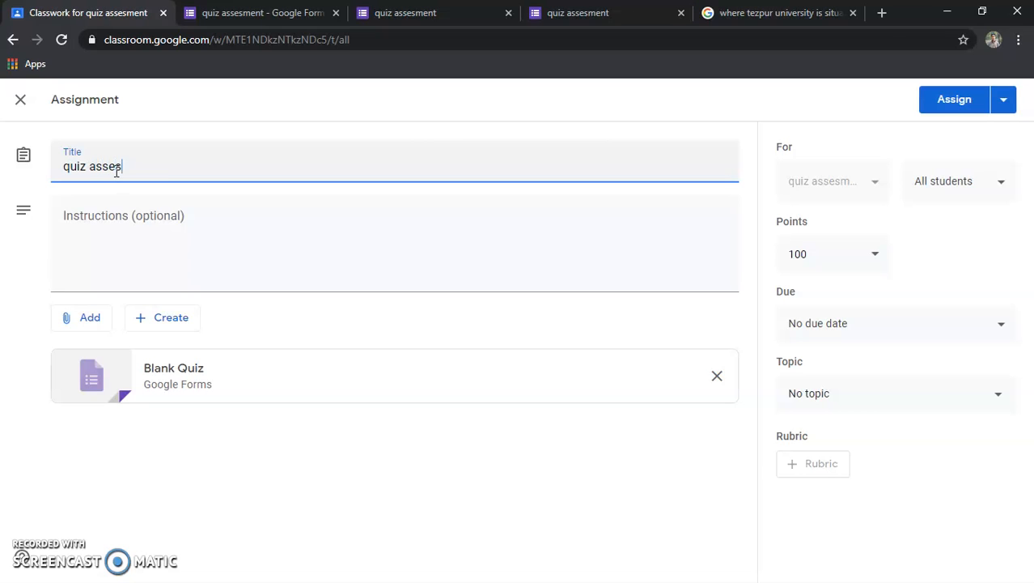
{"action": "left_click", "coordinate": [170, 252]}
{"action": "left_click", "coordinate": [170, 251]}
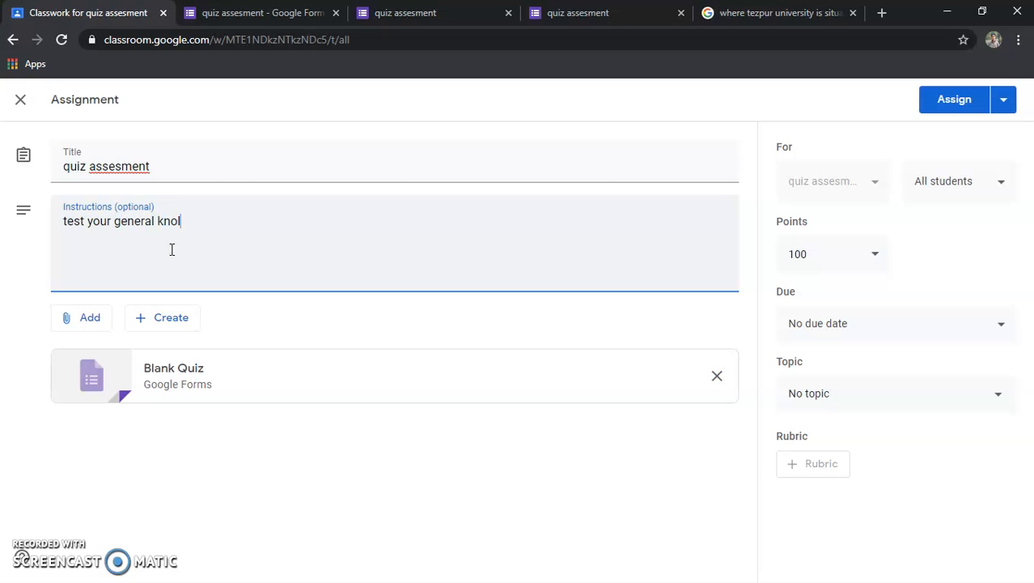
{"action": "left_click", "coordinate": [173, 251]}
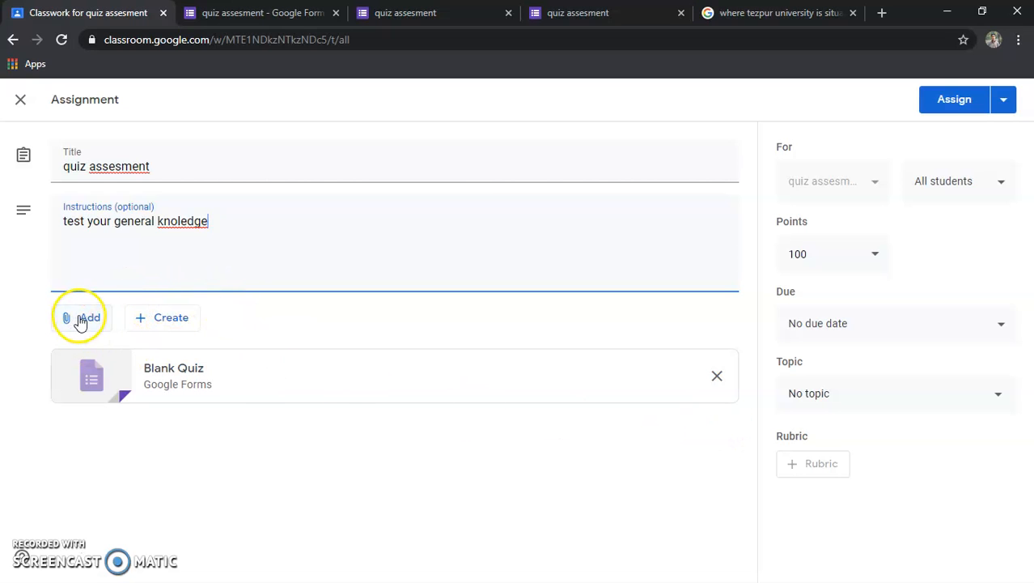
Step: Open a new preview of the quiz form, copy its web address and return to the Classroom assignment
{"action": "left_click", "coordinate": [578, 12]}
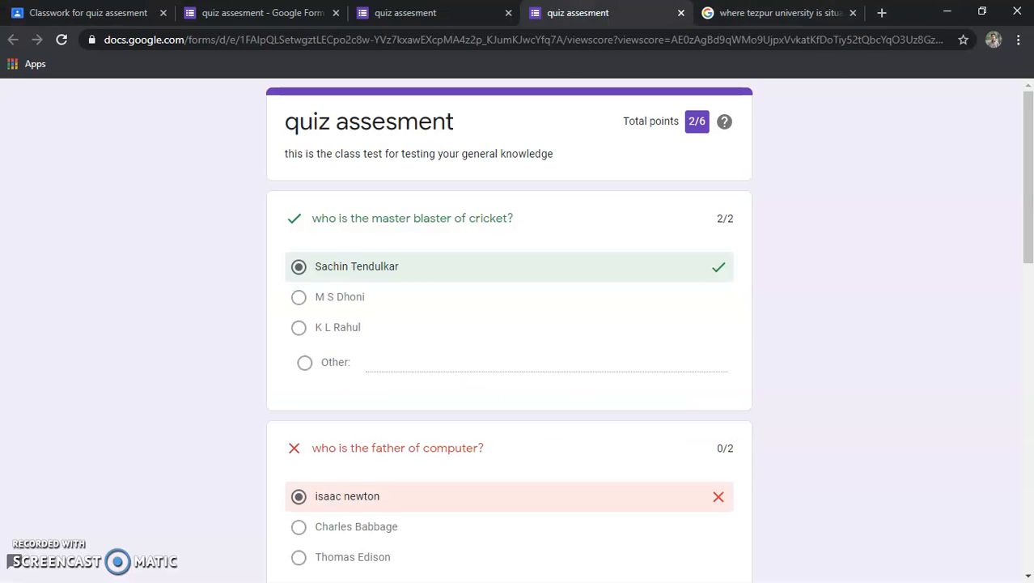
{"action": "left_click", "coordinate": [425, 14]}
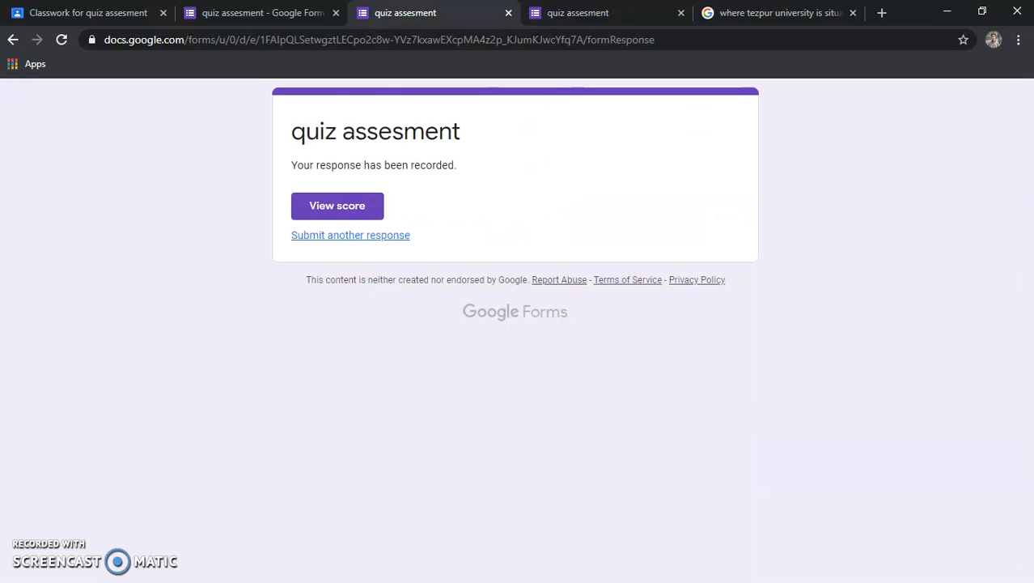
{"action": "left_click", "coordinate": [259, 13]}
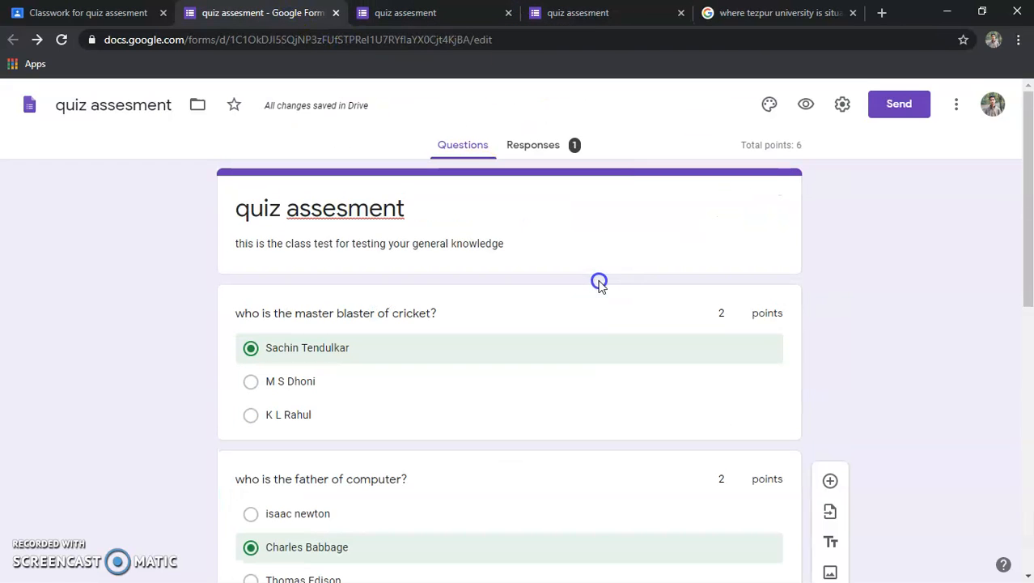
{"action": "left_click", "coordinate": [804, 105]}
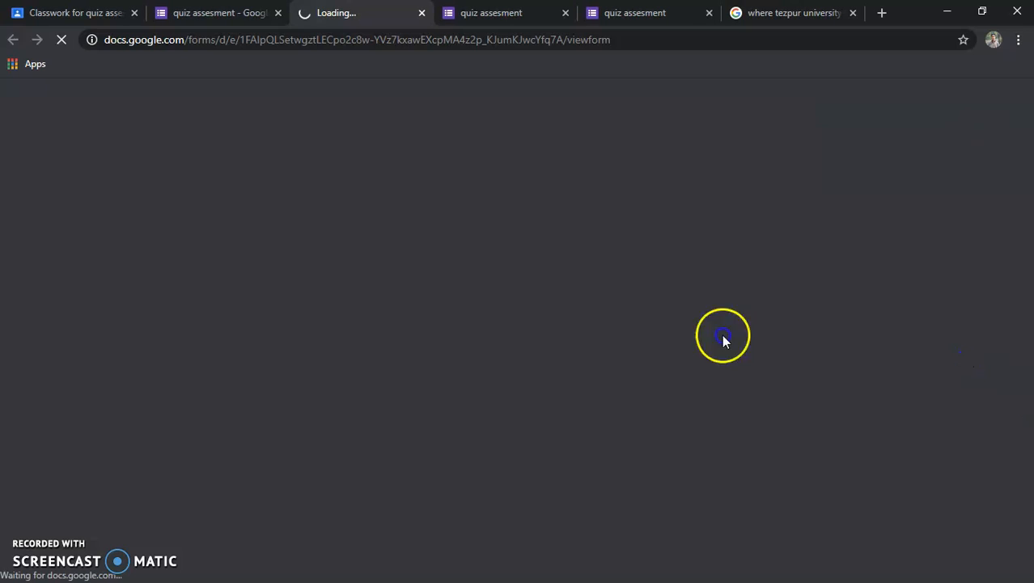
{"action": "left_click", "coordinate": [616, 36]}
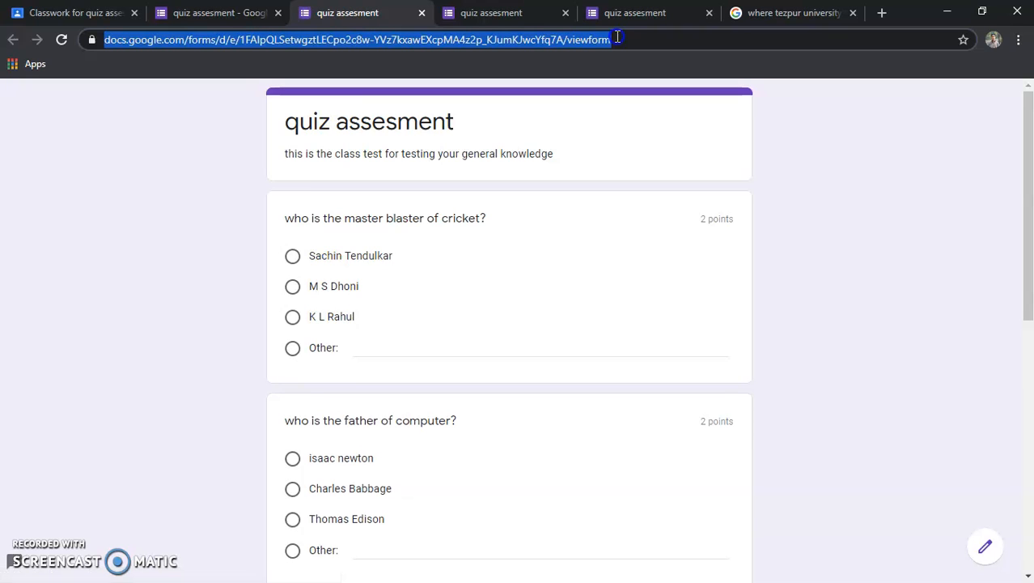
{"action": "left_click", "coordinate": [77, 13]}
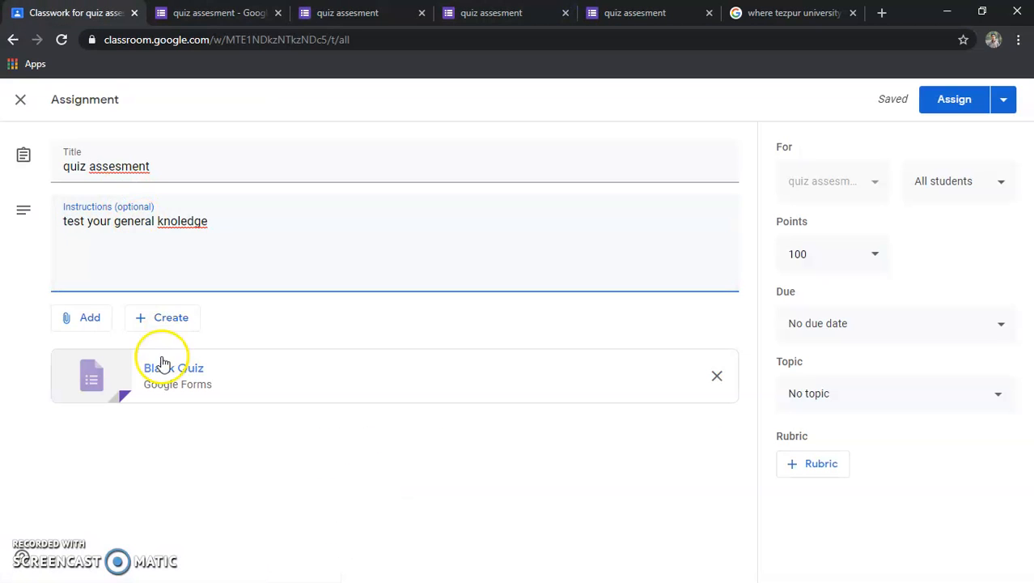
Step: Attach the copied quiz form address to the assignment as a link and remove the Blank Quiz attachment
{"action": "left_click", "coordinate": [84, 320]}
{"action": "left_click", "coordinate": [73, 370]}
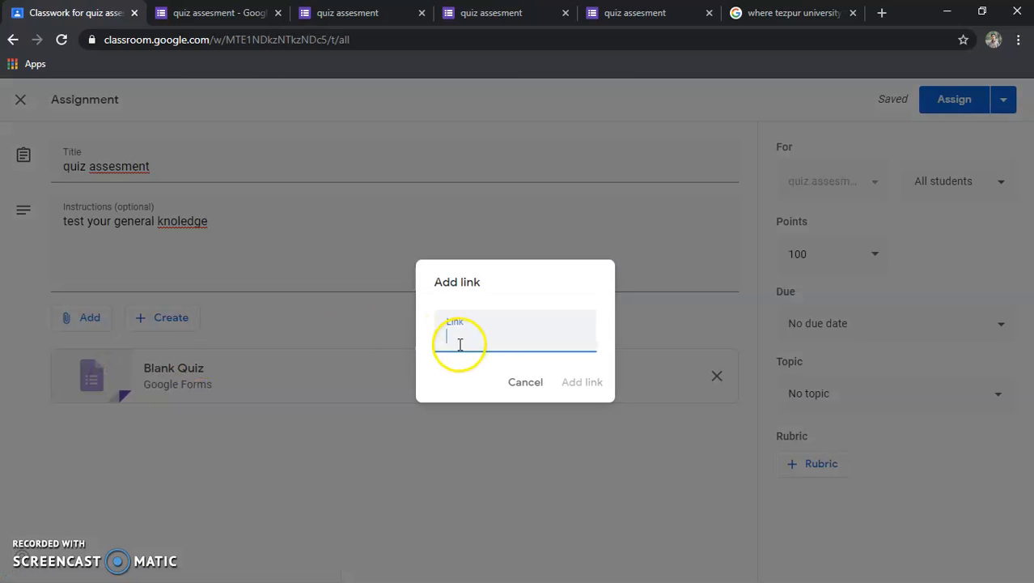
{"action": "key", "text": "ctrl+v"}
{"action": "left_click", "coordinate": [584, 383]}
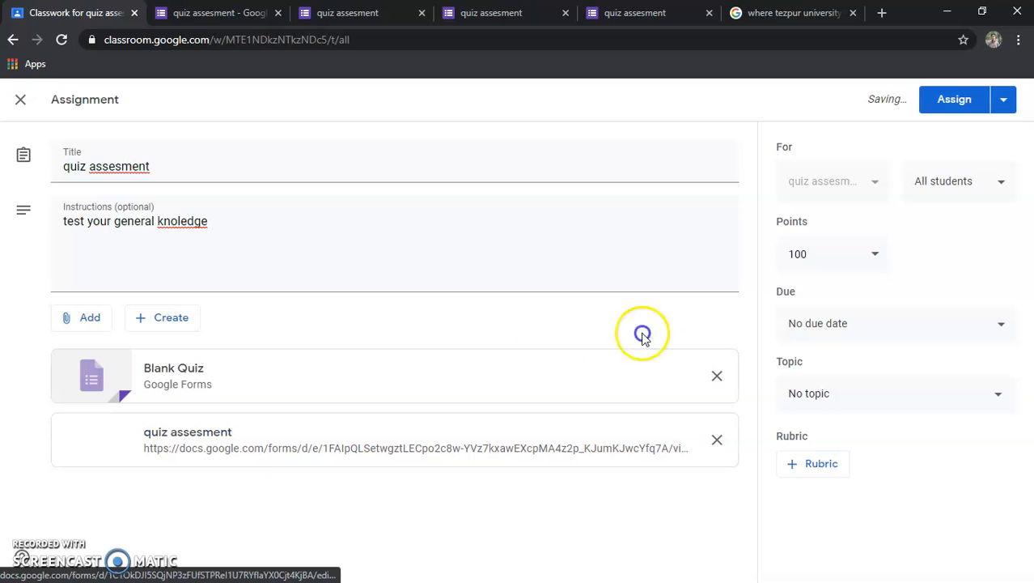
{"action": "left_click", "coordinate": [716, 376]}
{"action": "left_click", "coordinate": [862, 350]}
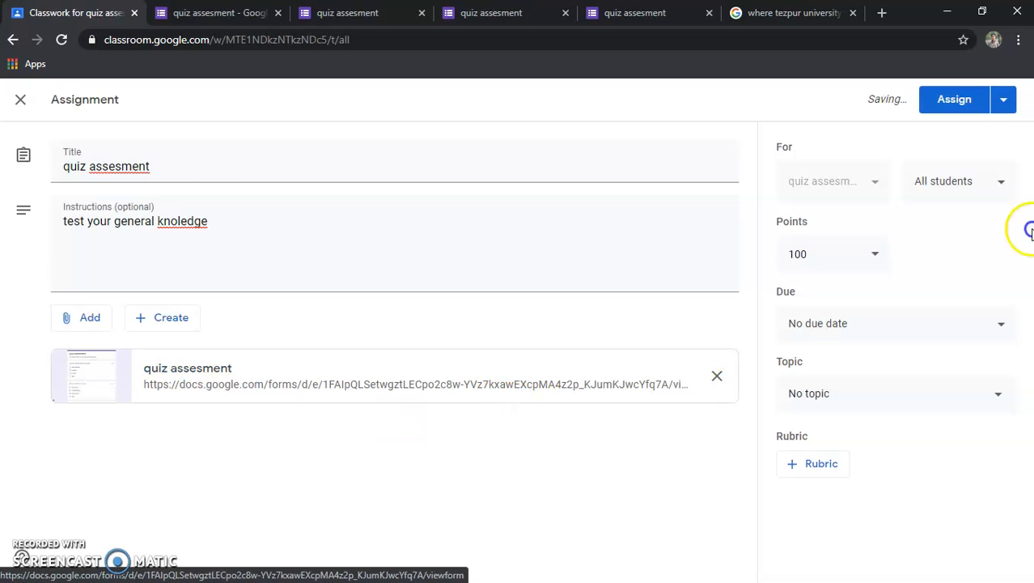
Step: Assign the "quiz assesment" assignment to all students, dismiss the topic tip and copy the posted assignment's link
{"action": "left_click", "coordinate": [1000, 100]}
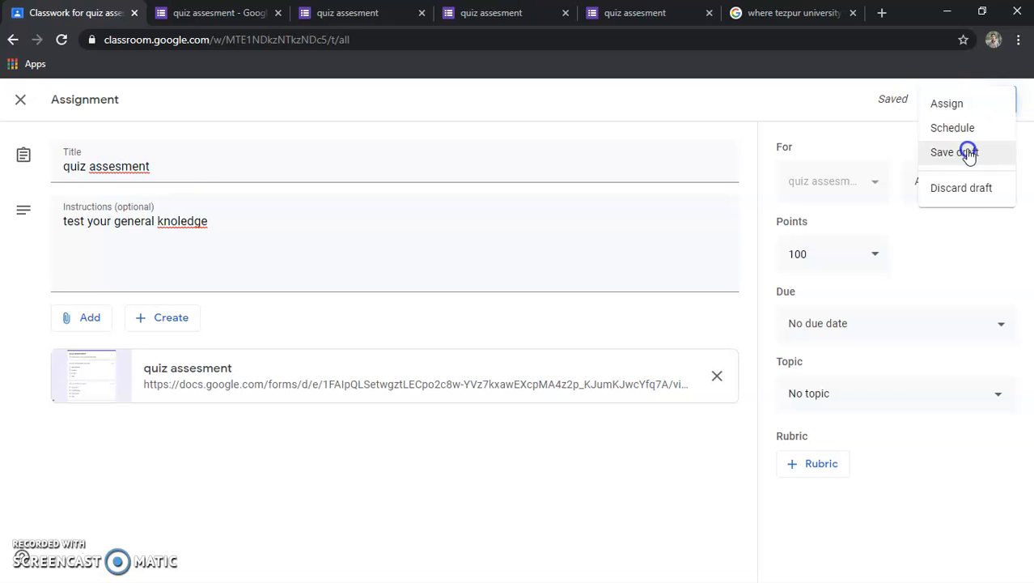
{"action": "left_click", "coordinate": [962, 105]}
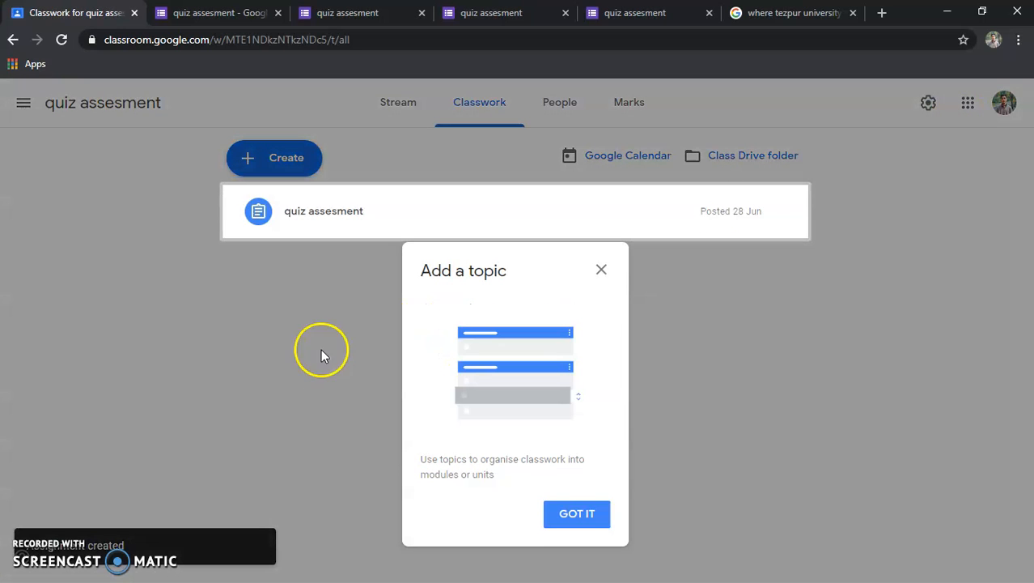
{"action": "left_click", "coordinate": [571, 513]}
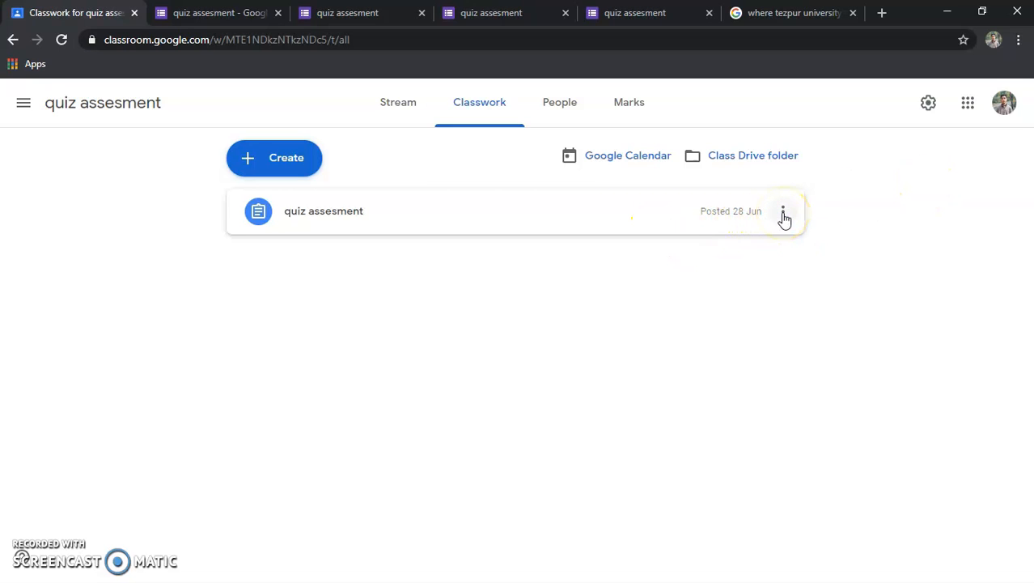
{"action": "left_click", "coordinate": [783, 212]}
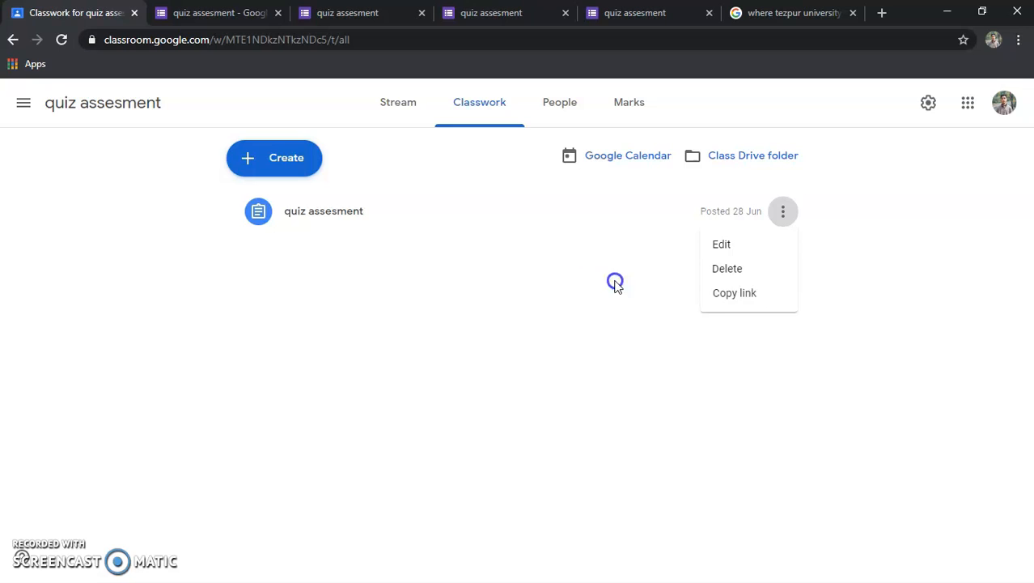
{"action": "left_click", "coordinate": [720, 297]}
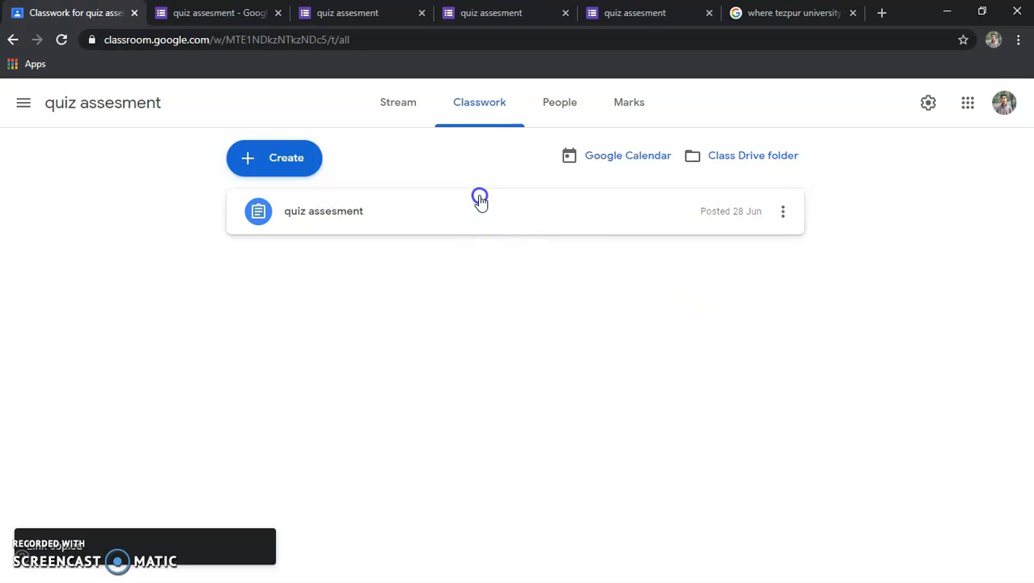